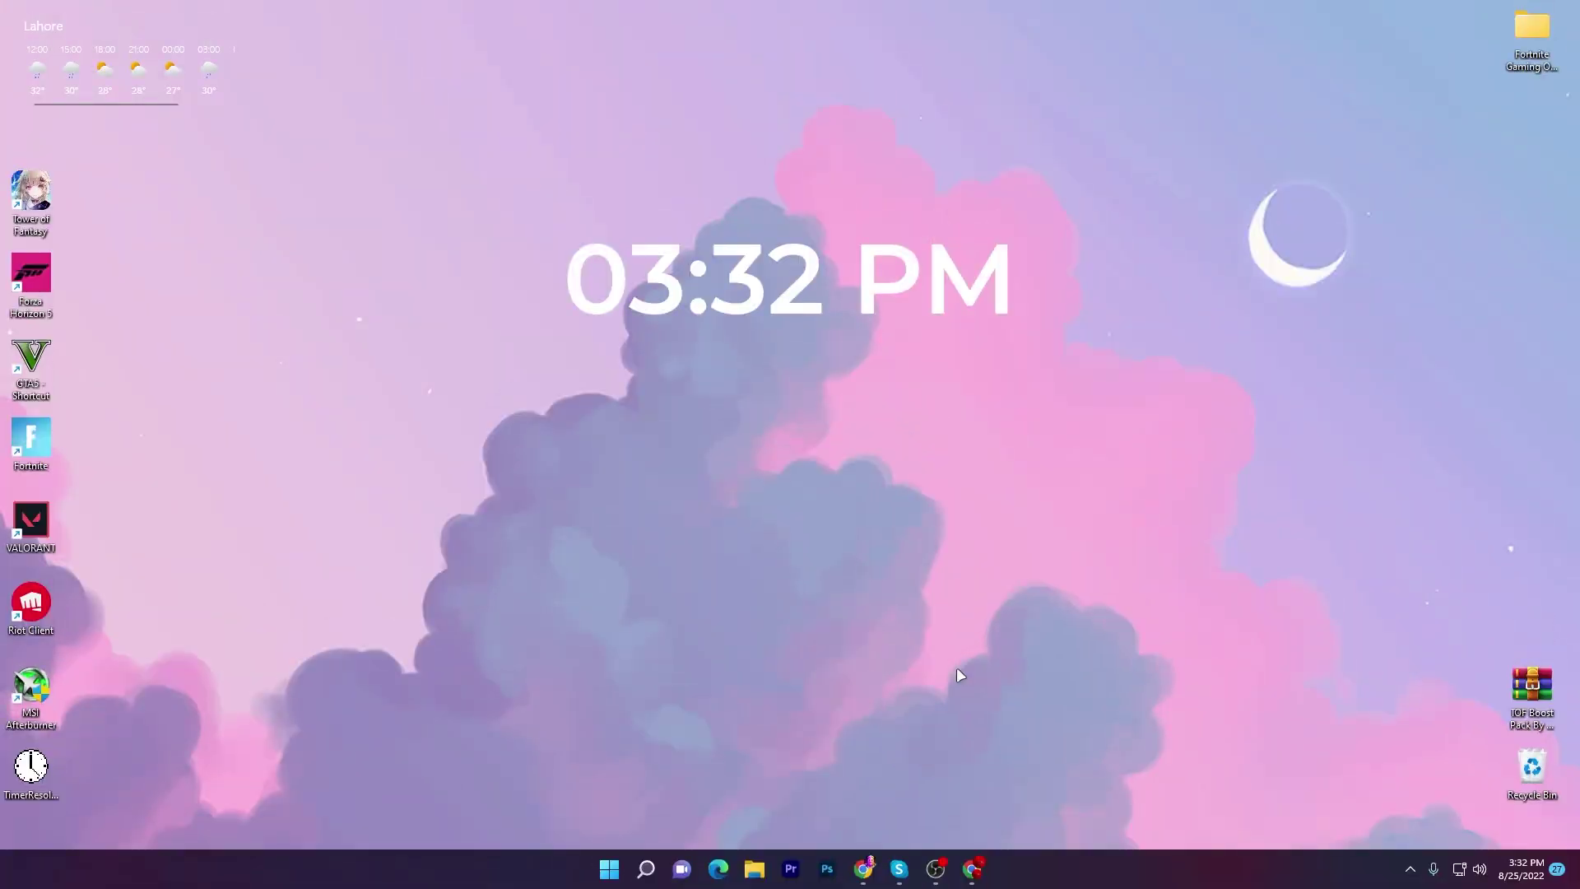
Step: Open the Local Group Policy Editor by running gpedit.msc
key(super+r)
drag(113, 680, 733, 452)
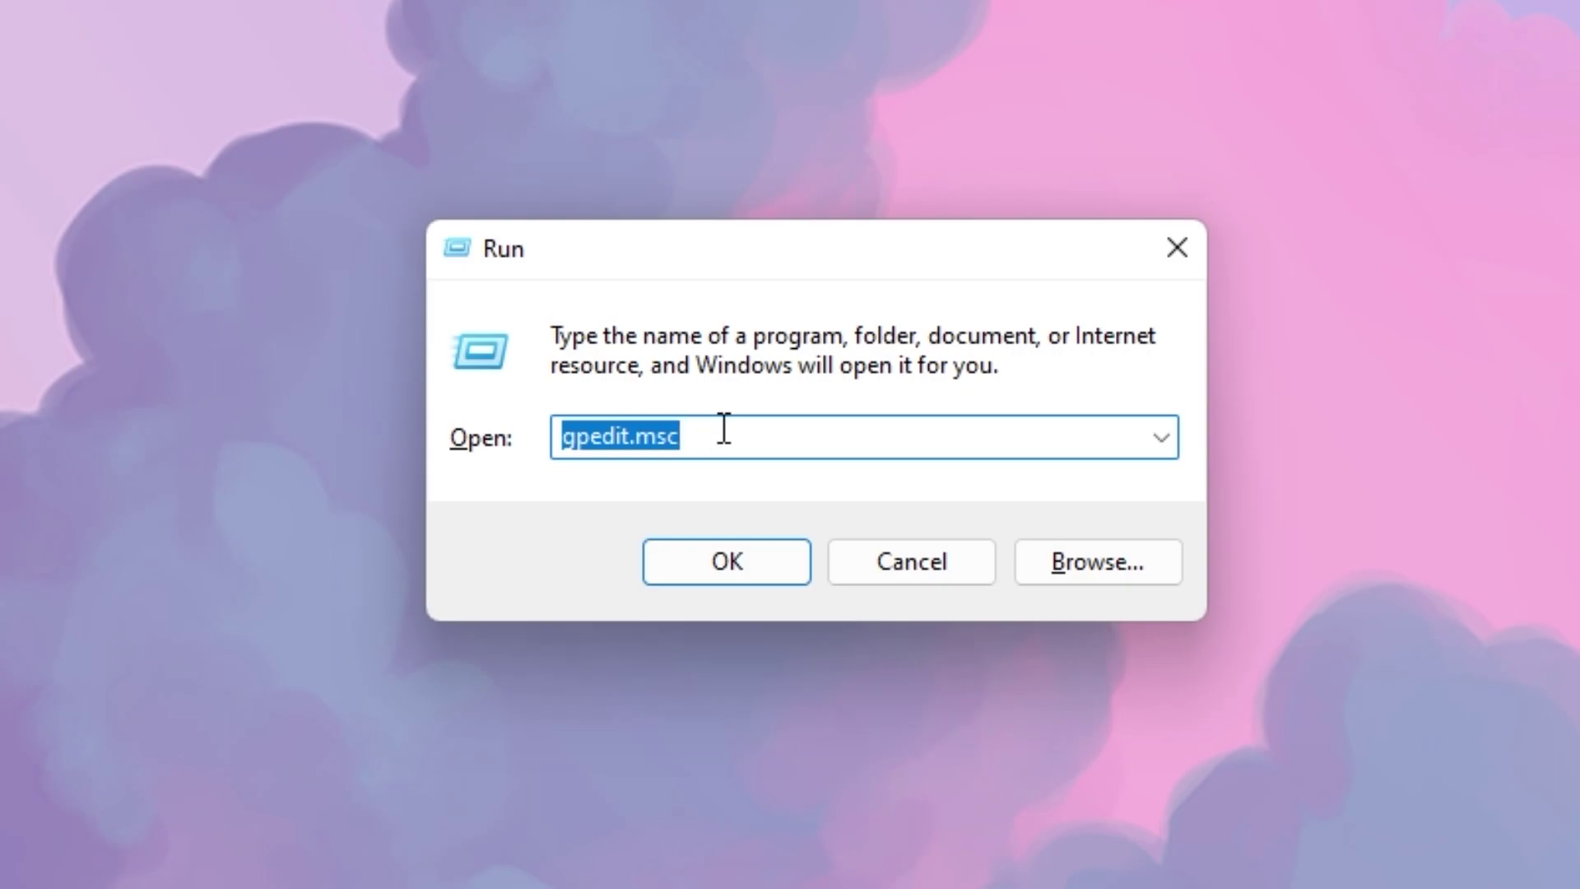
click(731, 527)
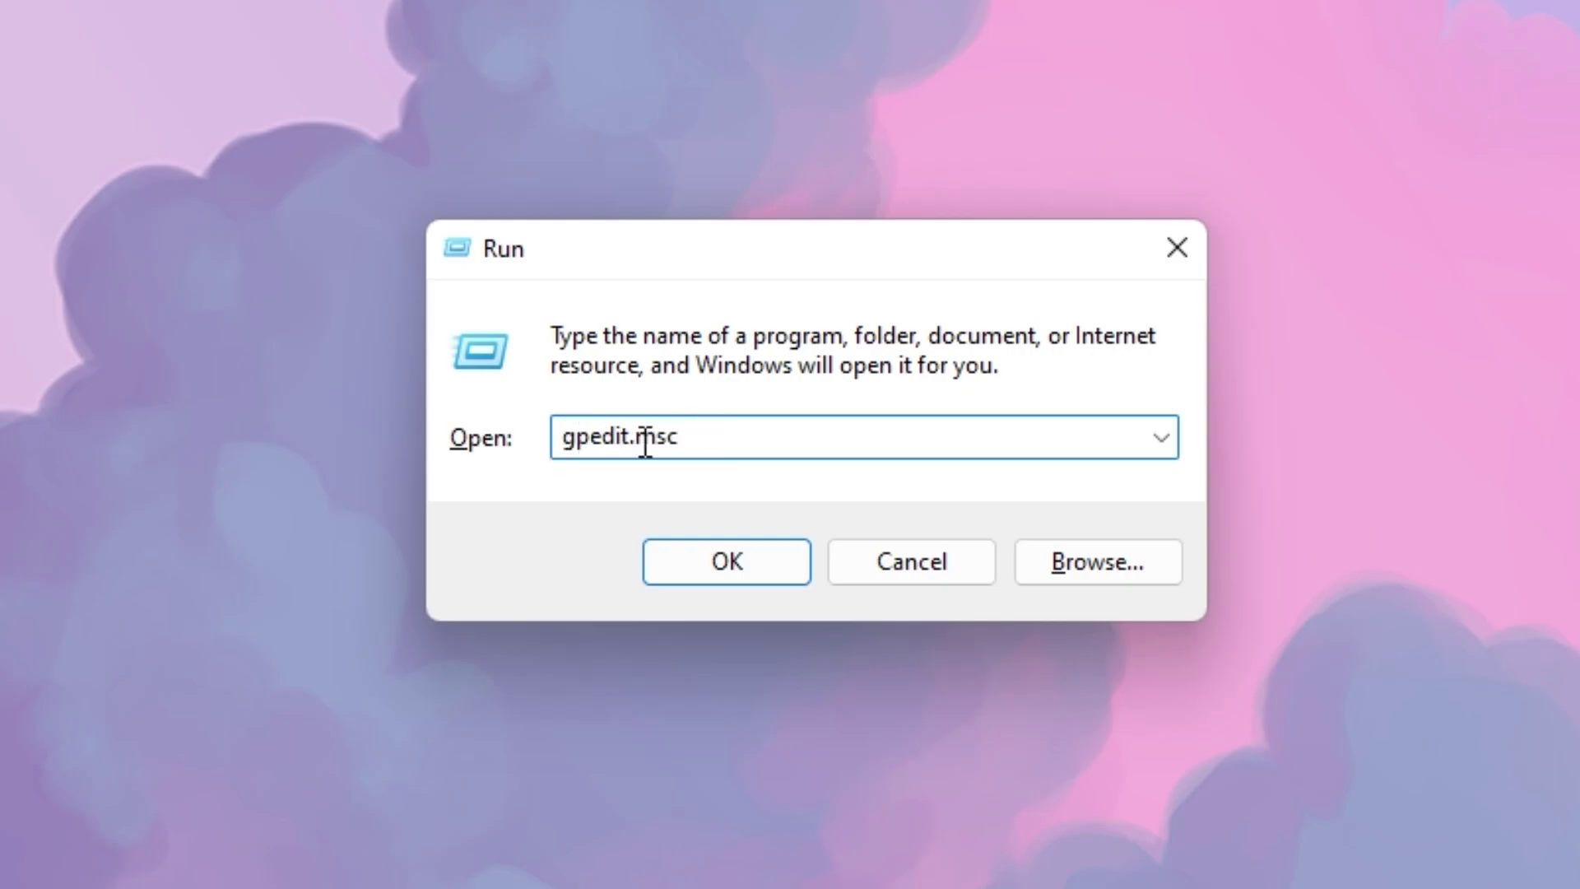
click(696, 573)
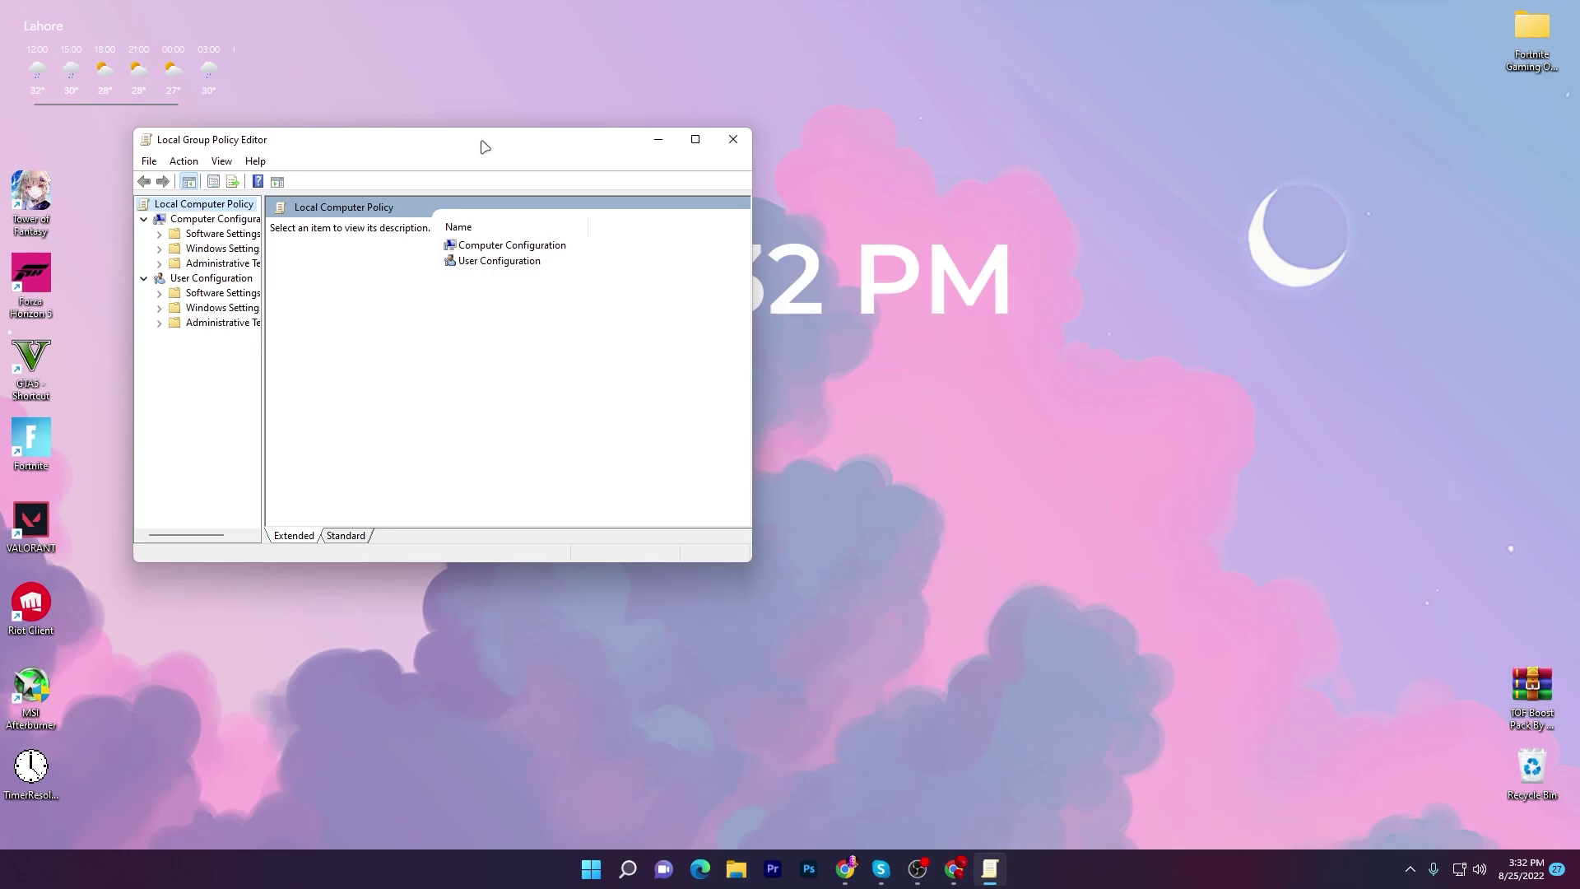
drag(486, 148, 857, 173)
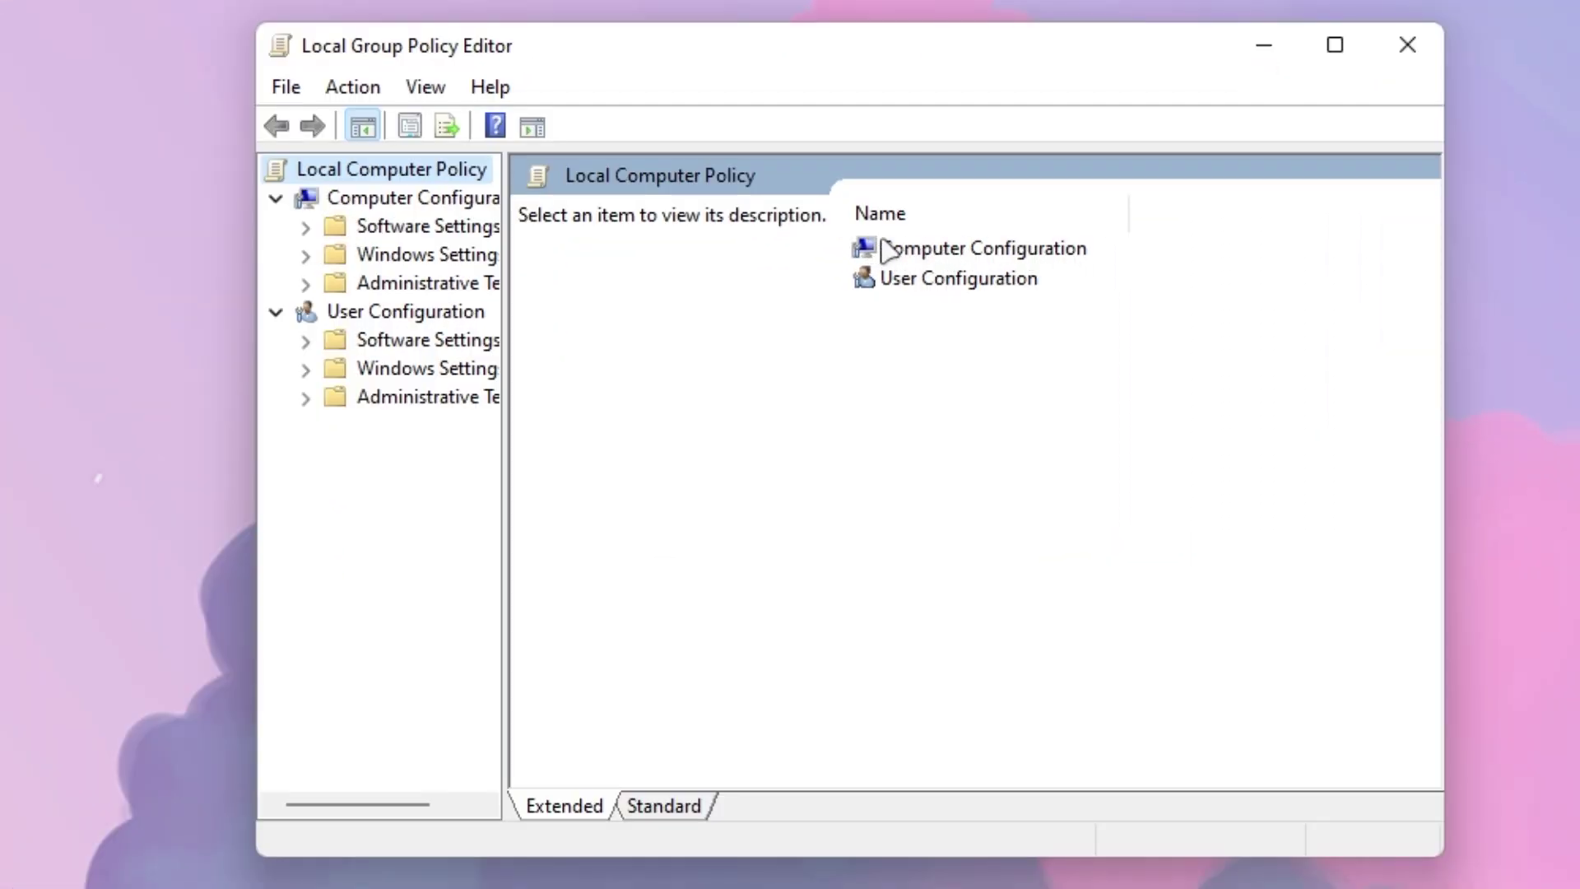
Step: Open the App Privacy policies under Computer Configuration, Administrative Templates, Windows Components, and maximize the editor
click(997, 258)
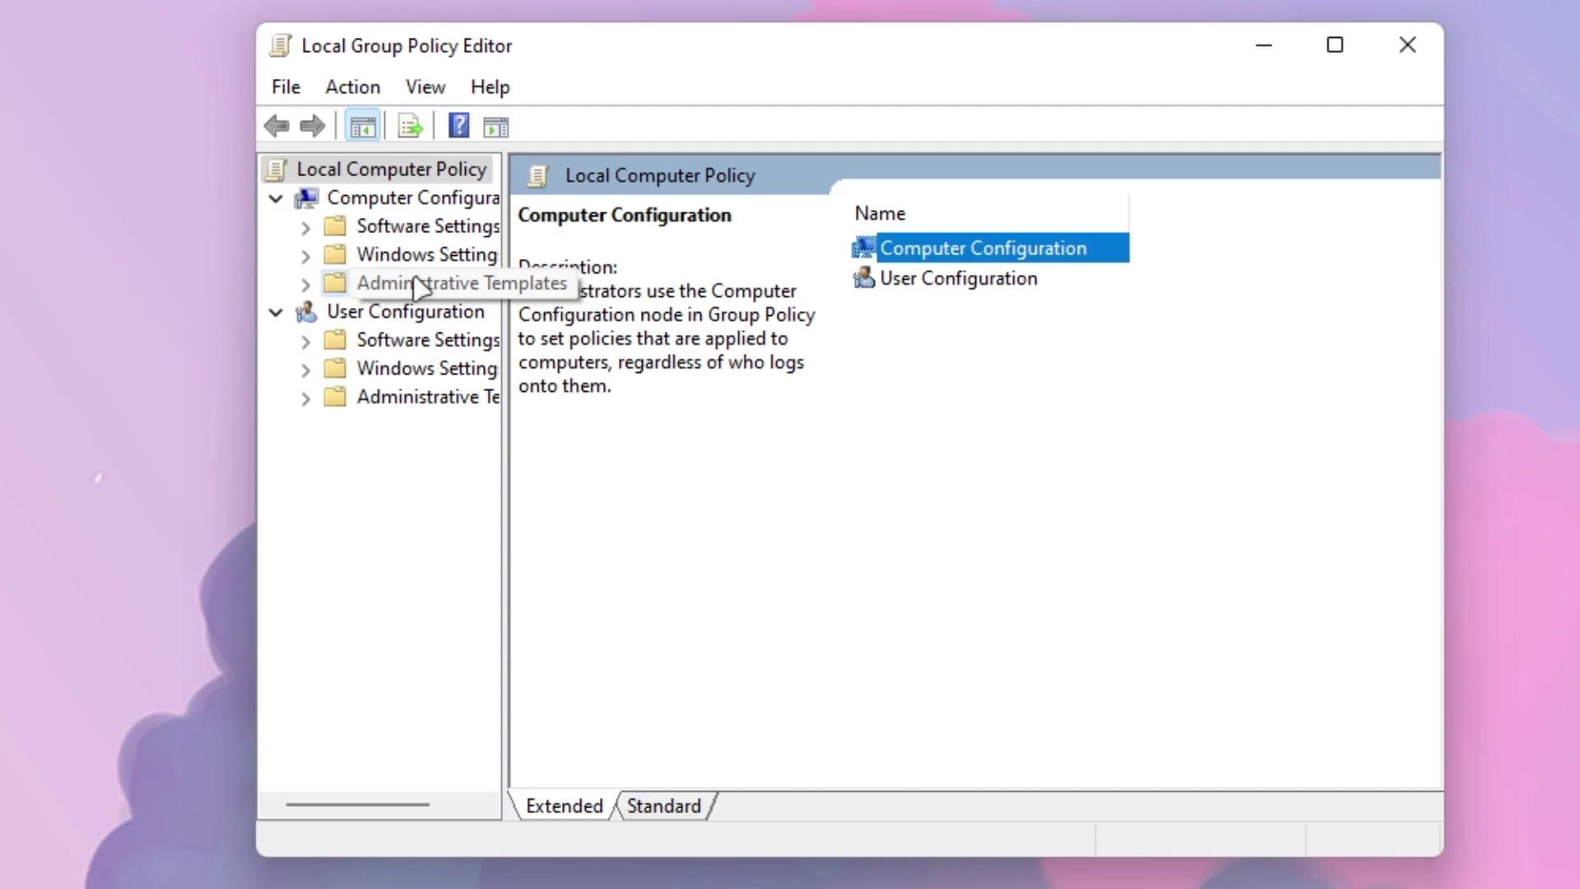
click(380, 288)
double_click(991, 429)
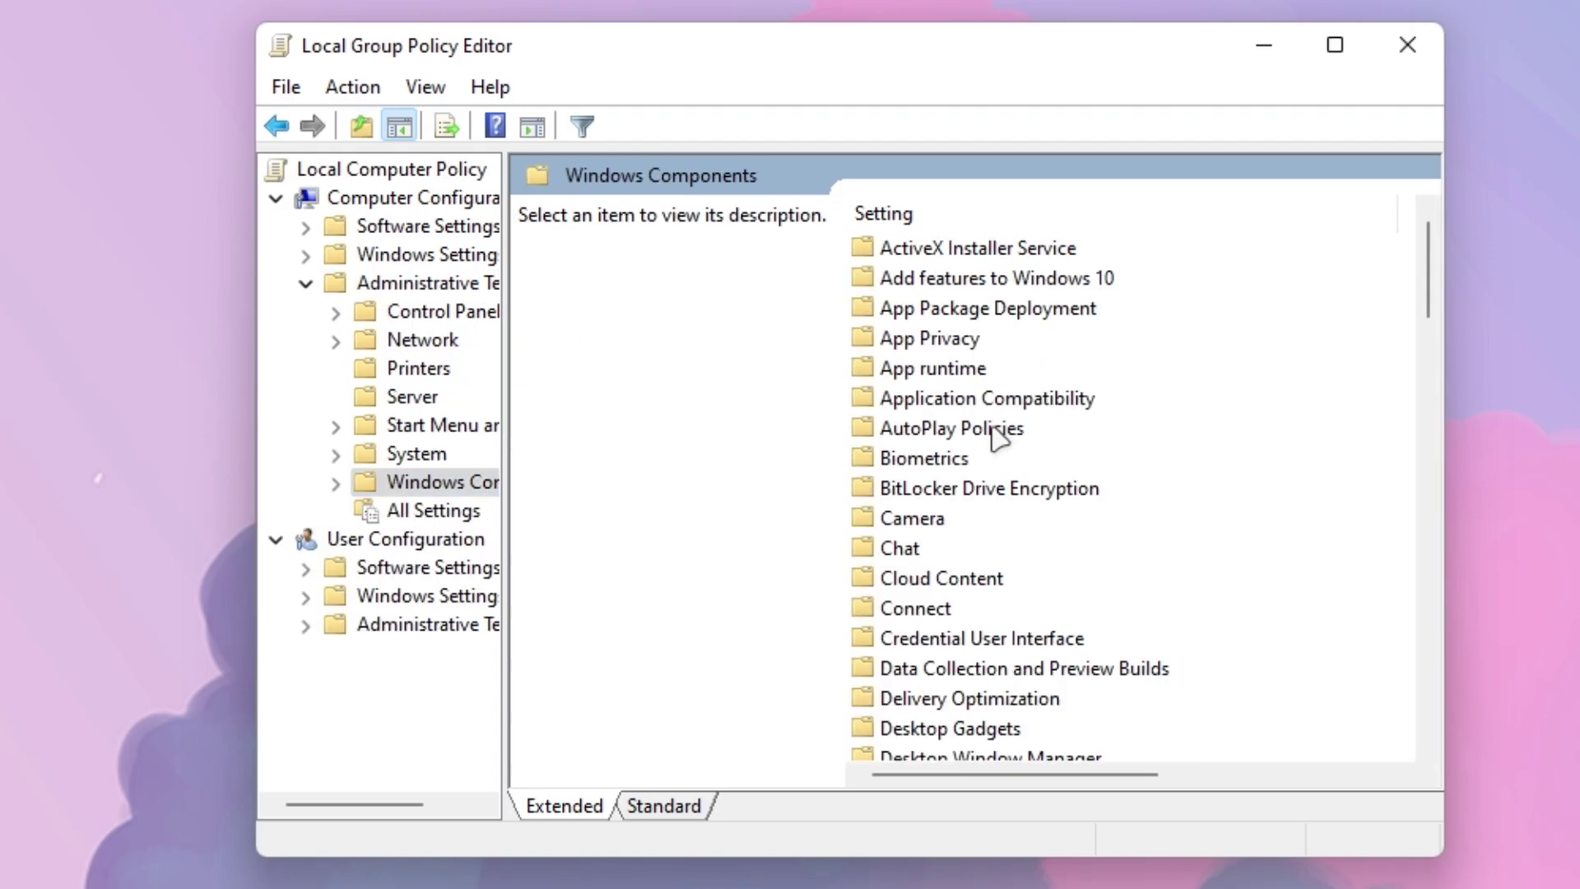
double_click(917, 344)
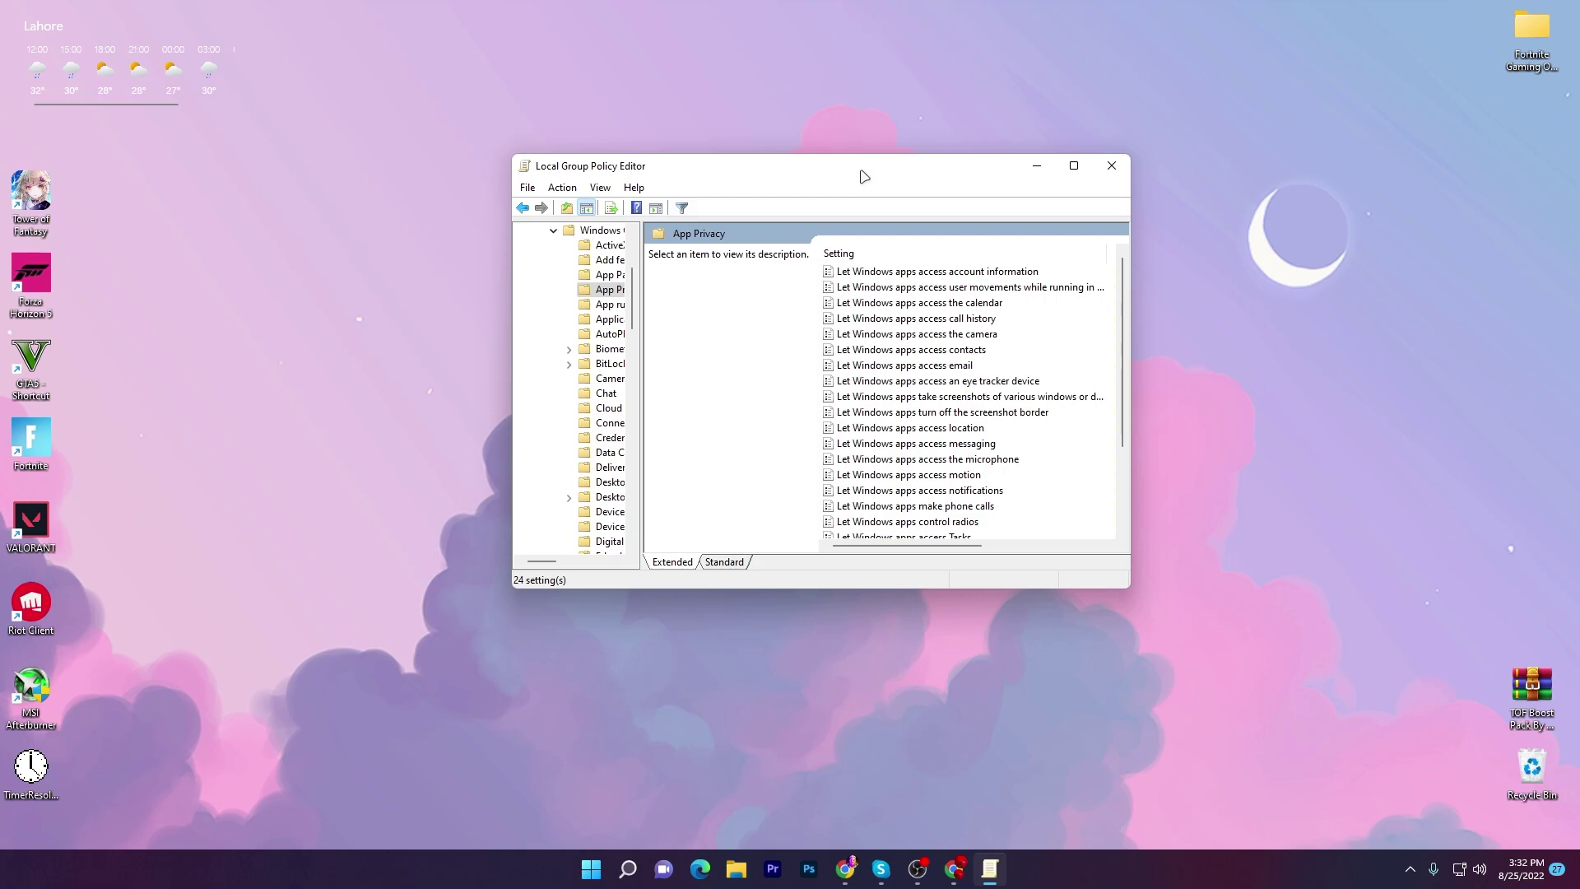
double_click(931, 45)
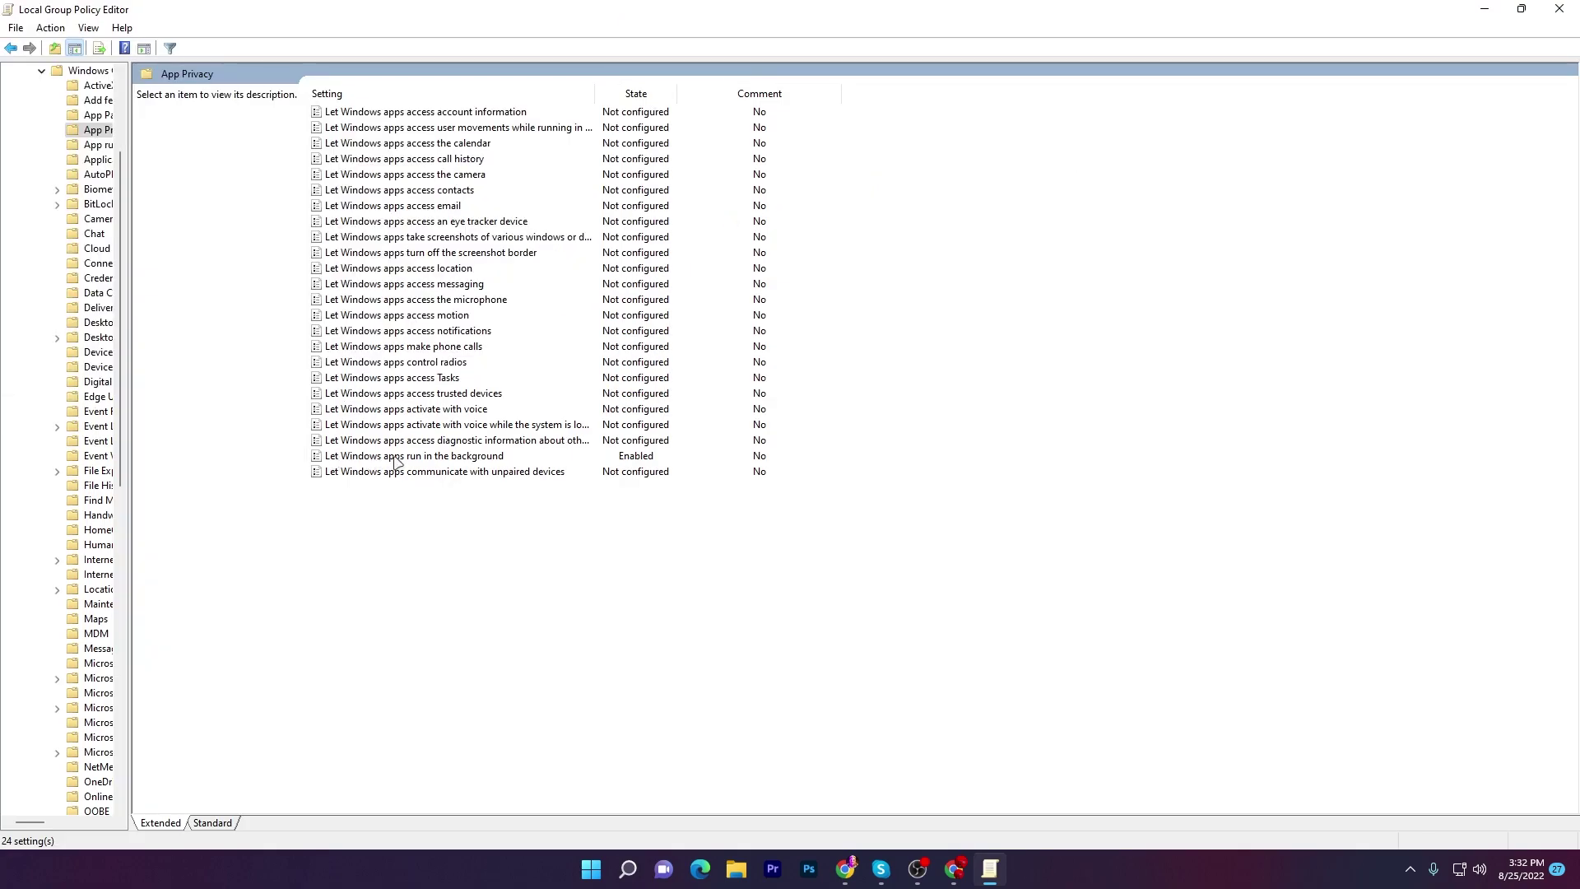
Step: Set the "Let Windows apps run in the background" policy to Force Deny as the default for all apps
double_click(450, 457)
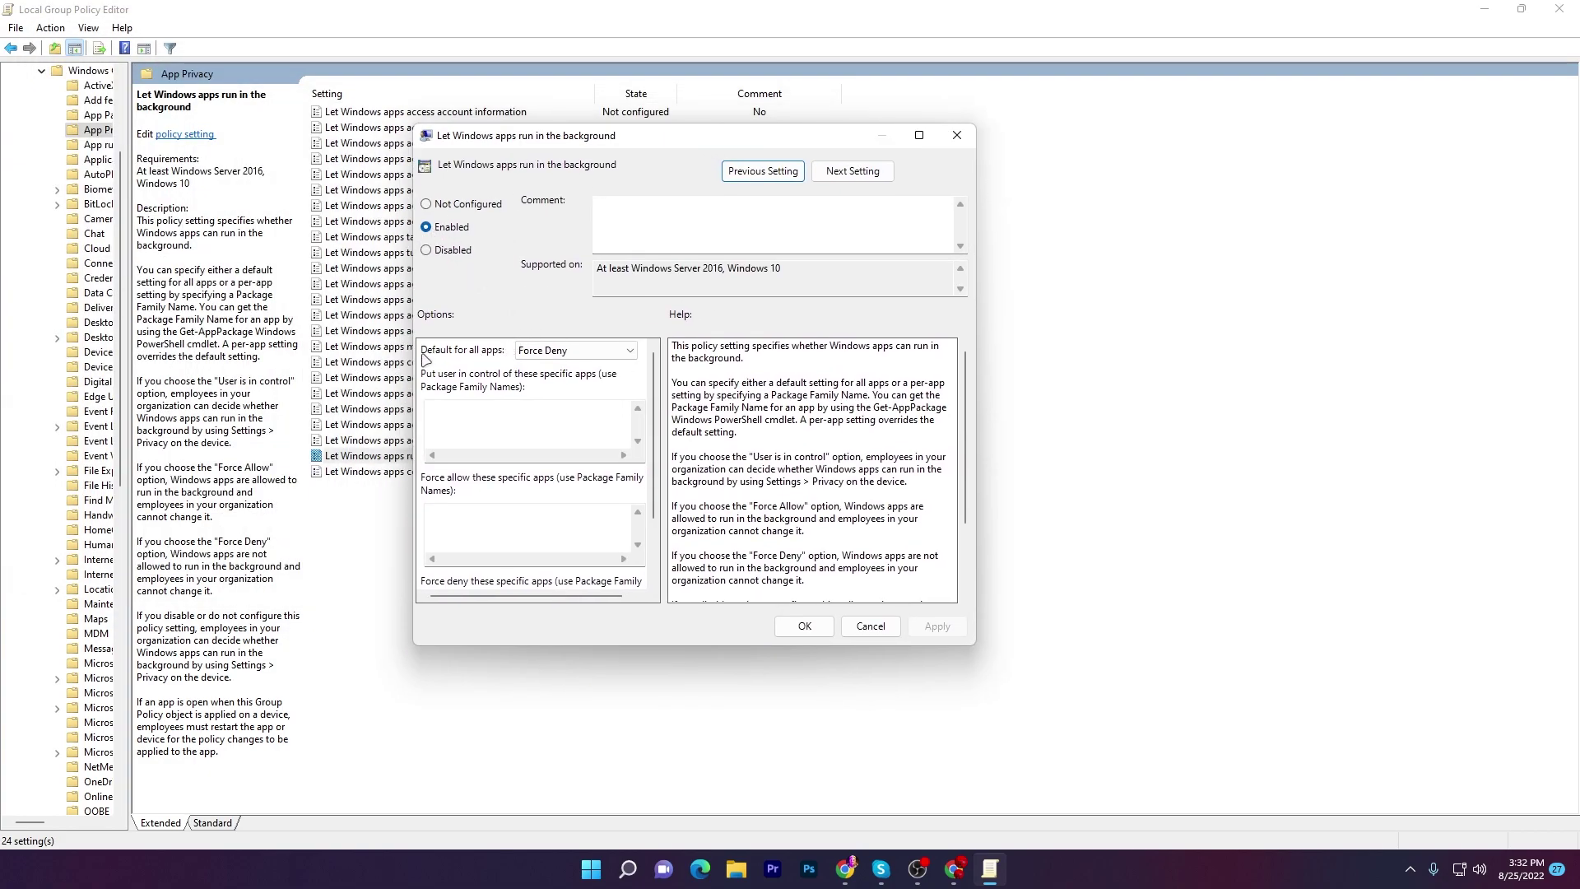
click(518, 351)
click(514, 390)
click(474, 353)
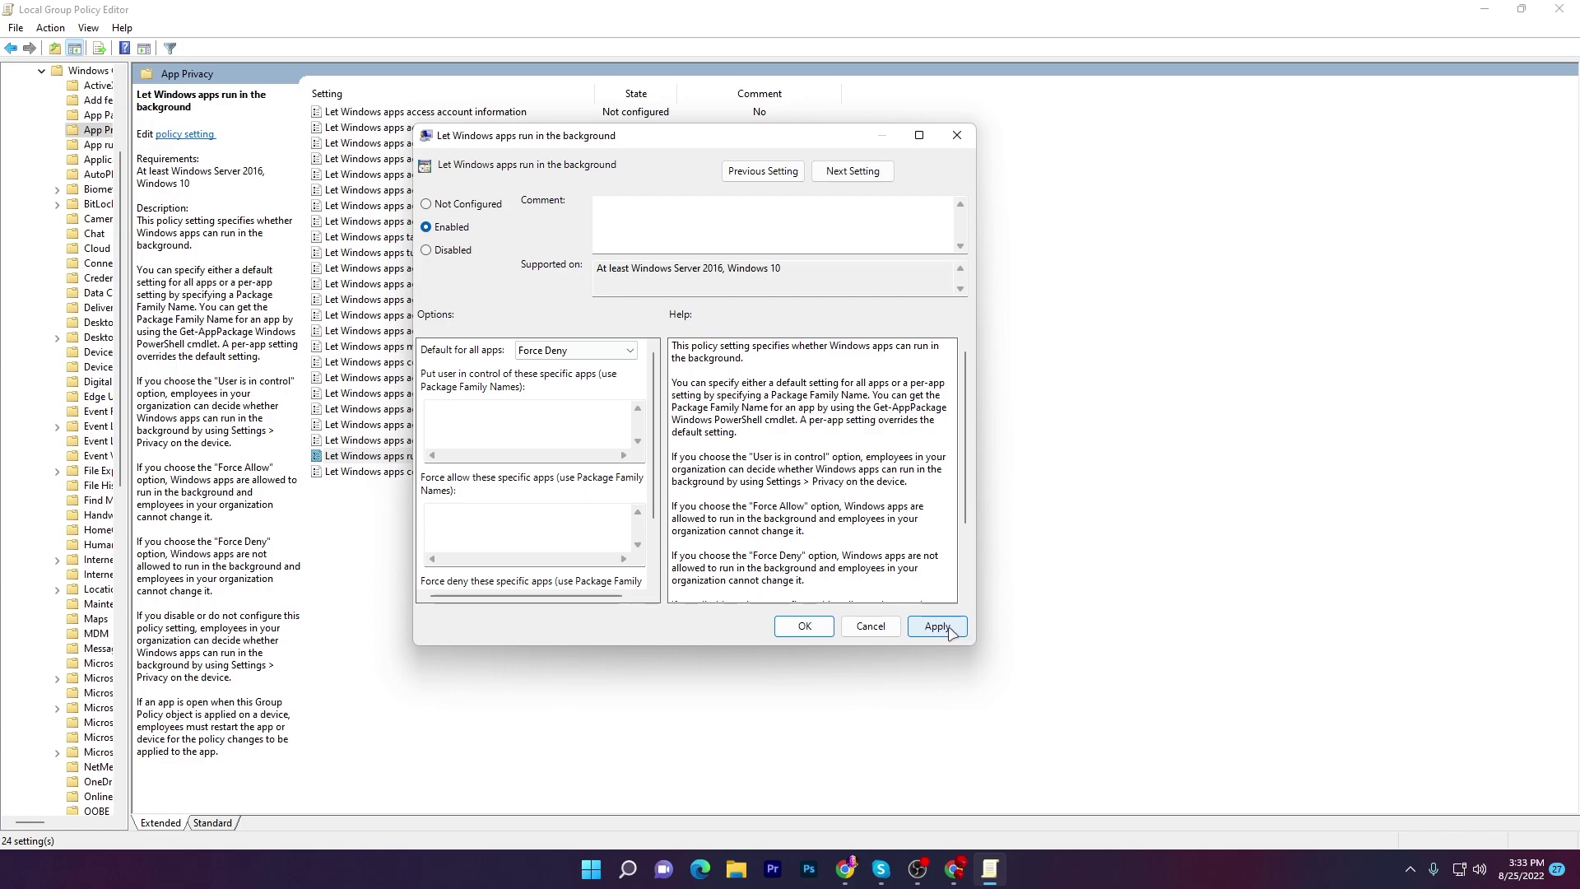
click(811, 627)
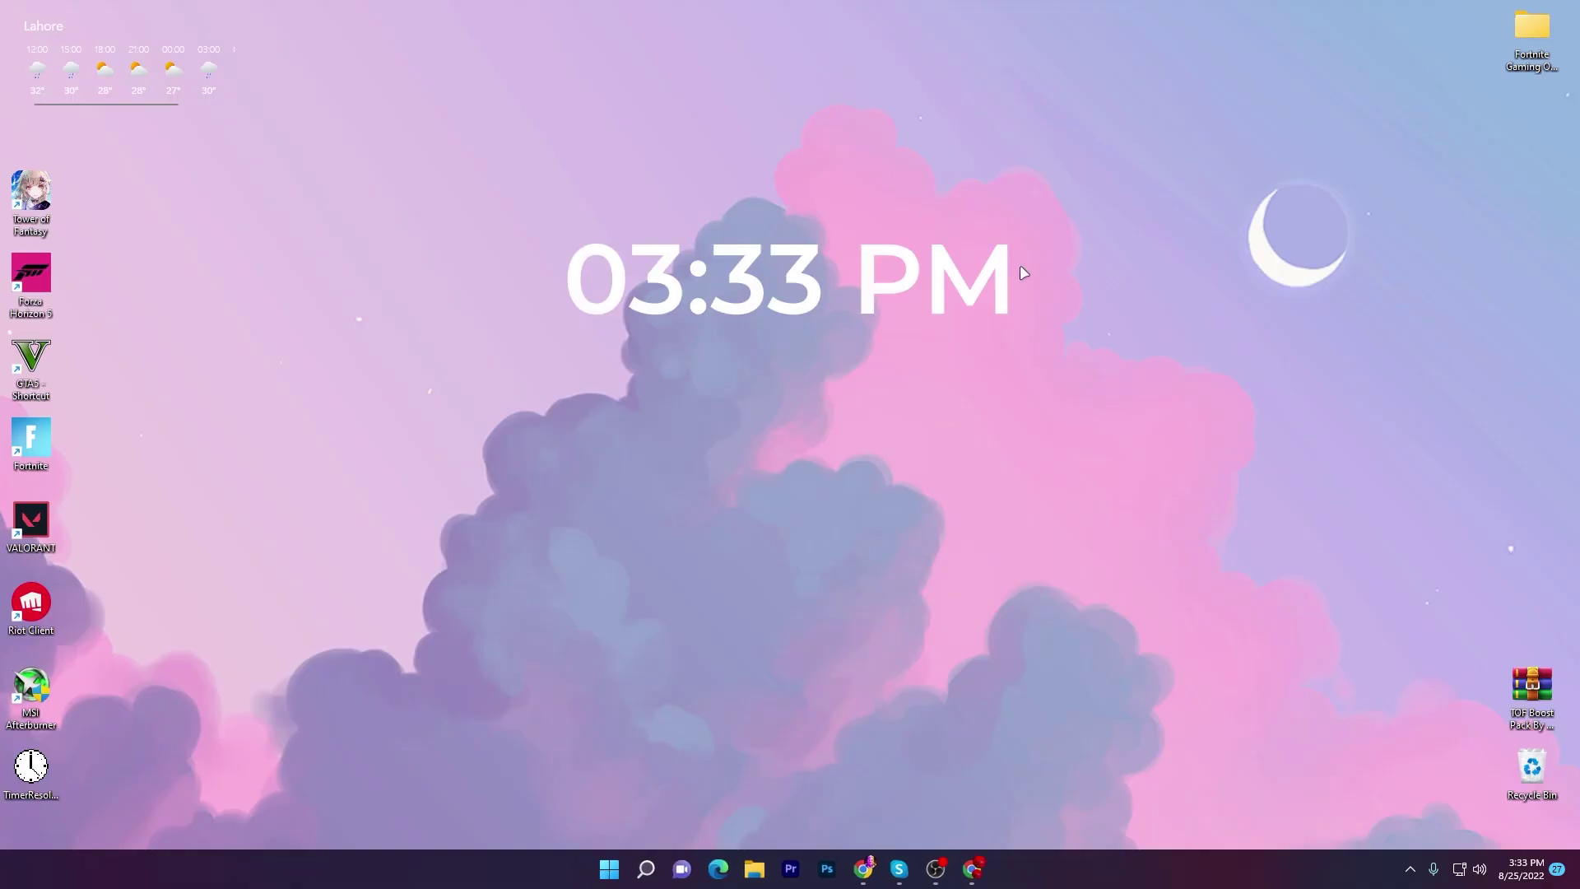
Step: Switch to Chrome and open the Tower of Fantasy FPS boost post on uptopacks.com
drag(1530, 700, 703, 510)
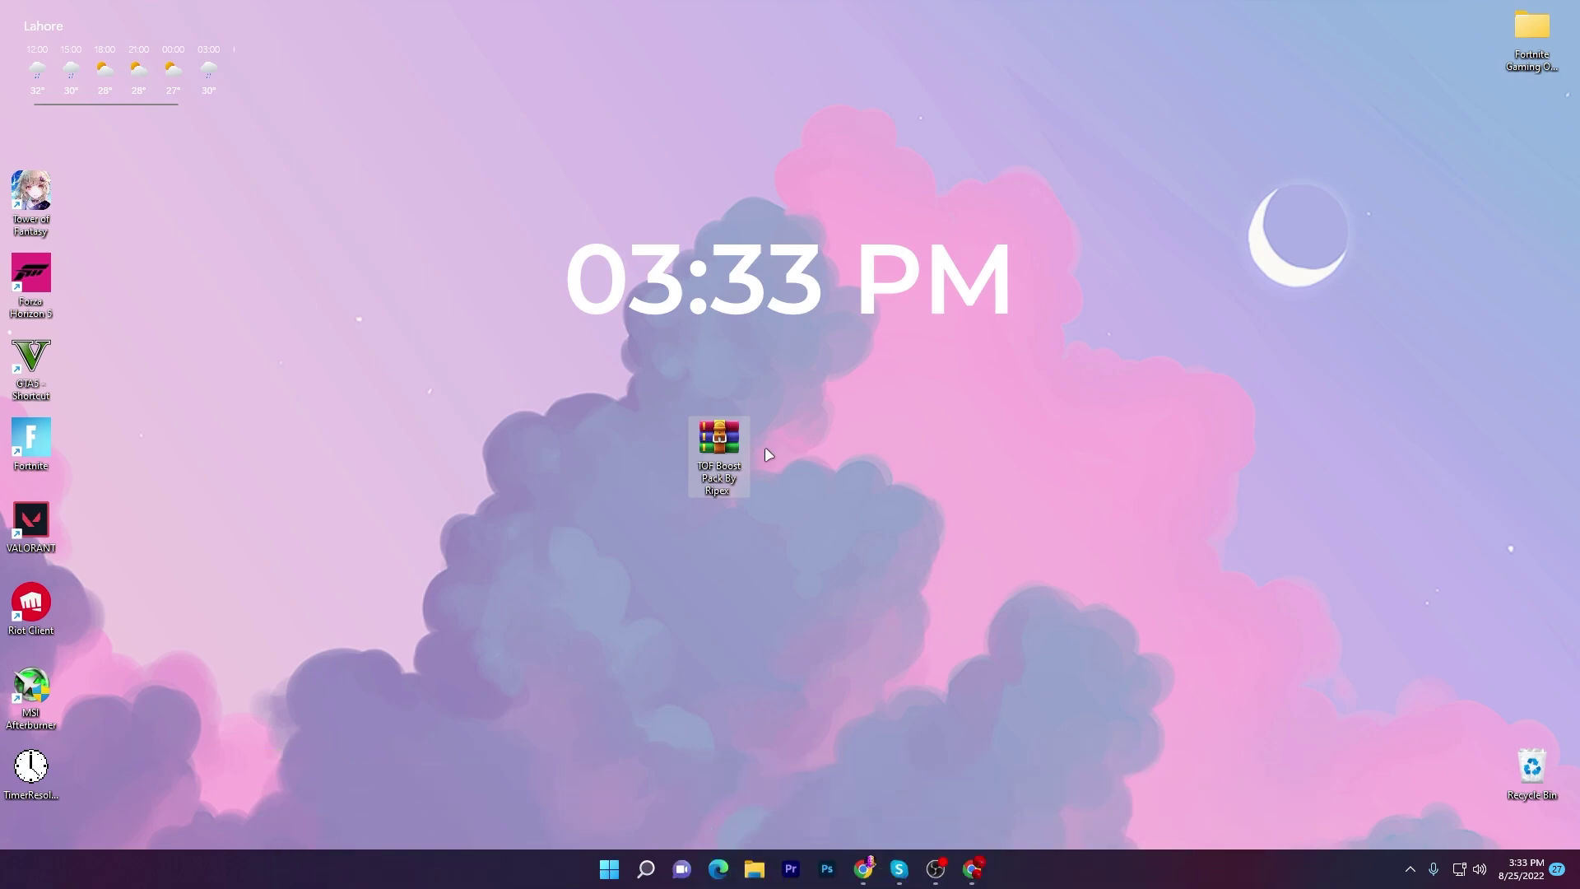
click(971, 869)
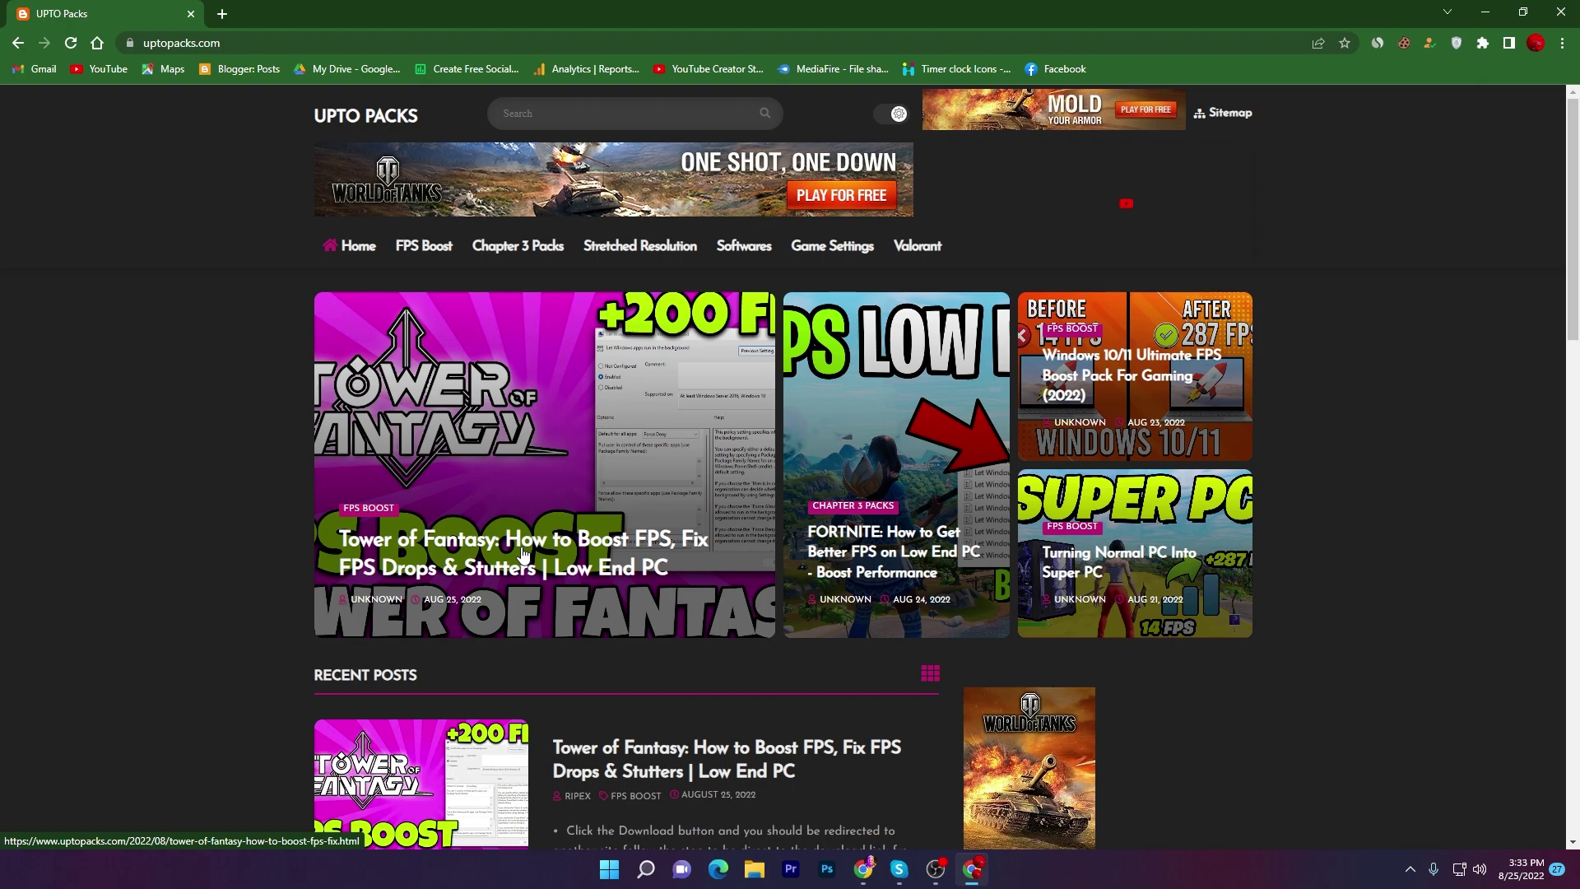
scroll(523, 554, down, 3)
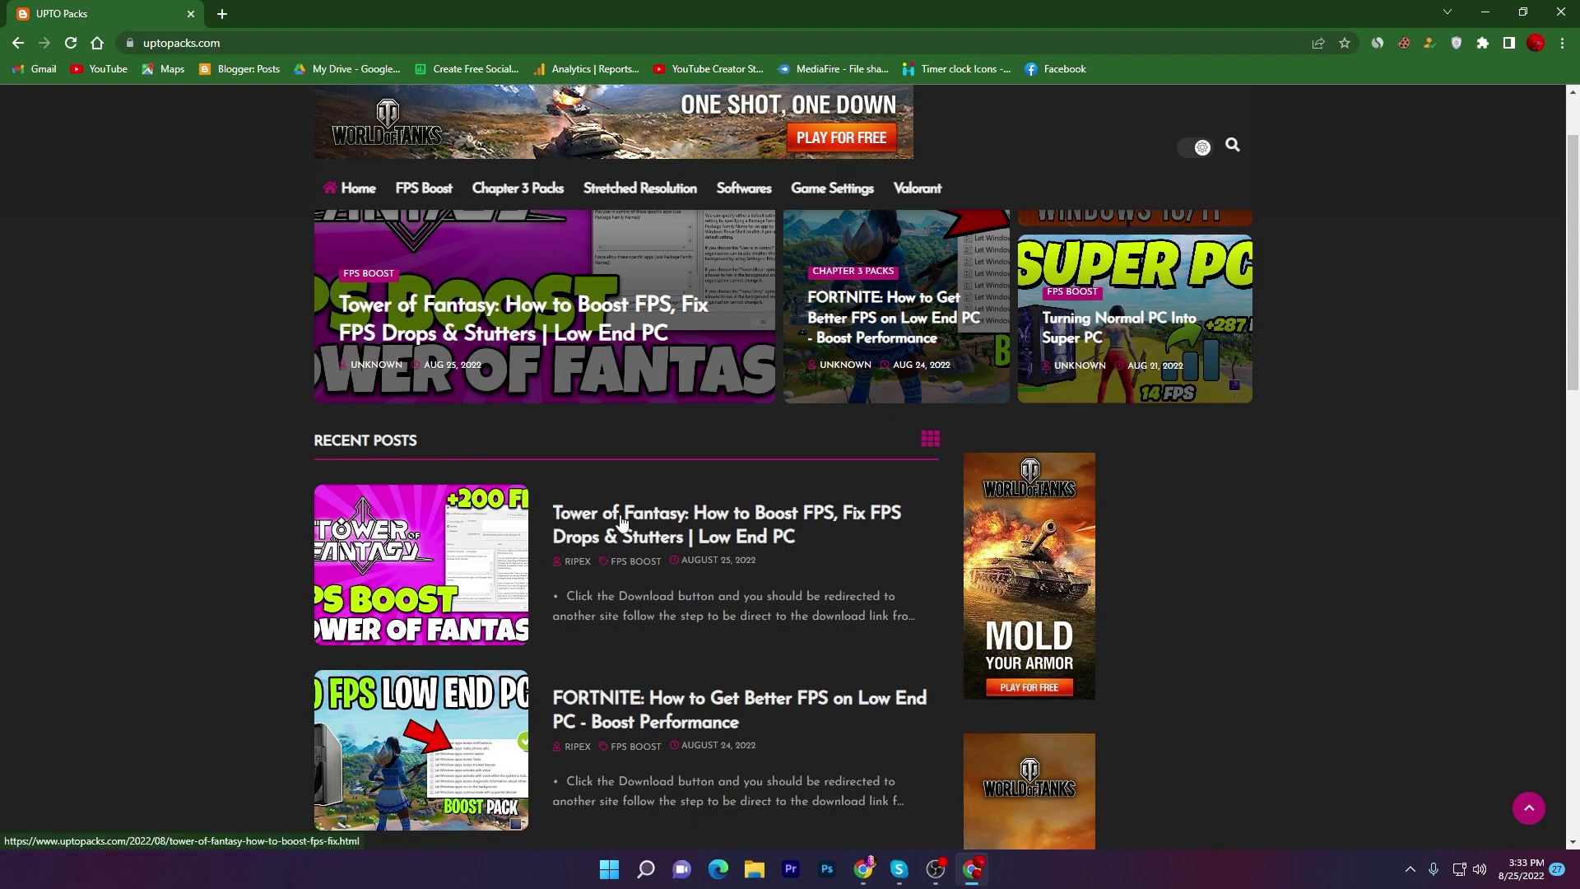
scroll(658, 521, up, 3)
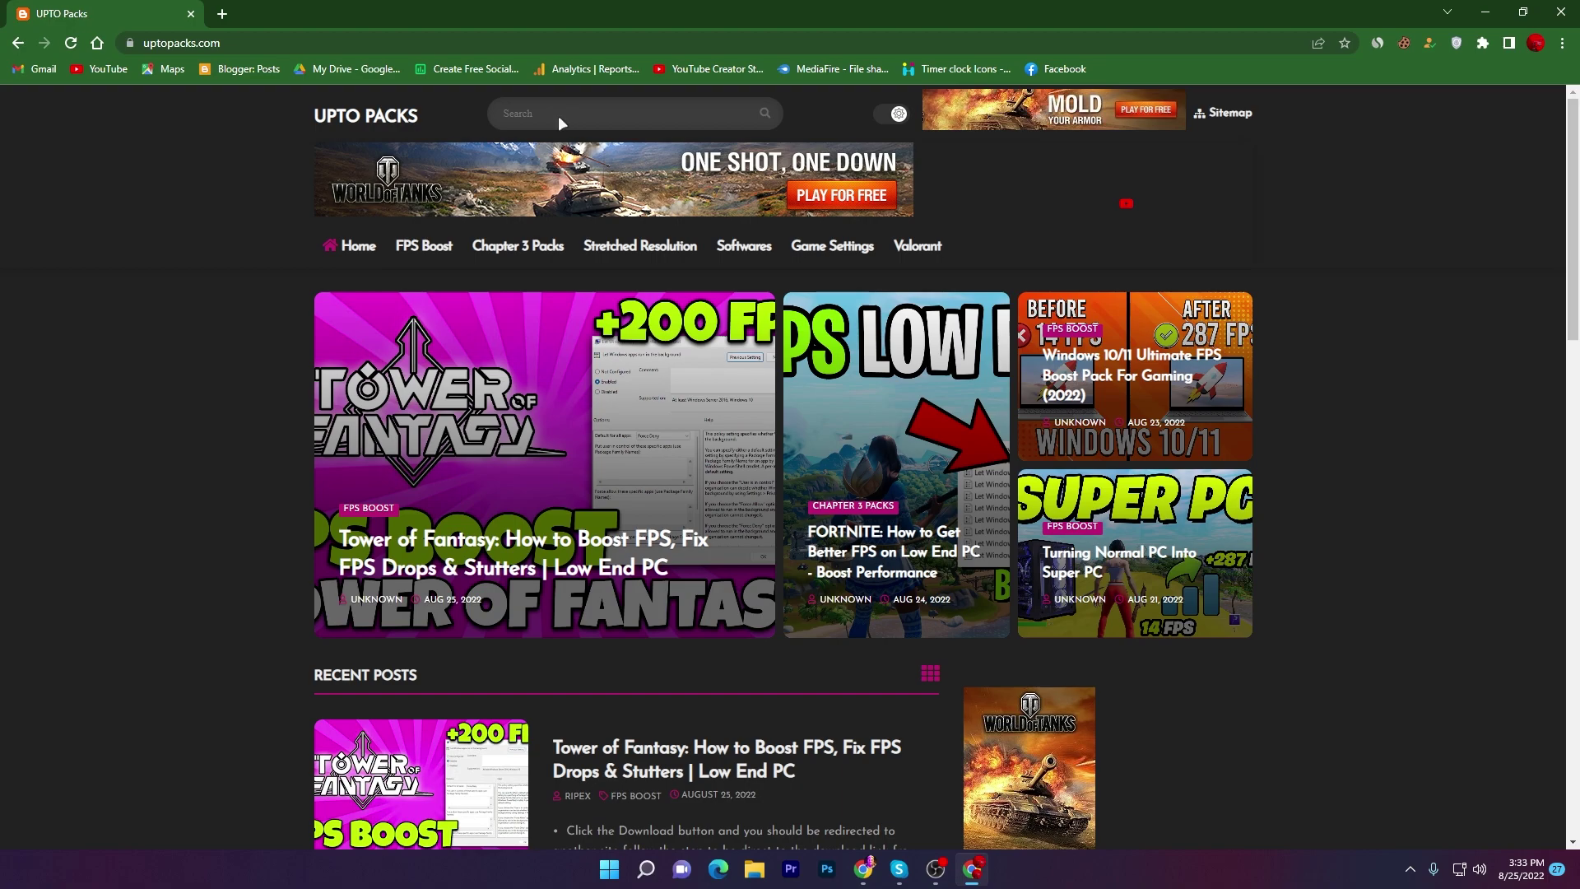
scroll(647, 582, down, 3)
click(418, 489)
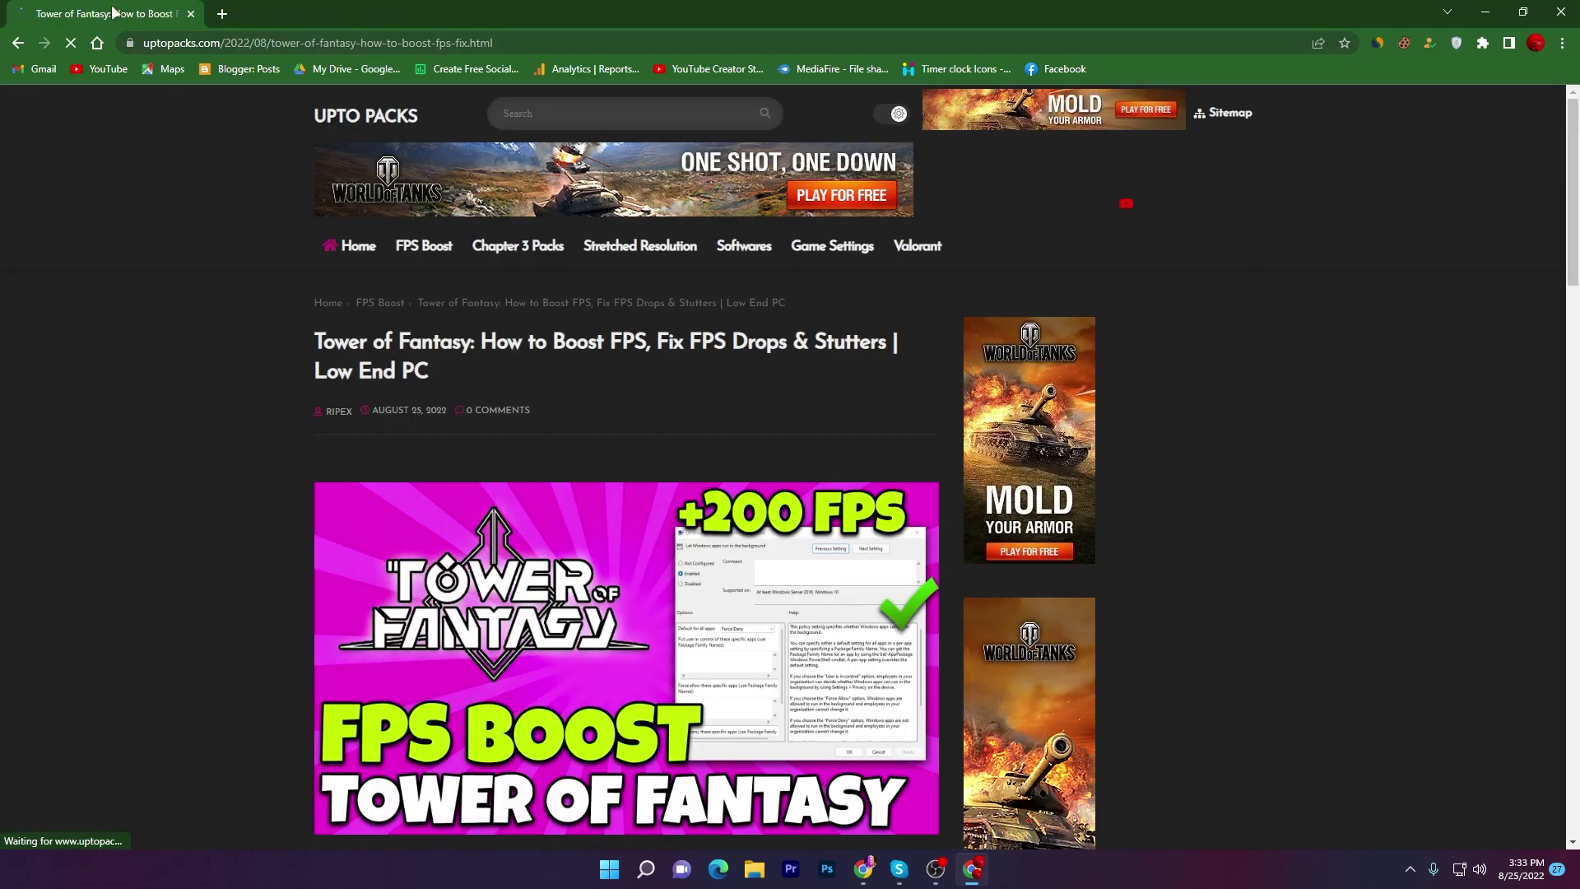
Step: Open the MediaFire page of the TOF Boost Pack from the post's download link
scroll(547, 390, down, 15)
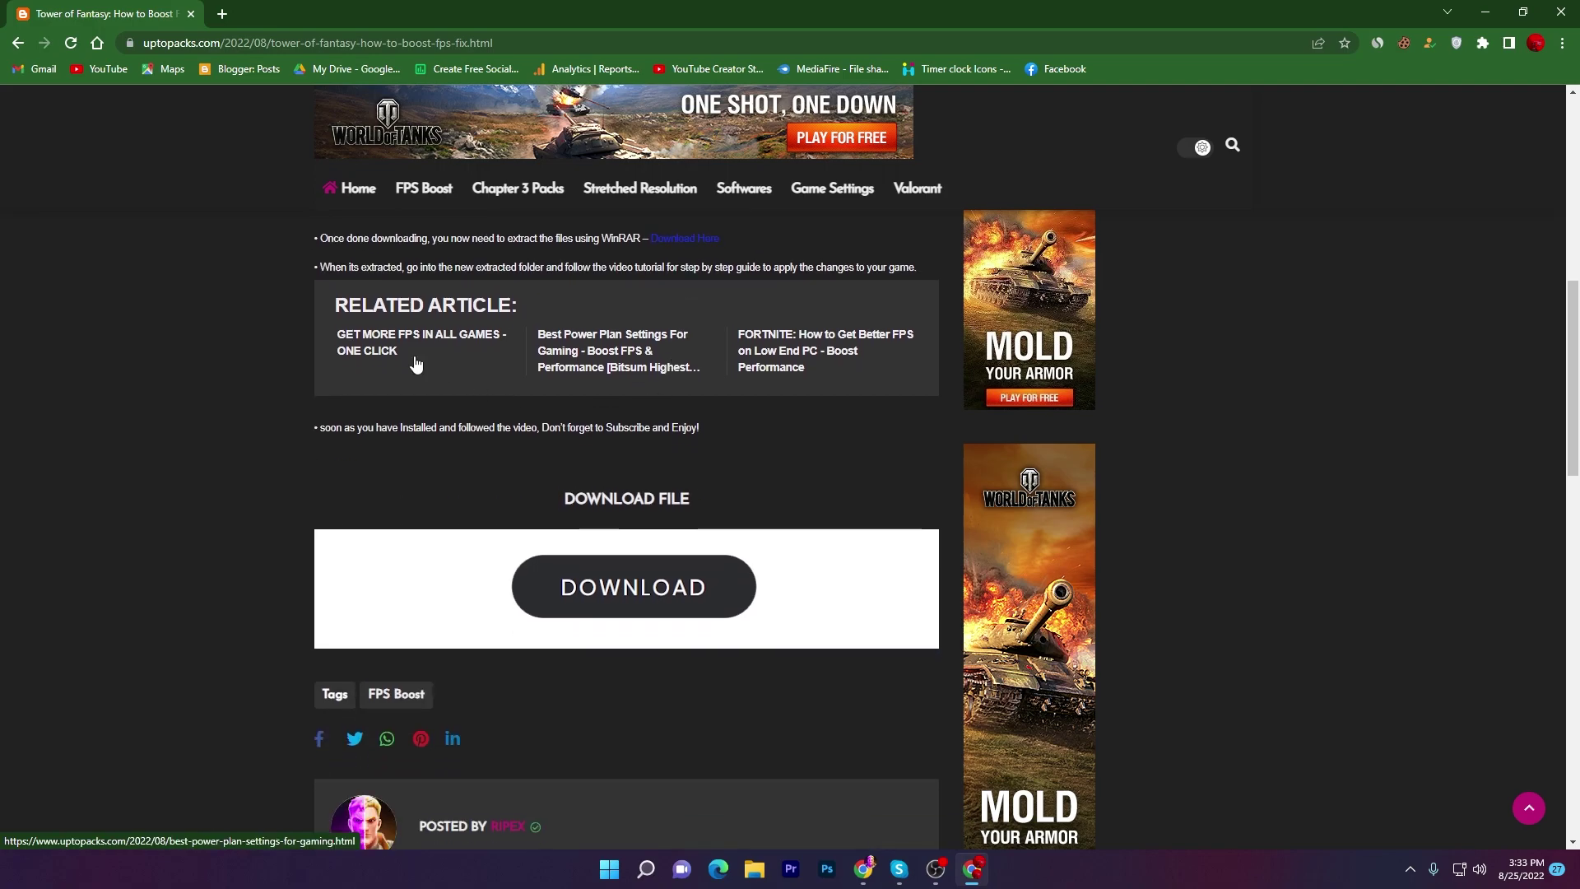
scroll(547, 390, up, 3)
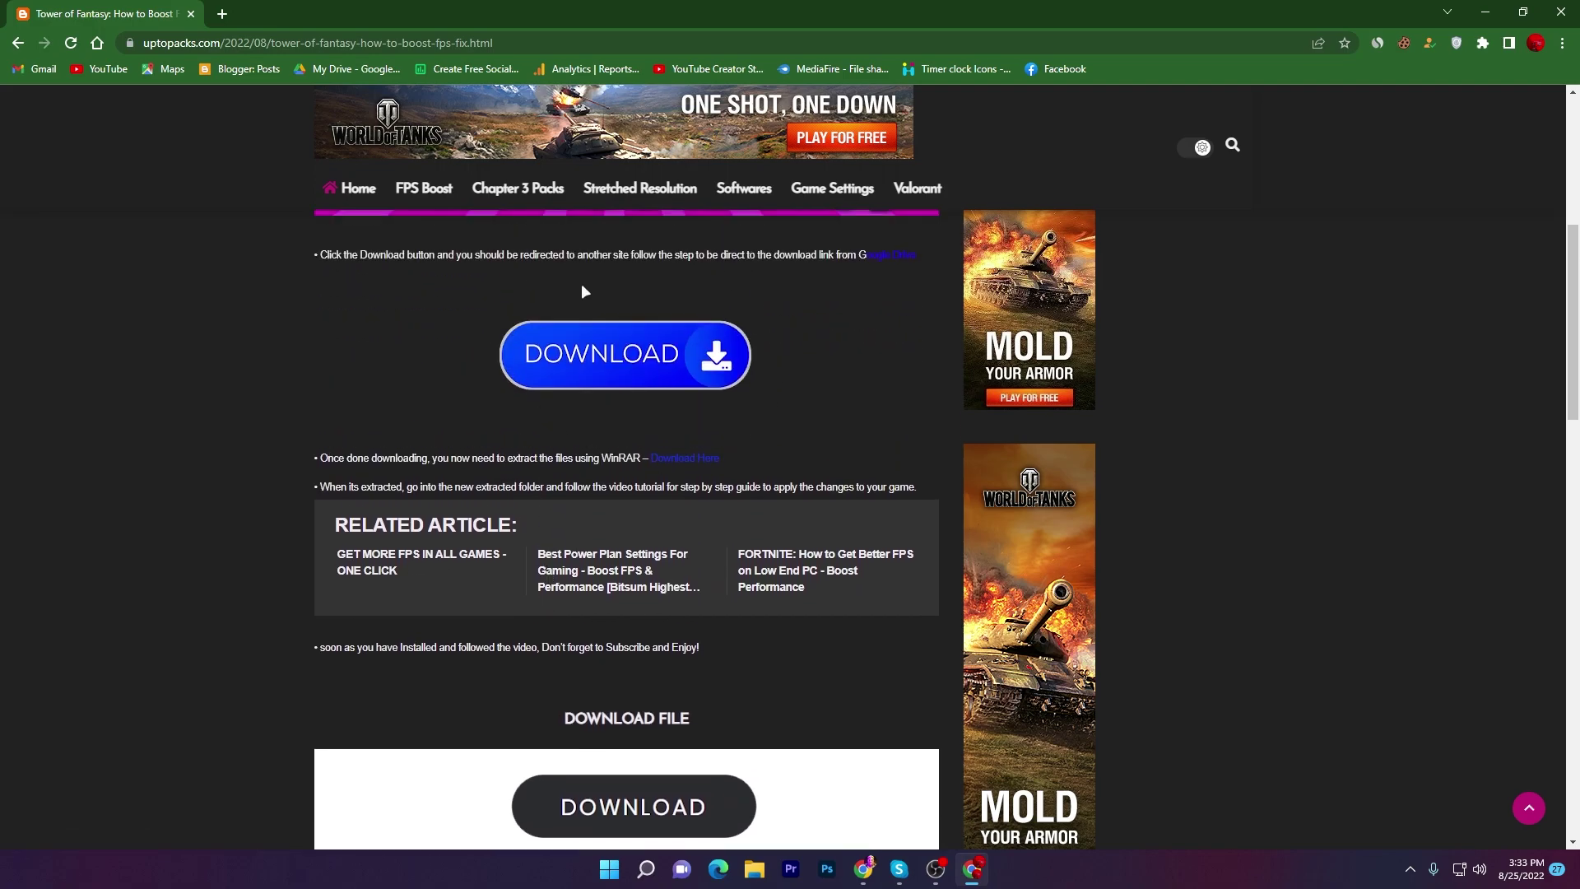
scroll(599, 376, down, 2)
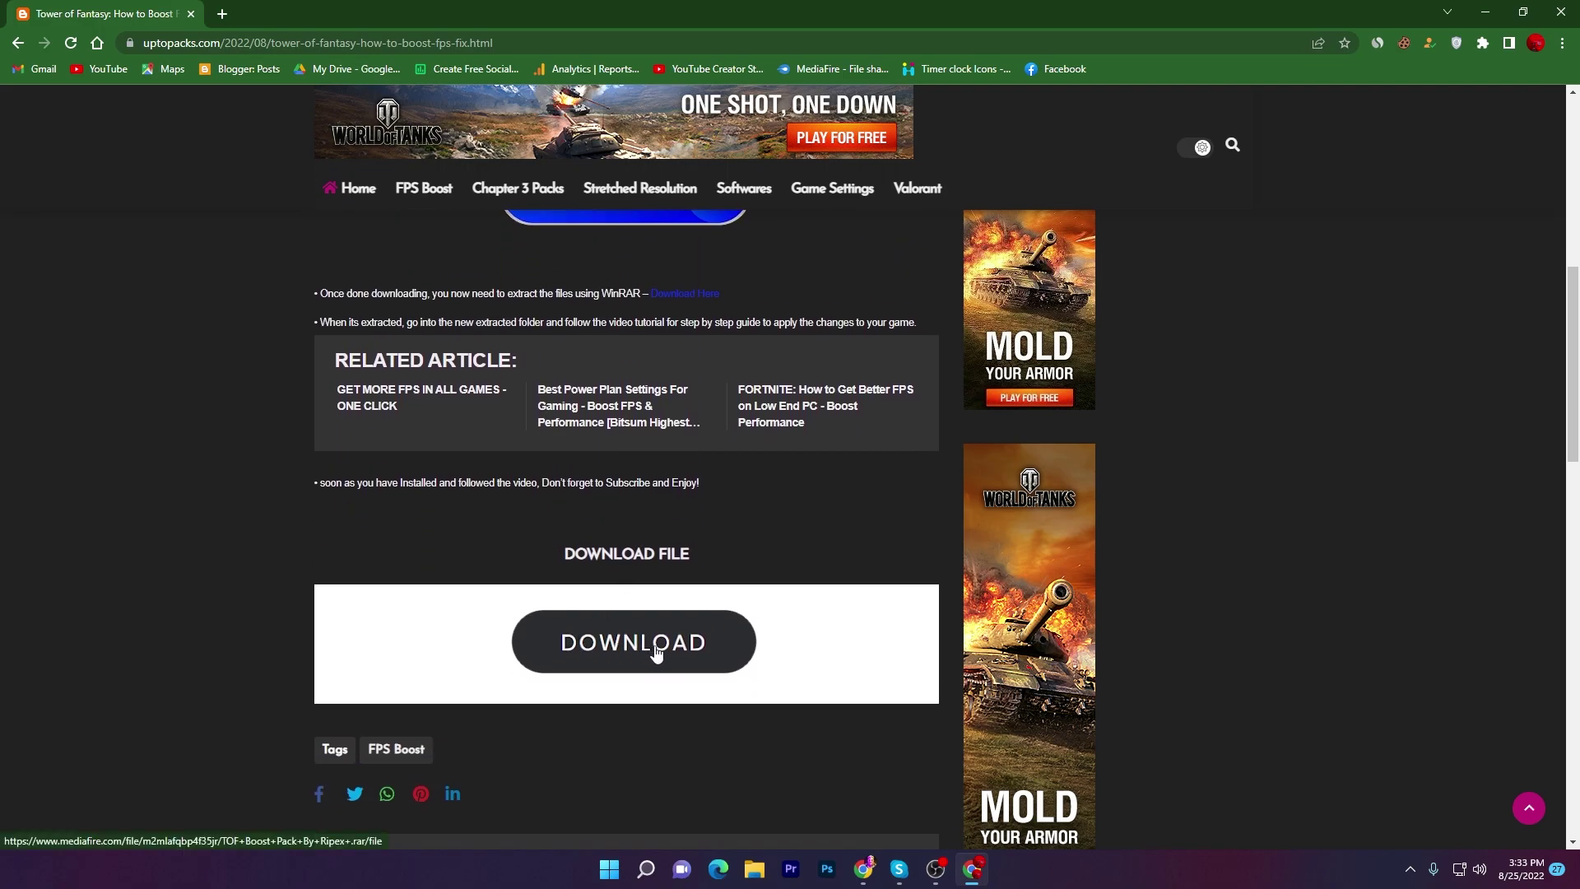
click(653, 645)
click(158, 12)
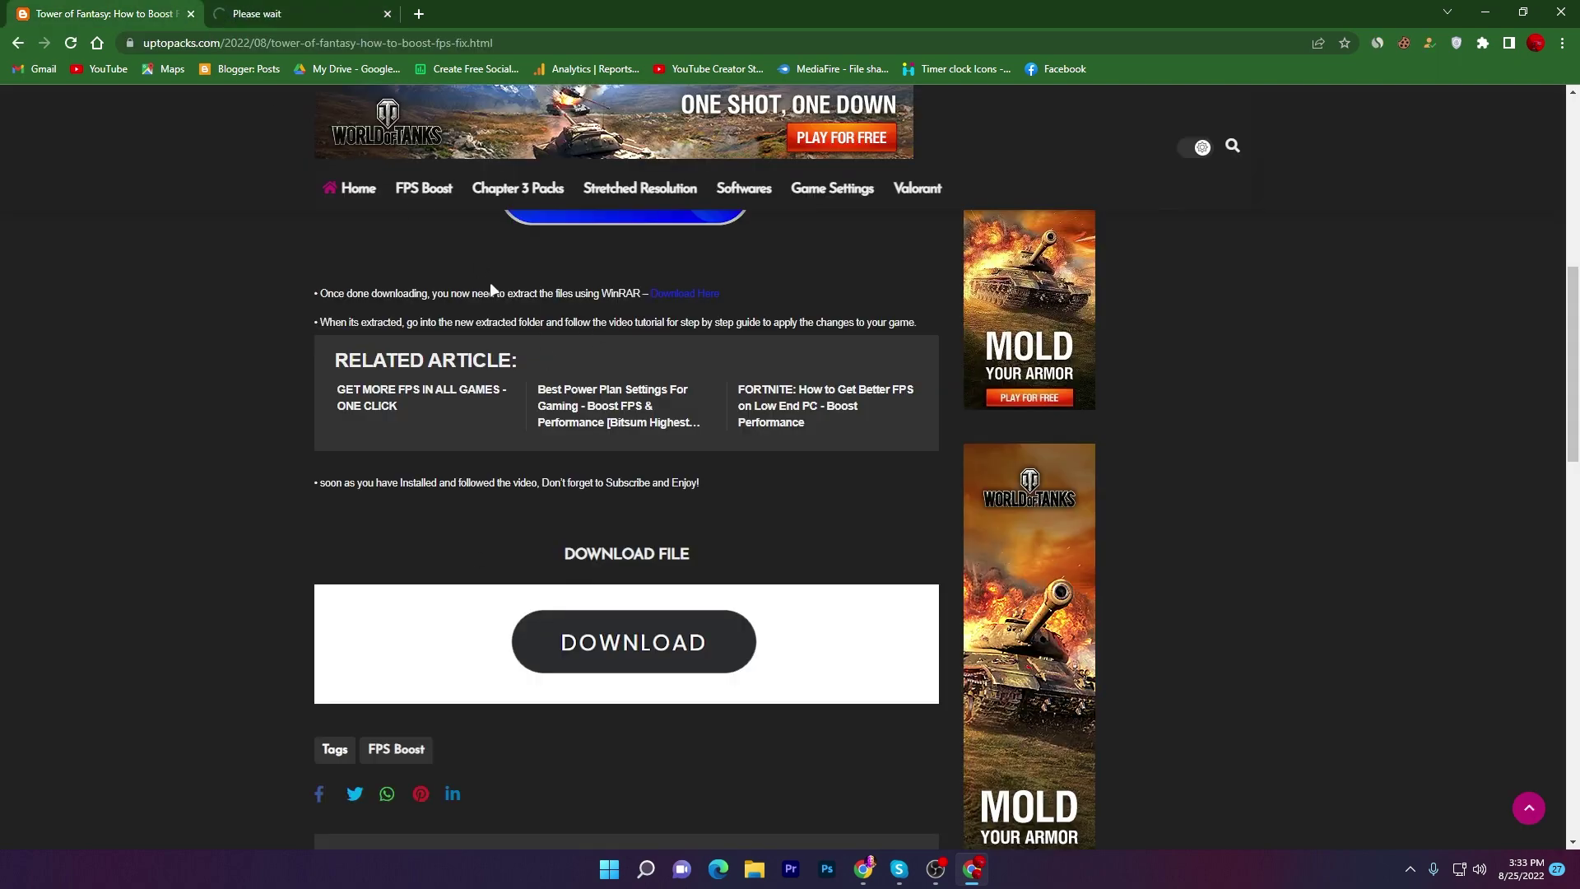
click(611, 633)
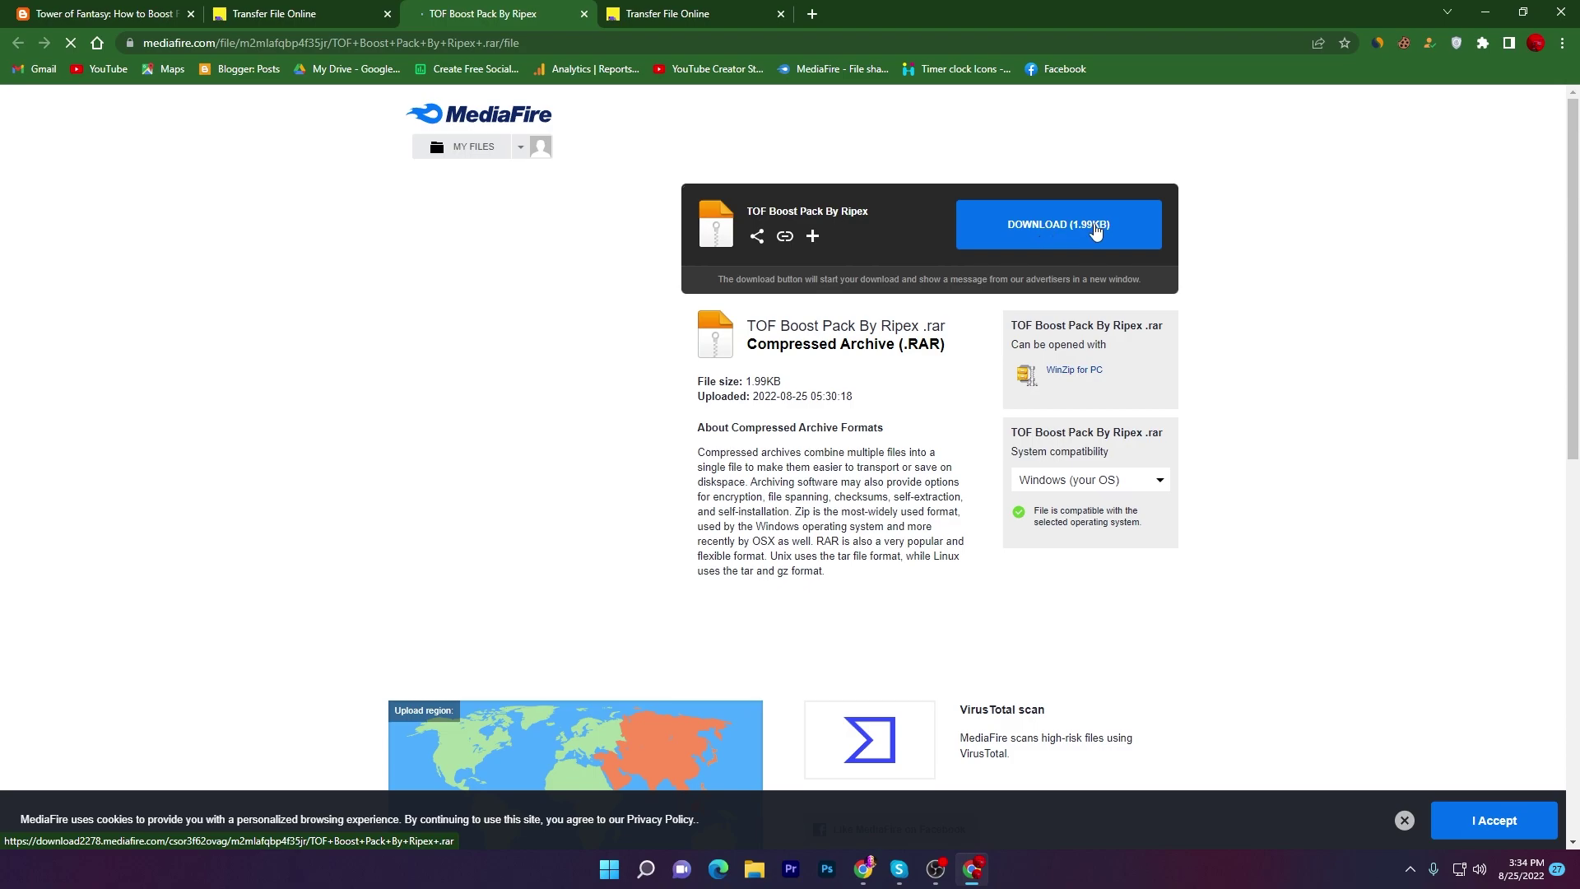
Step: Download the TOF Boost Pack .rar file, minimize the browser, and close the pop-up window and download dialog
click(1049, 239)
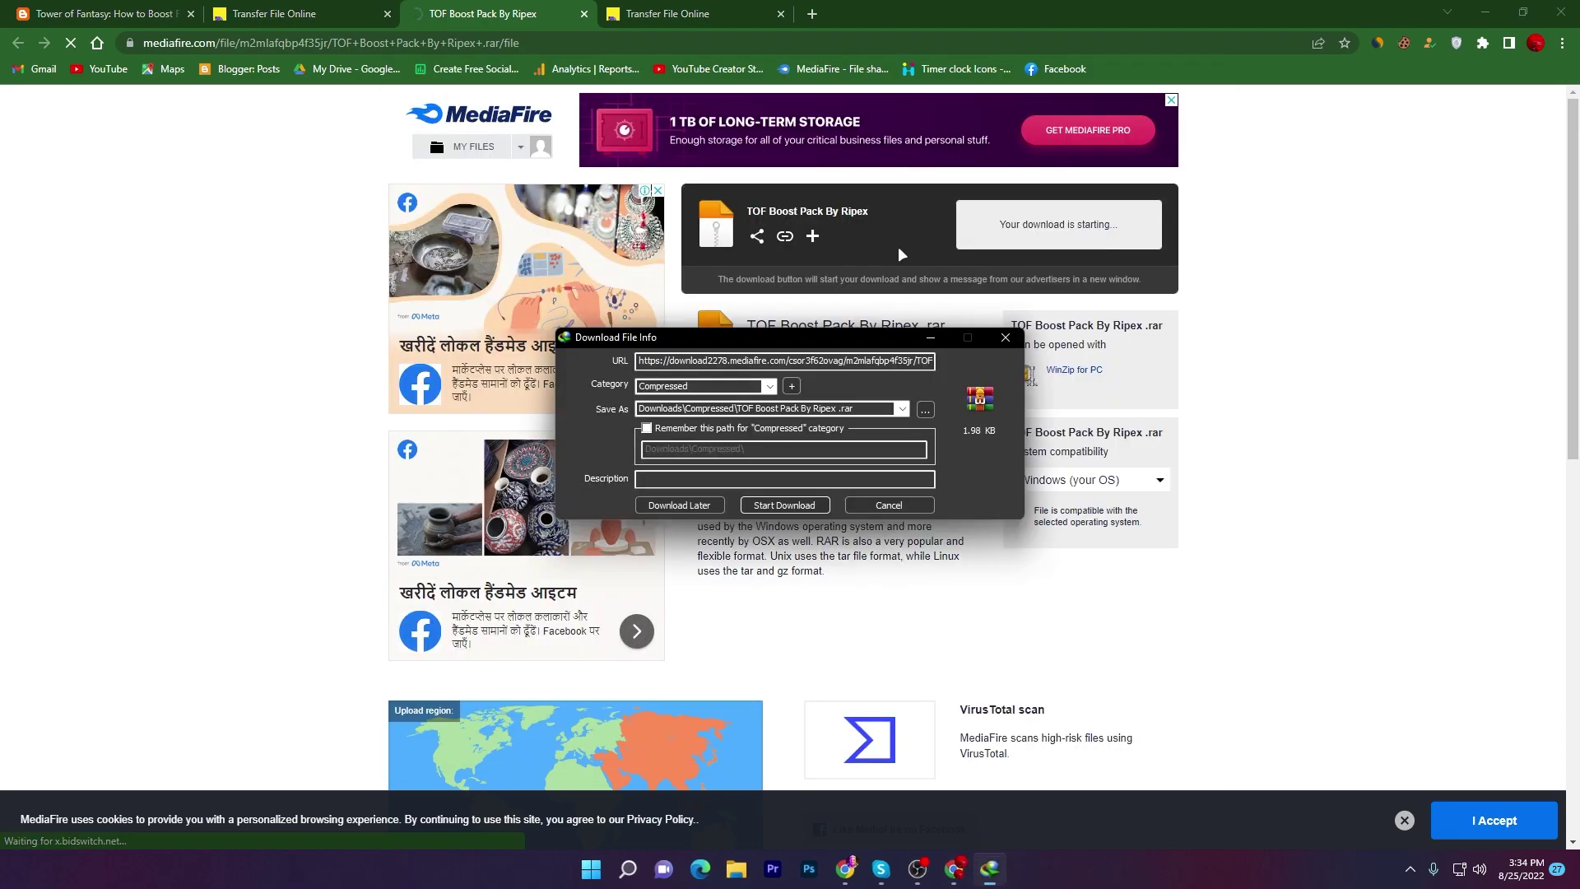
click(784, 505)
click(1485, 11)
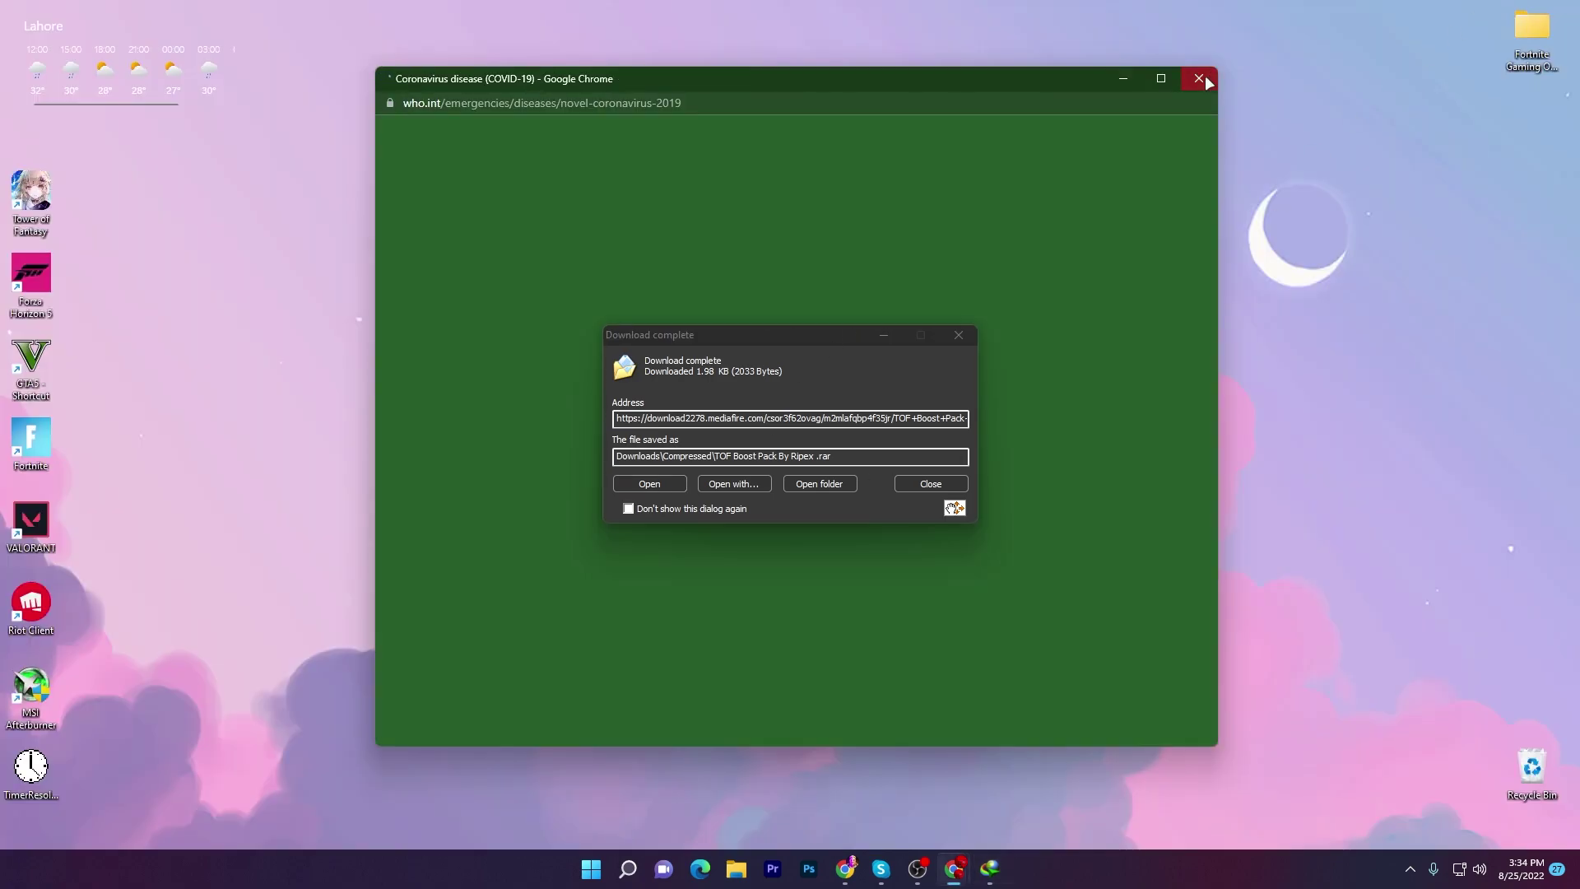
click(1199, 78)
drag(745, 337, 401, 231)
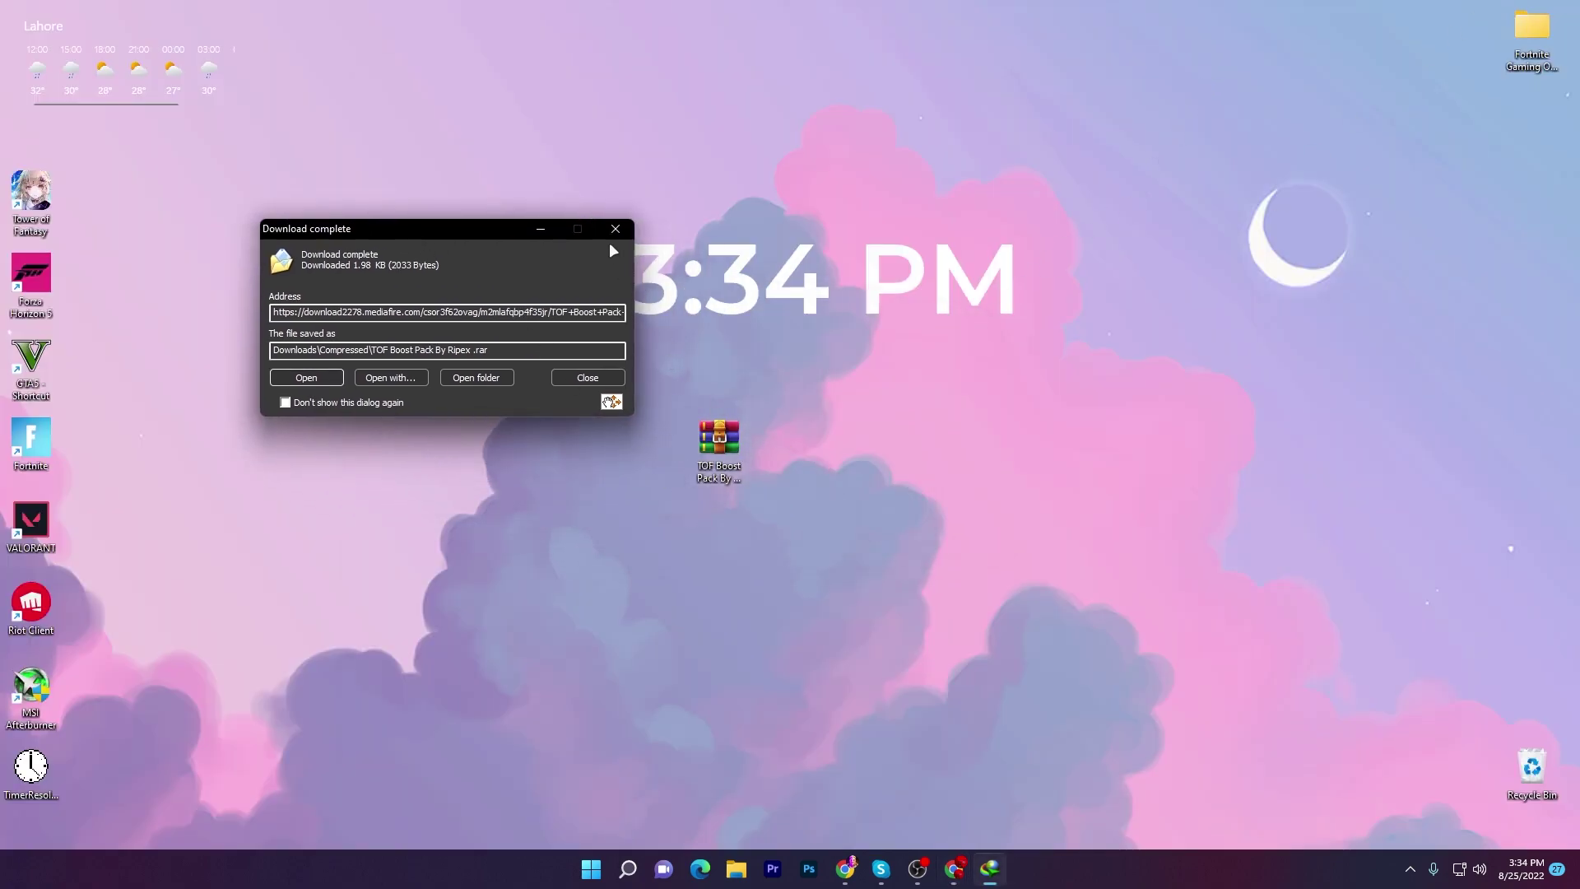
click(616, 229)
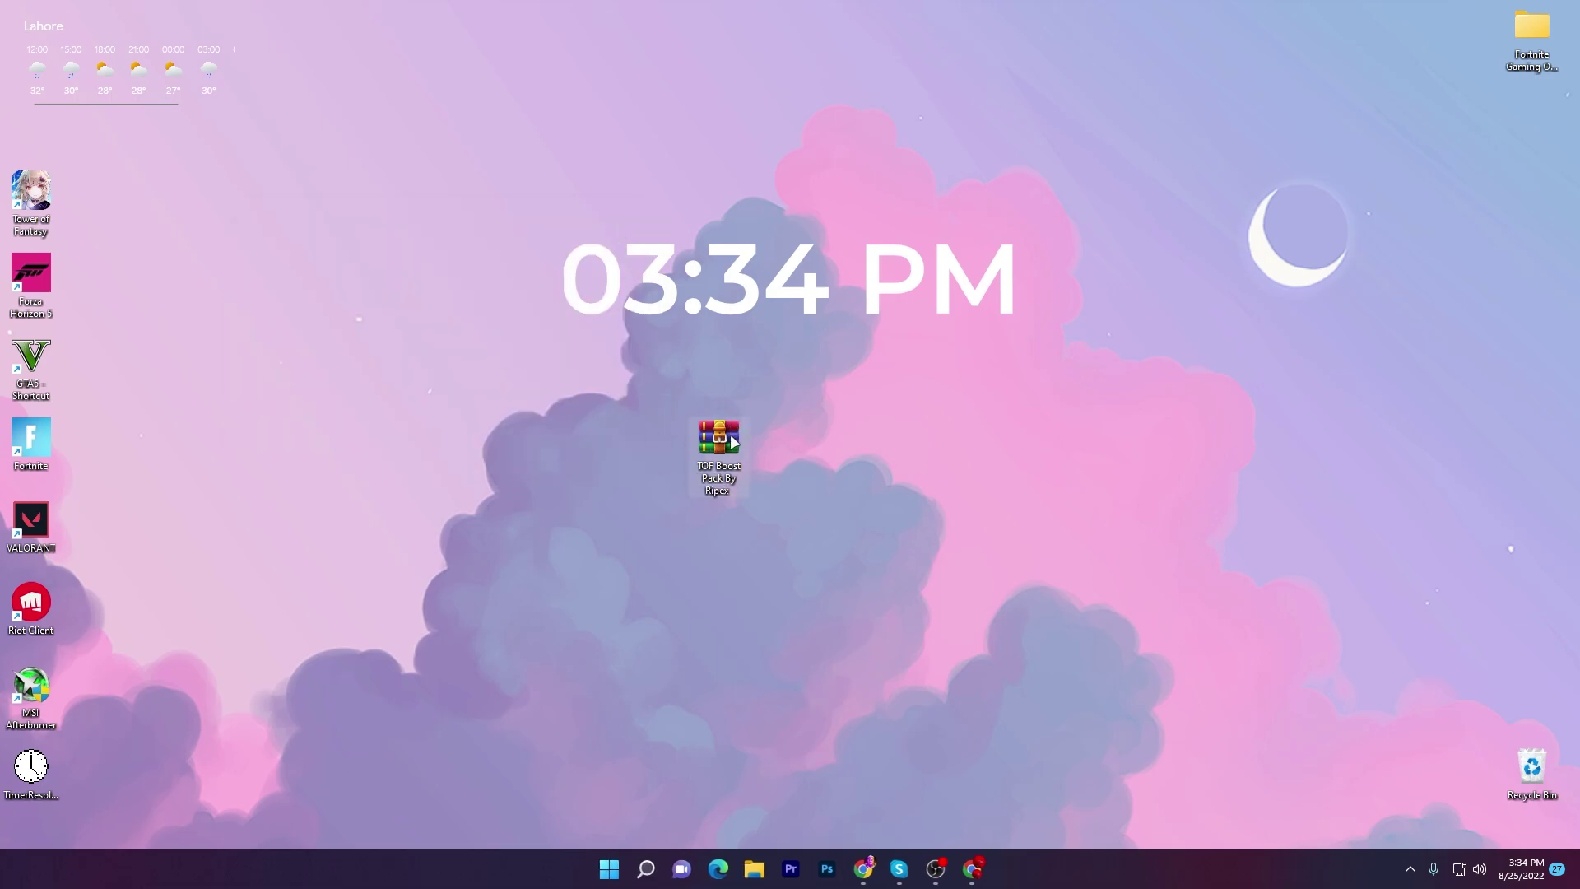
Step: Extract the Tower of Fantasy and Windows Registry Optimization folders from the TOF Boost Pack archive to the desktop
double_click(734, 442)
drag(356, 317, 826, 62)
click(1452, 110)
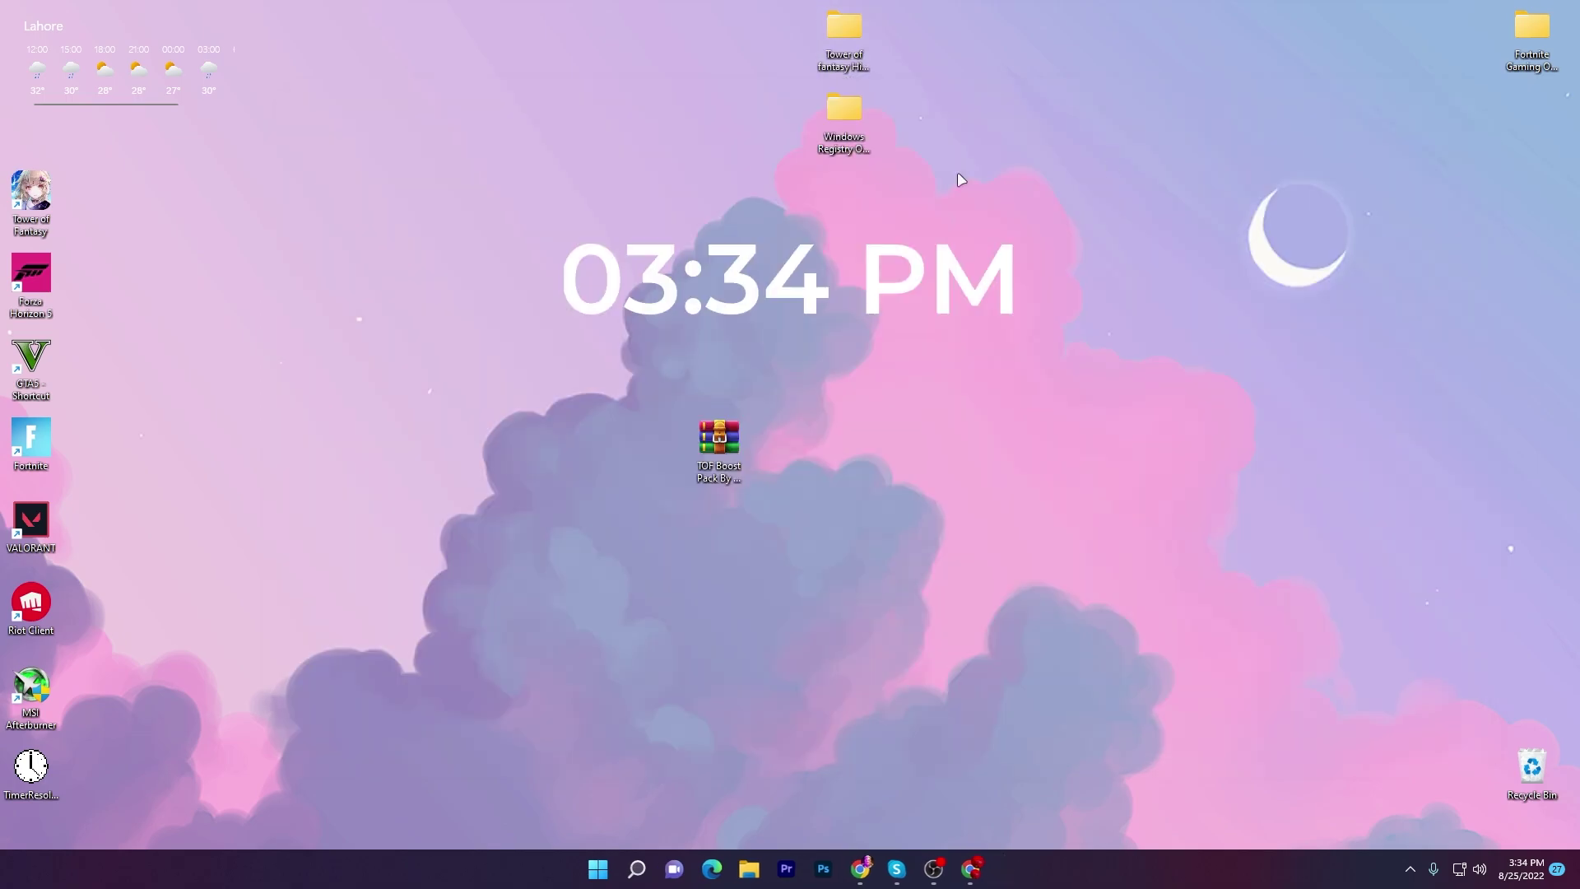
drag(852, 123, 633, 62)
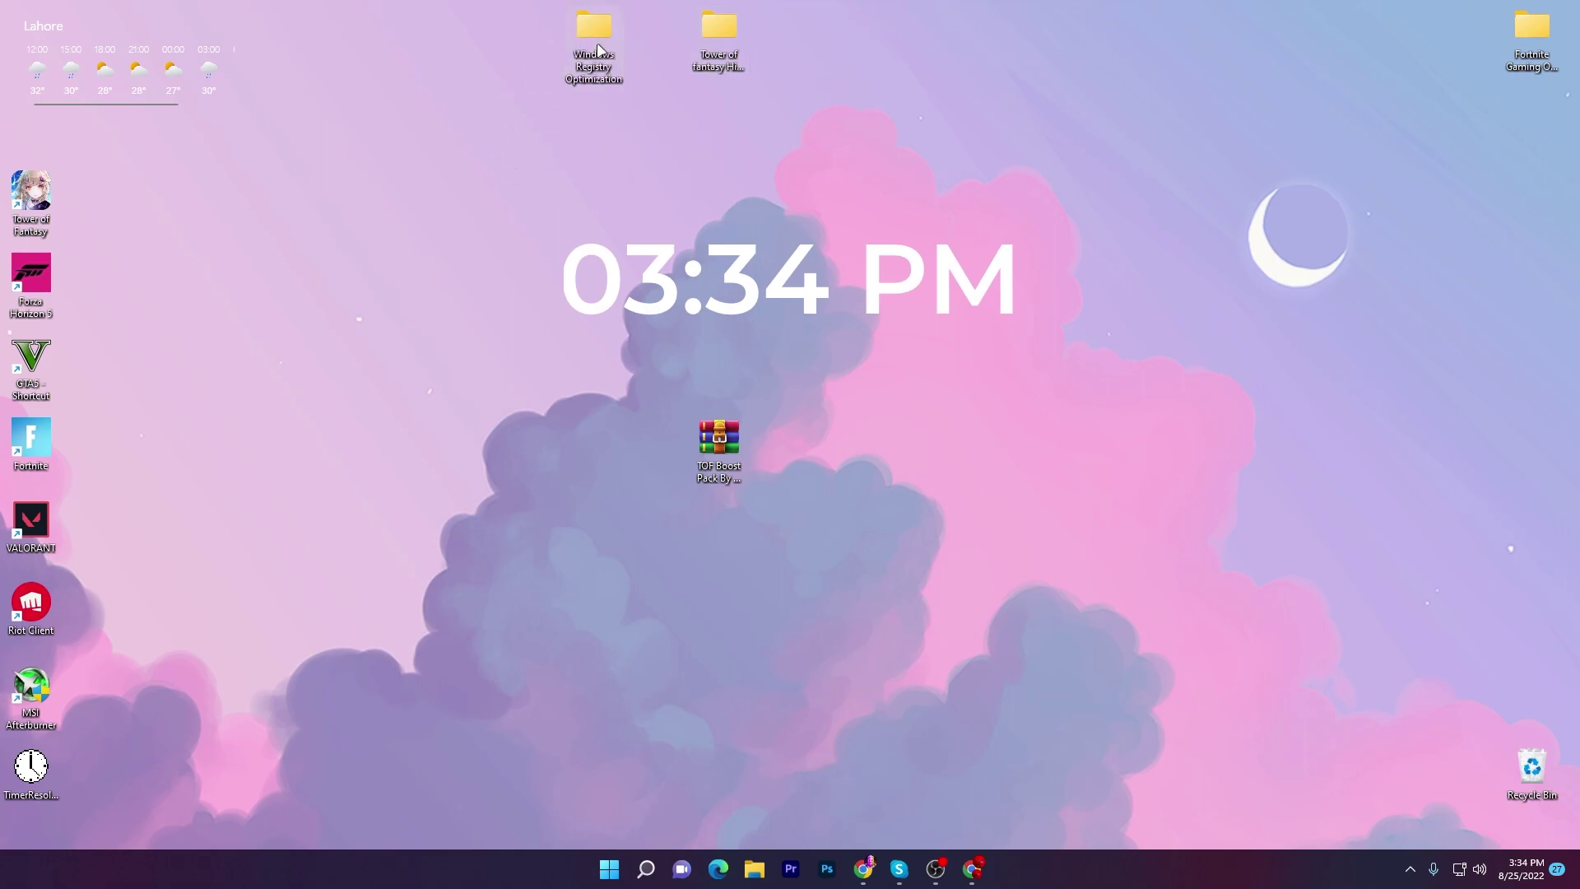
Step: Open the Windows Registry Optimization folder and merge Boost CPU Performance.reg into the registry
double_click(598, 47)
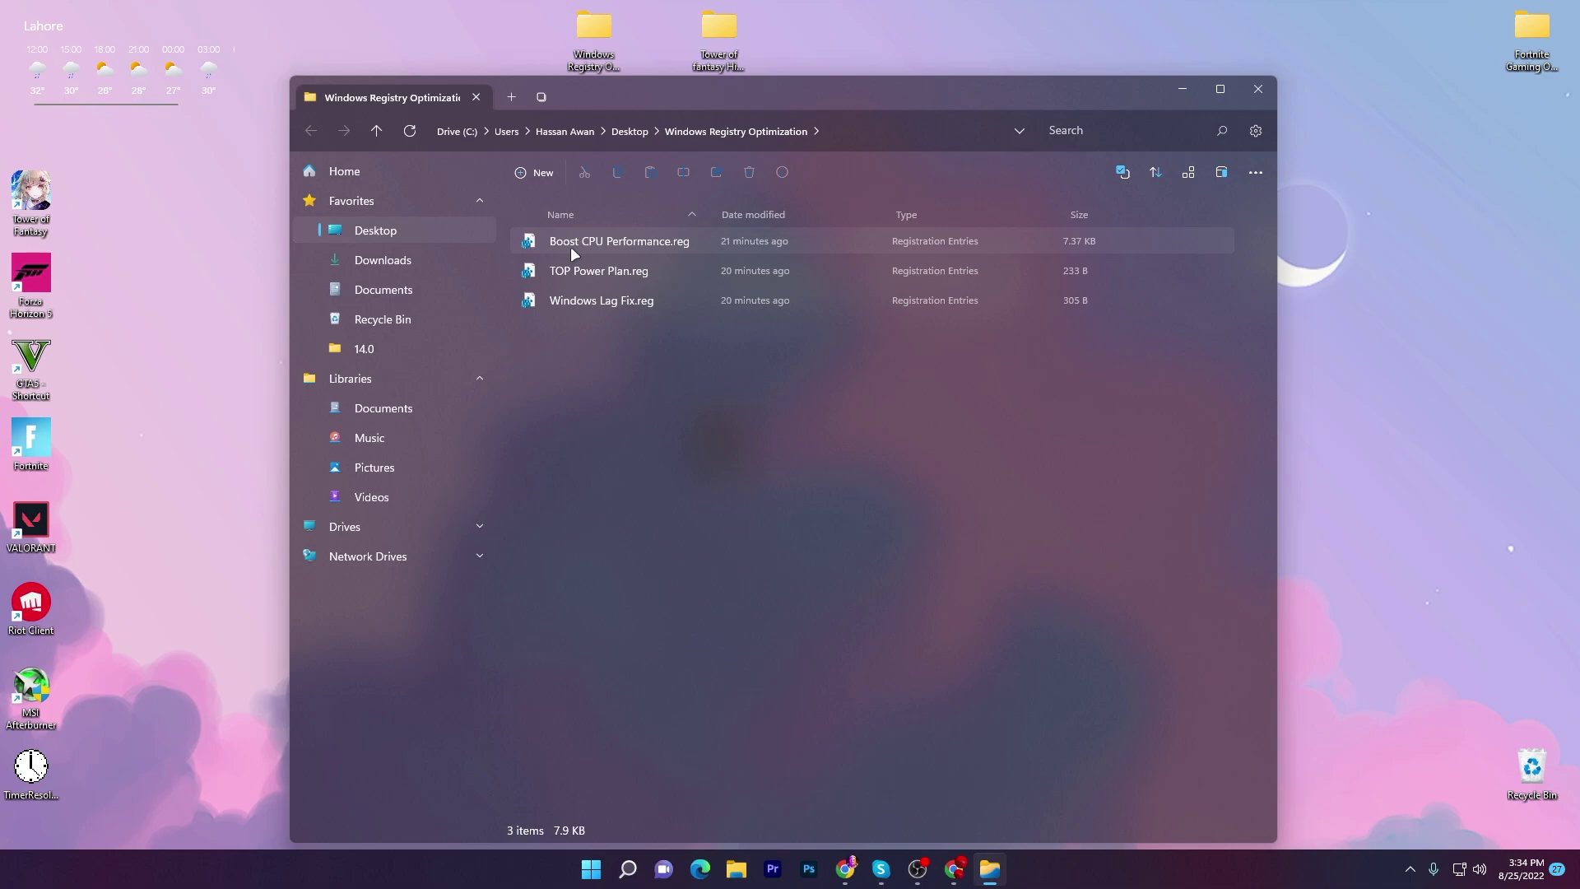
double_click(572, 247)
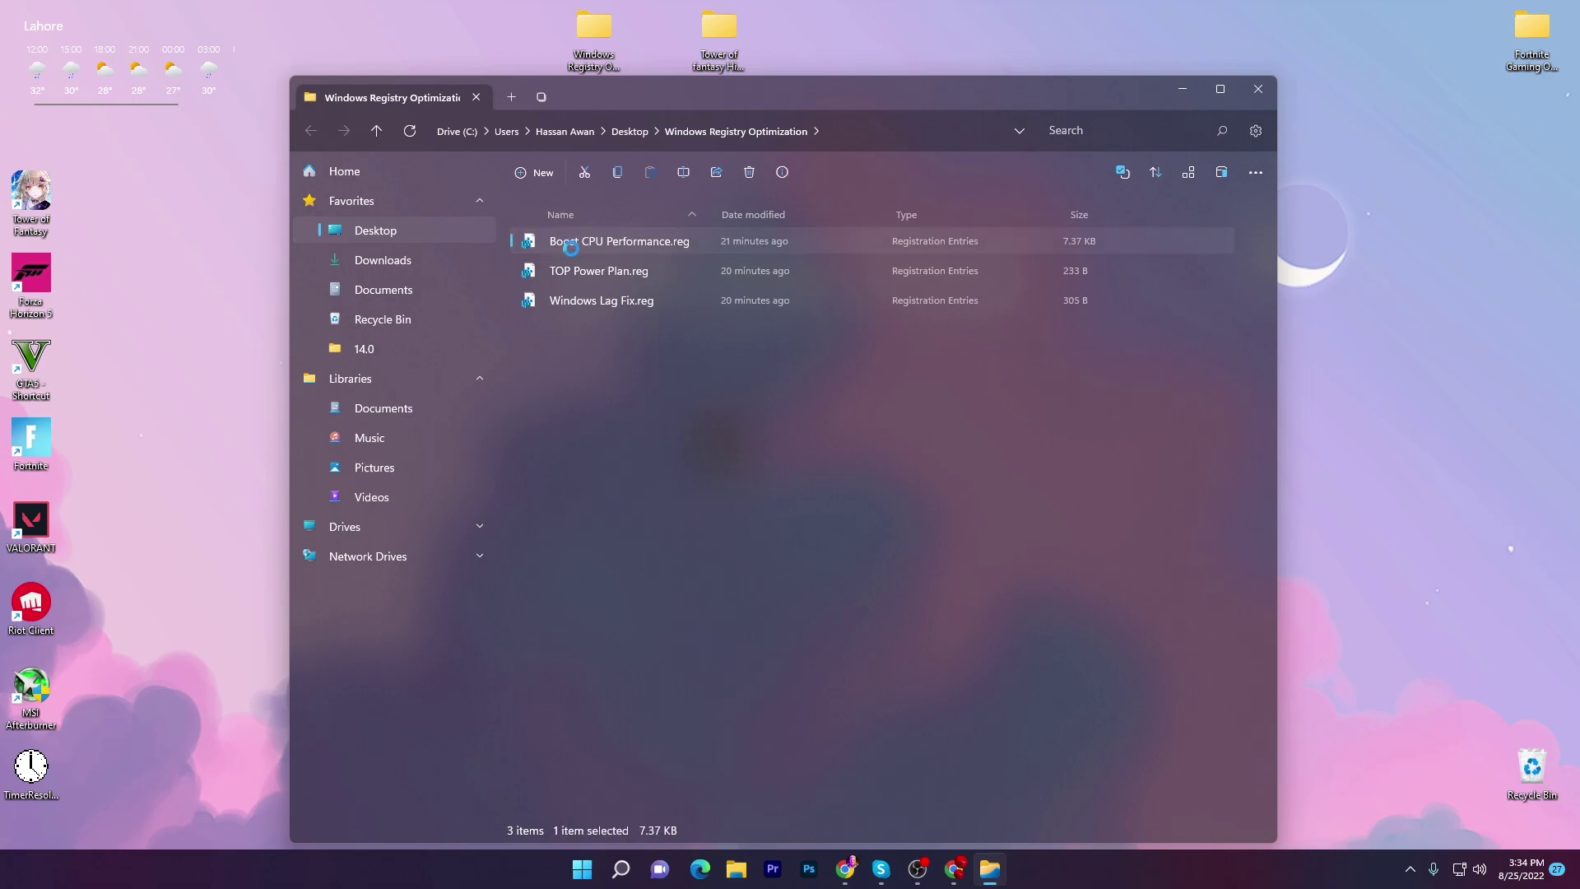
click(725, 548)
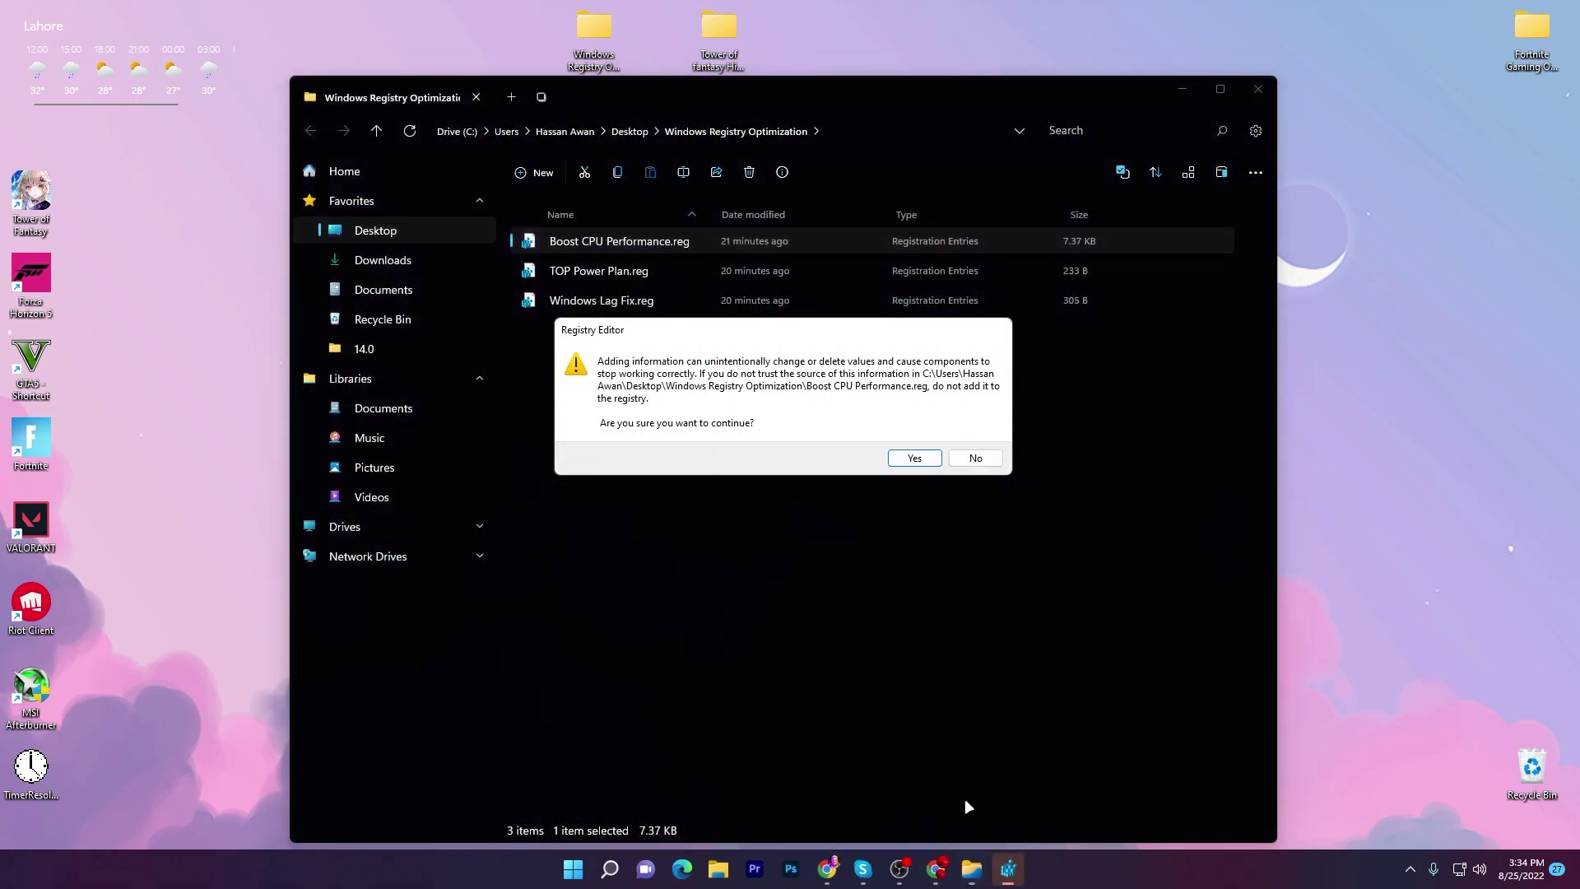
click(914, 458)
click(971, 429)
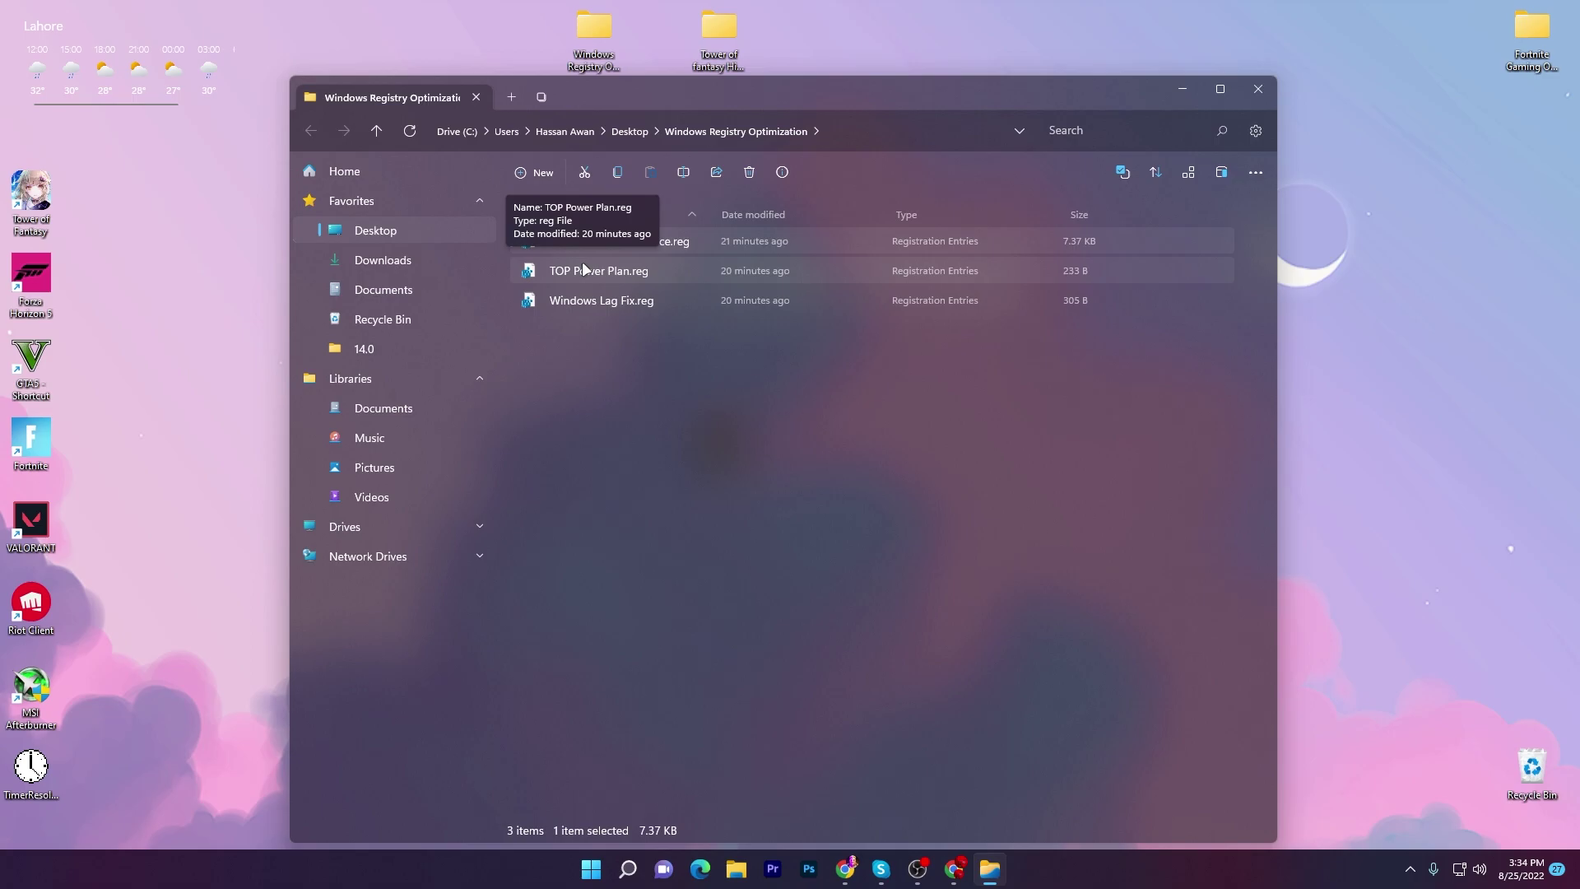
Step: Merge TOP Power Plan.reg into the registry, moving the folder window away from the confirmation dialog
double_click(582, 264)
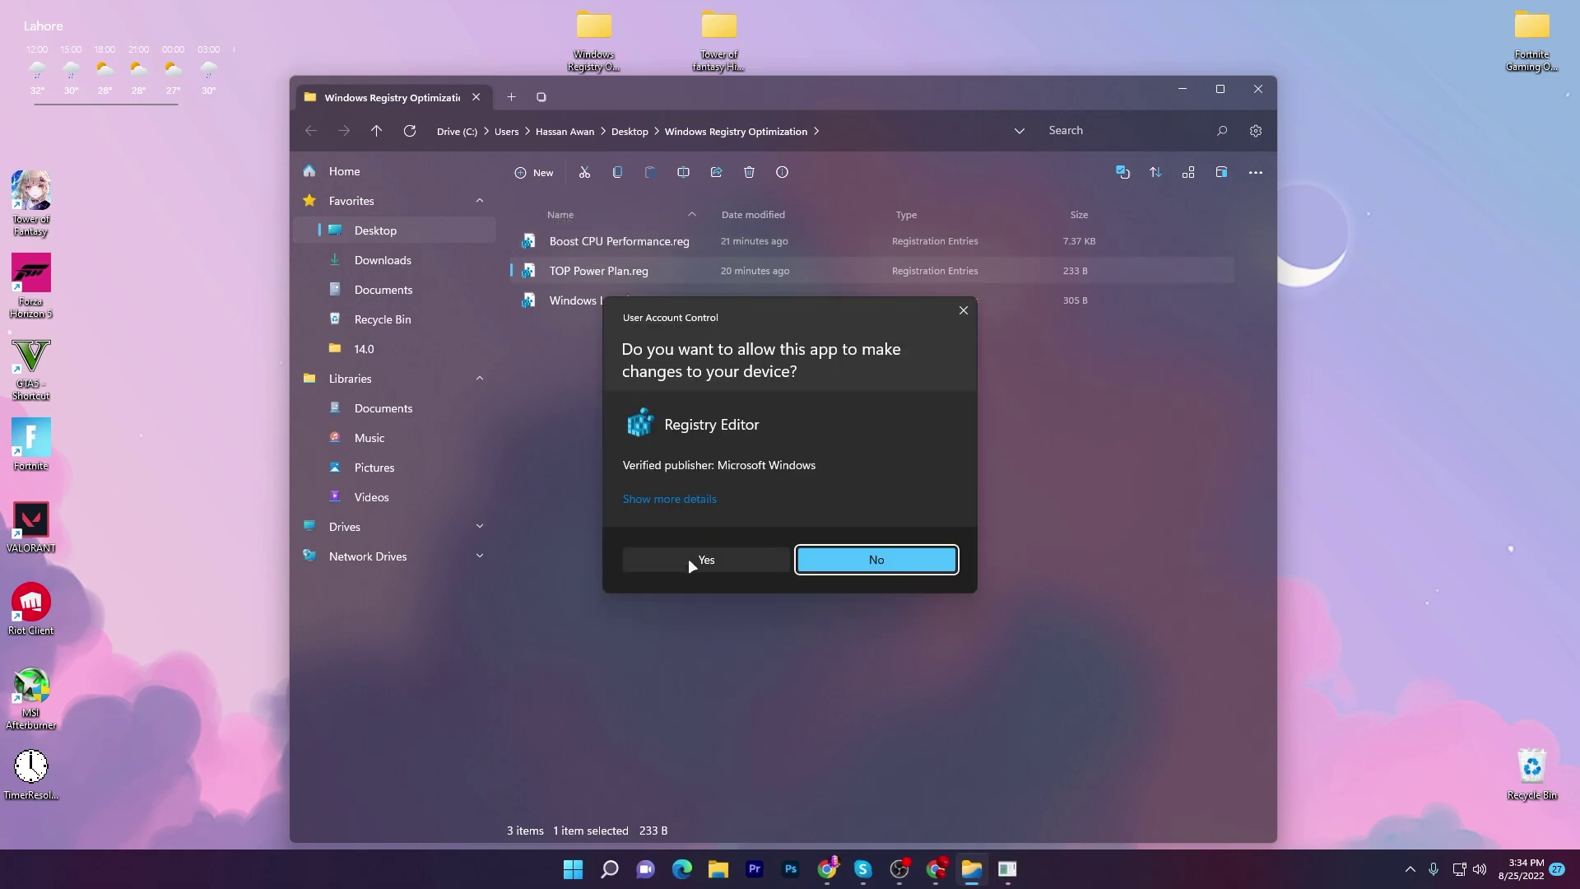
click(688, 558)
drag(967, 85, 650, 104)
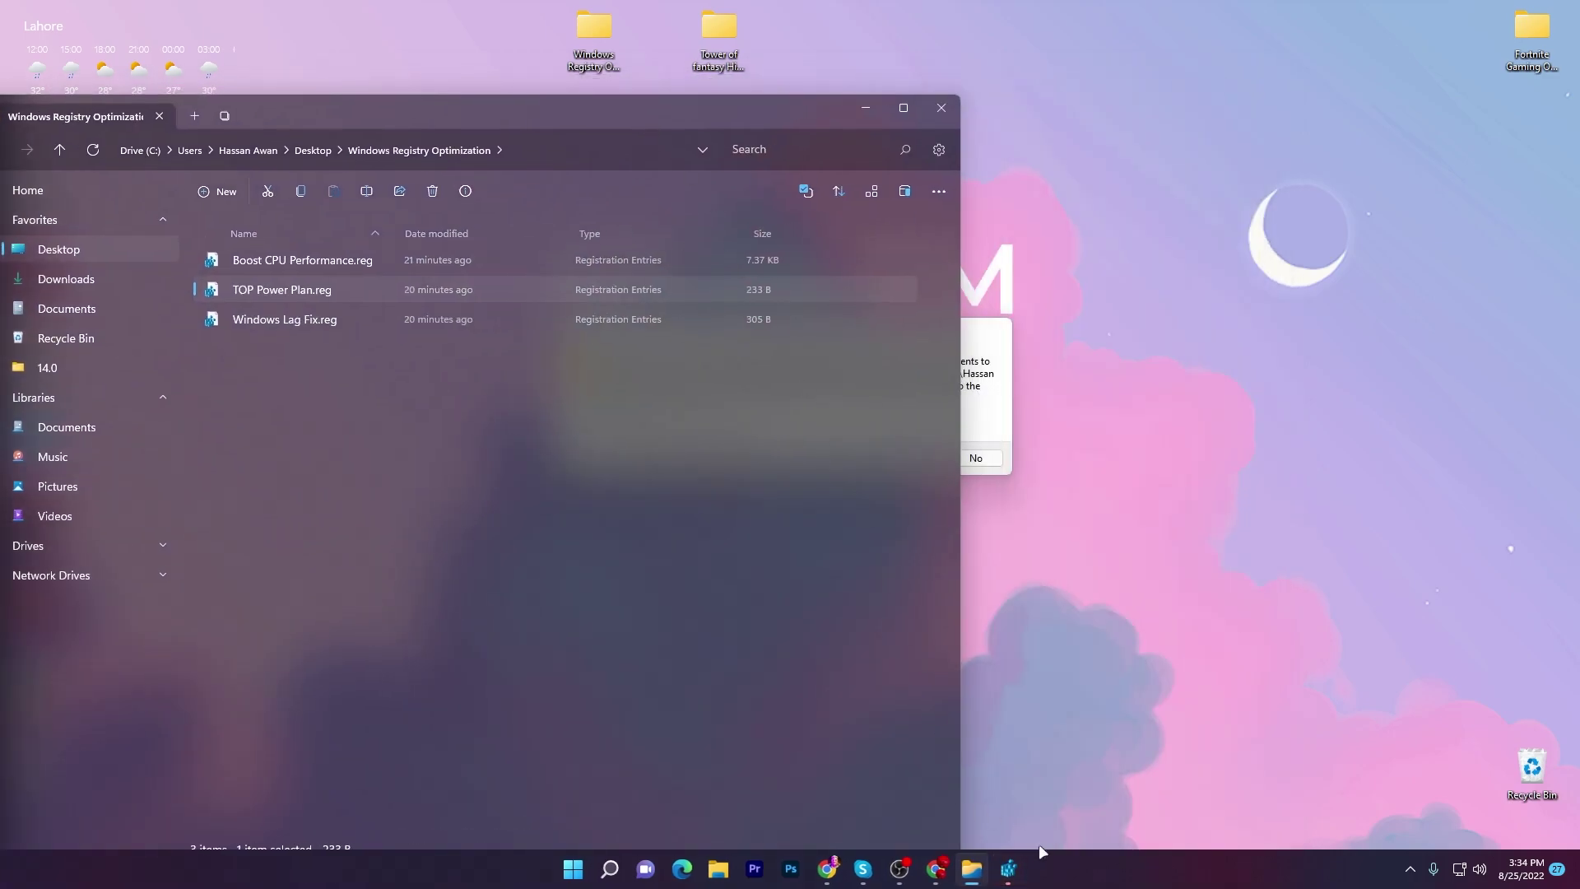
click(1007, 868)
click(913, 457)
click(977, 430)
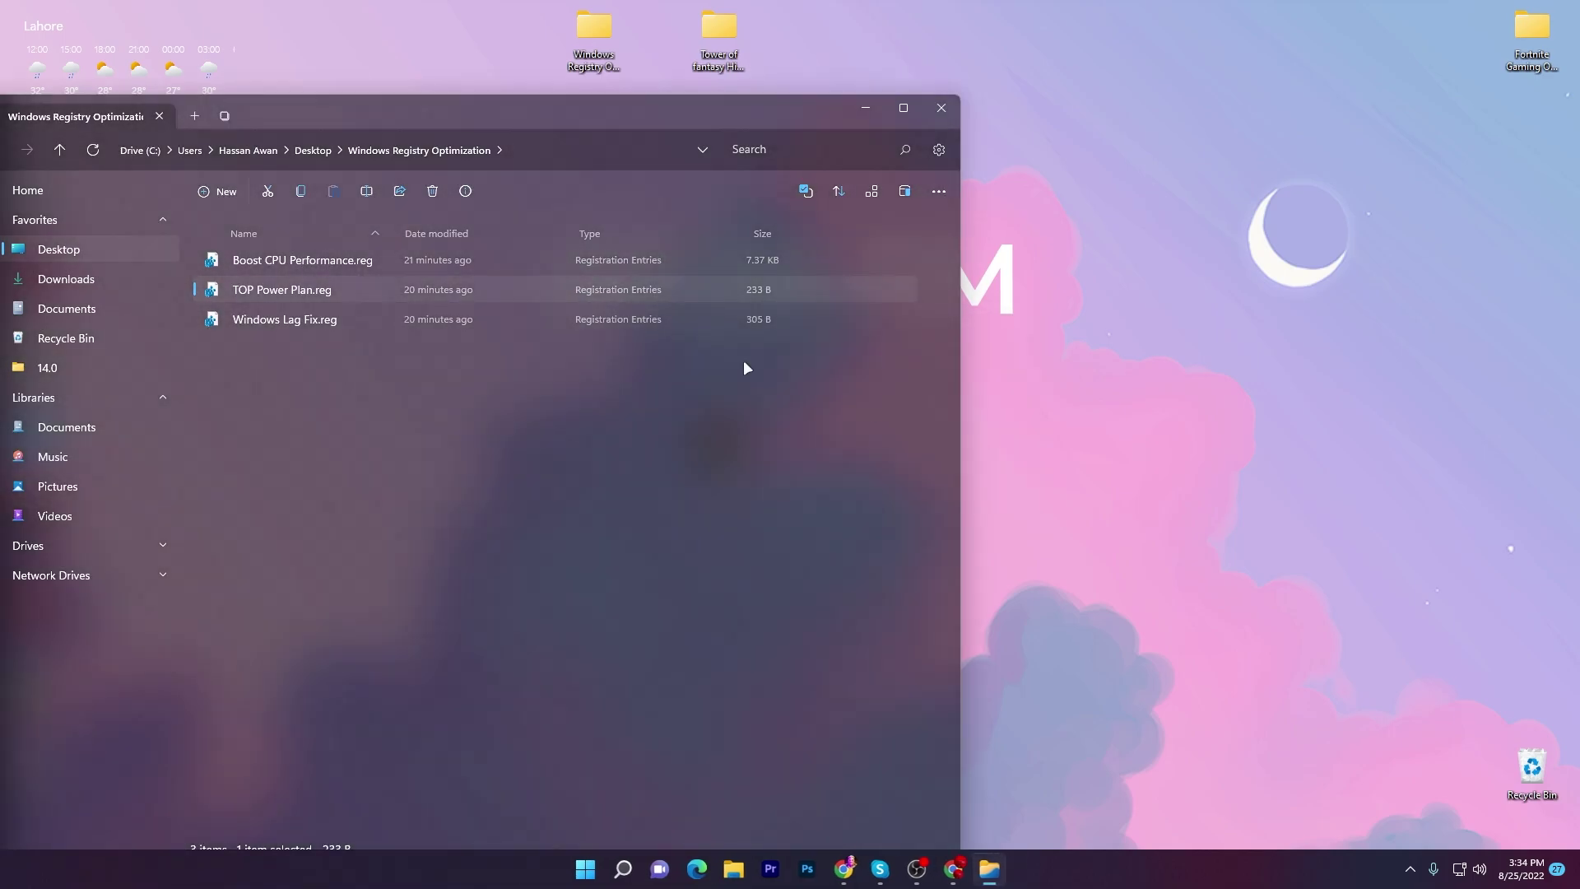
Step: Merge Windows Lag Fix.reg into the registry, confirm the dialogs and close the Windows Registry Optimization folder
double_click(308, 318)
click(710, 565)
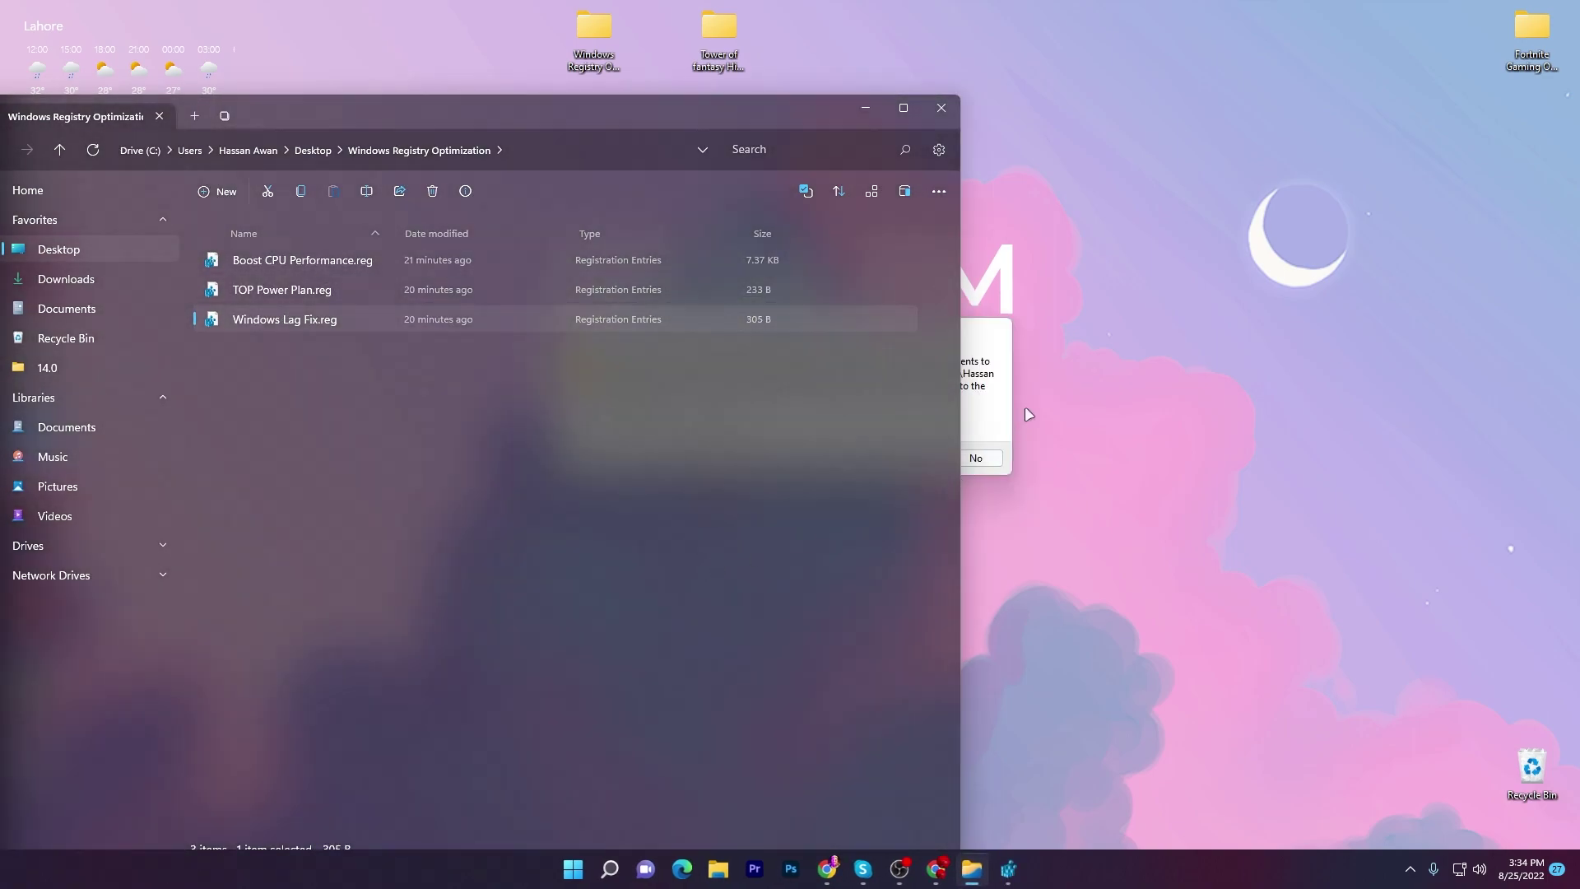
click(995, 403)
click(910, 458)
click(974, 434)
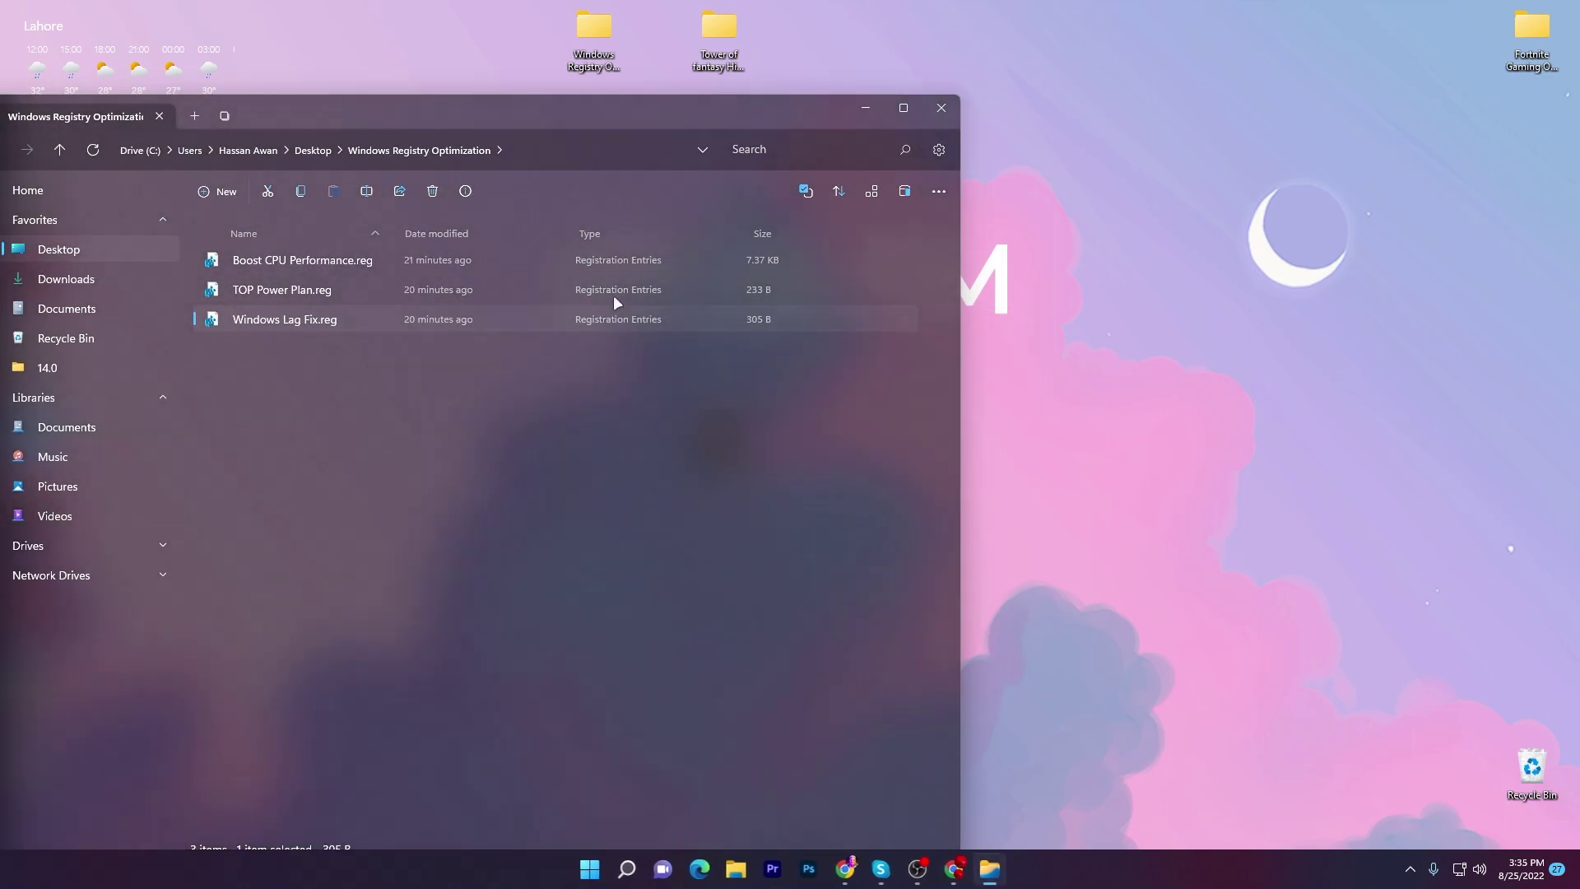
drag(525, 104, 758, 92)
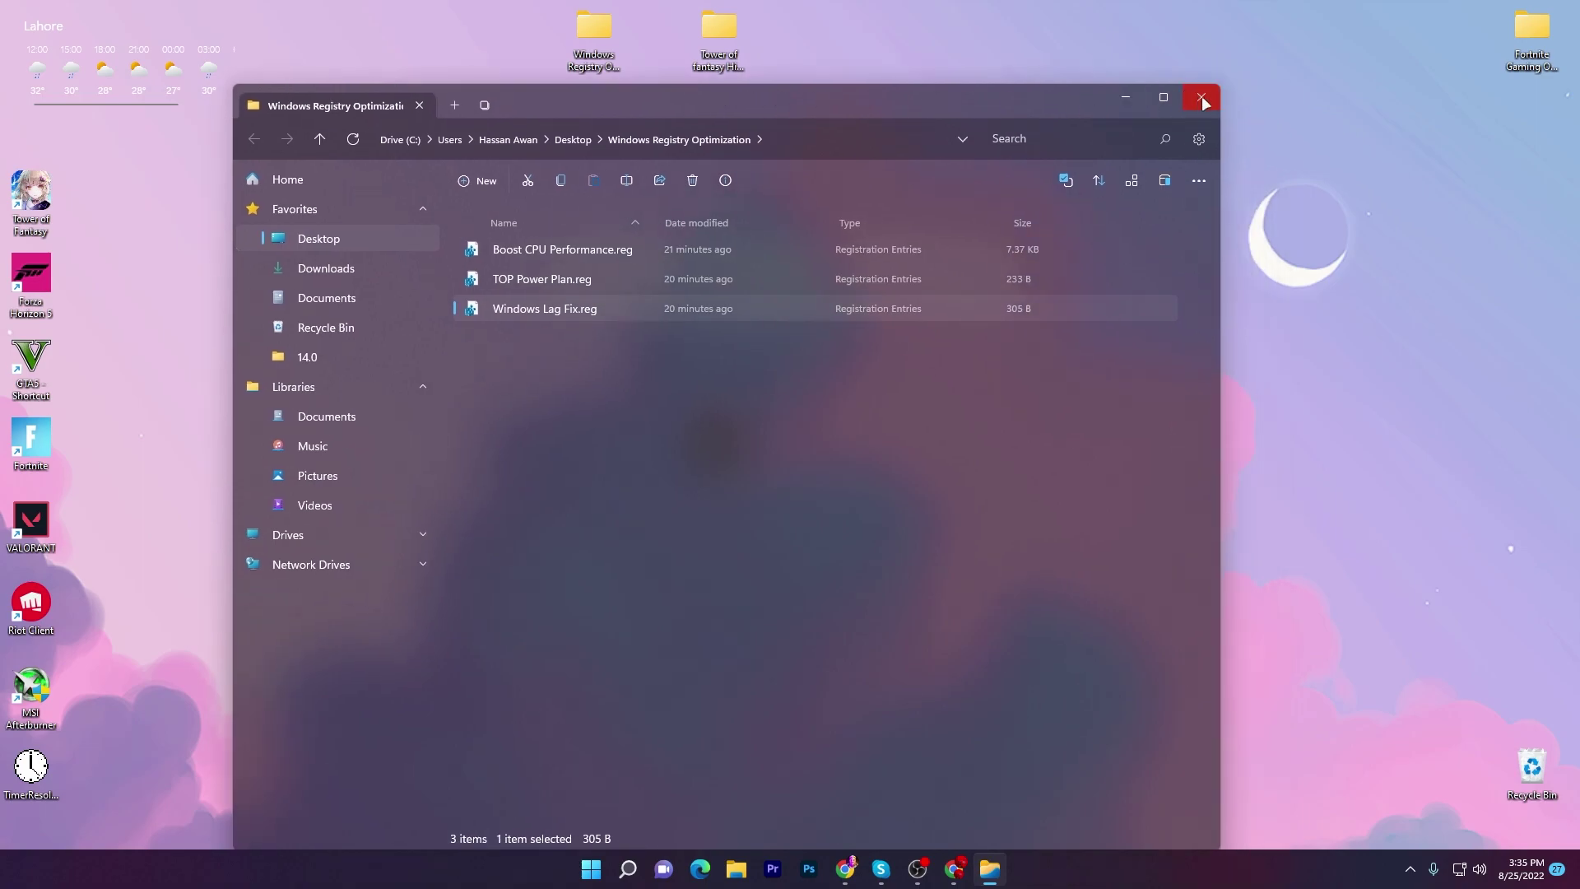
click(1201, 99)
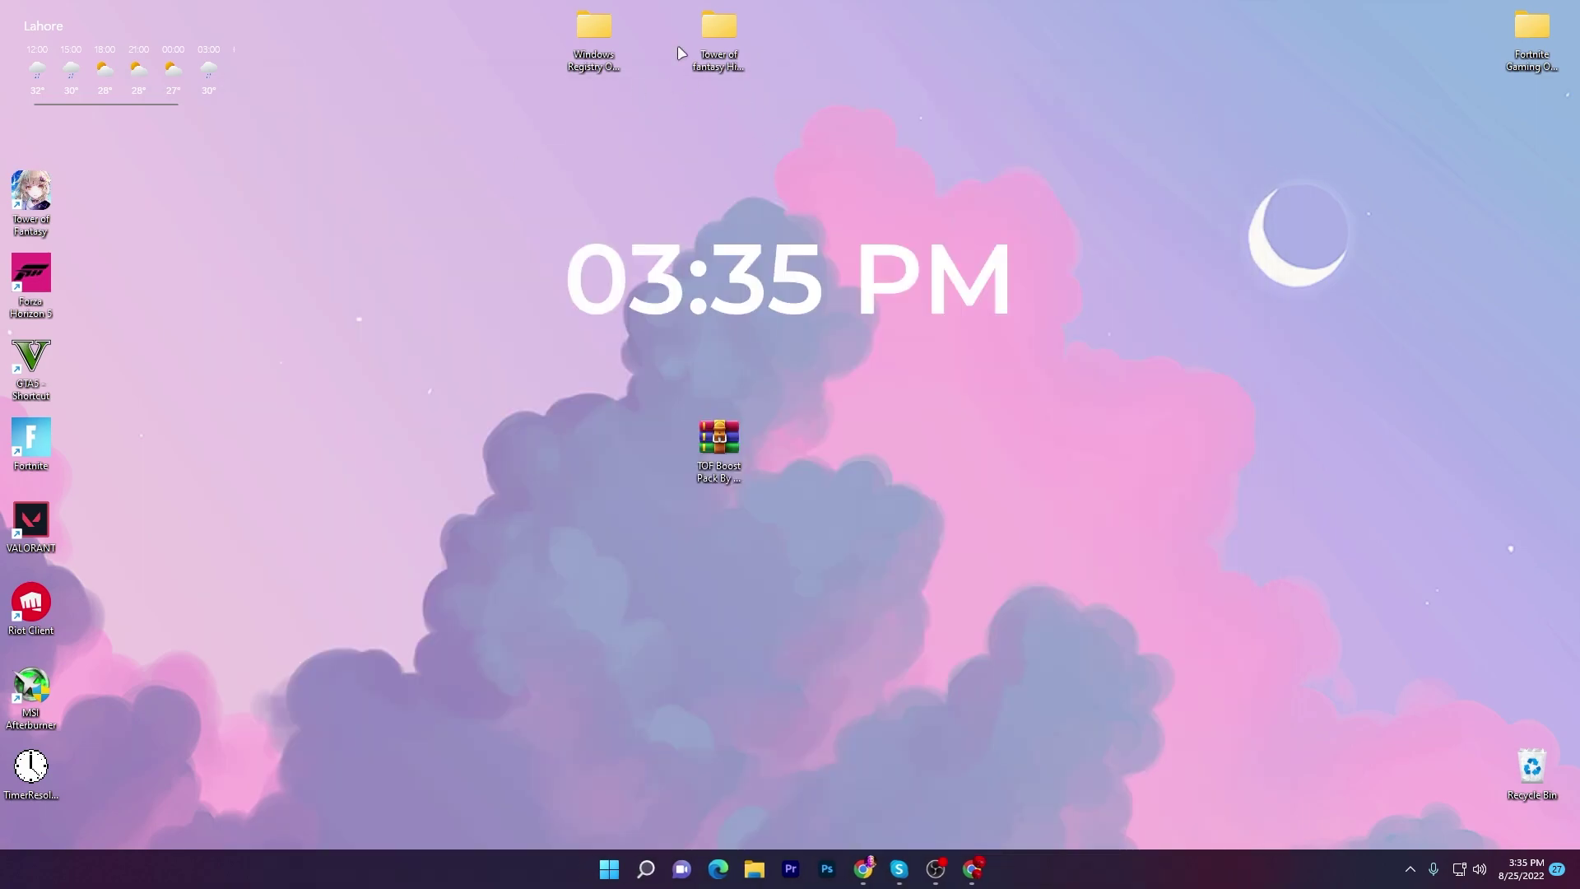
Step: Merge TOF Highest Priority File.reg from the Tower of fantasy High Priority desktop folder into the registry and close the folder
double_click(718, 47)
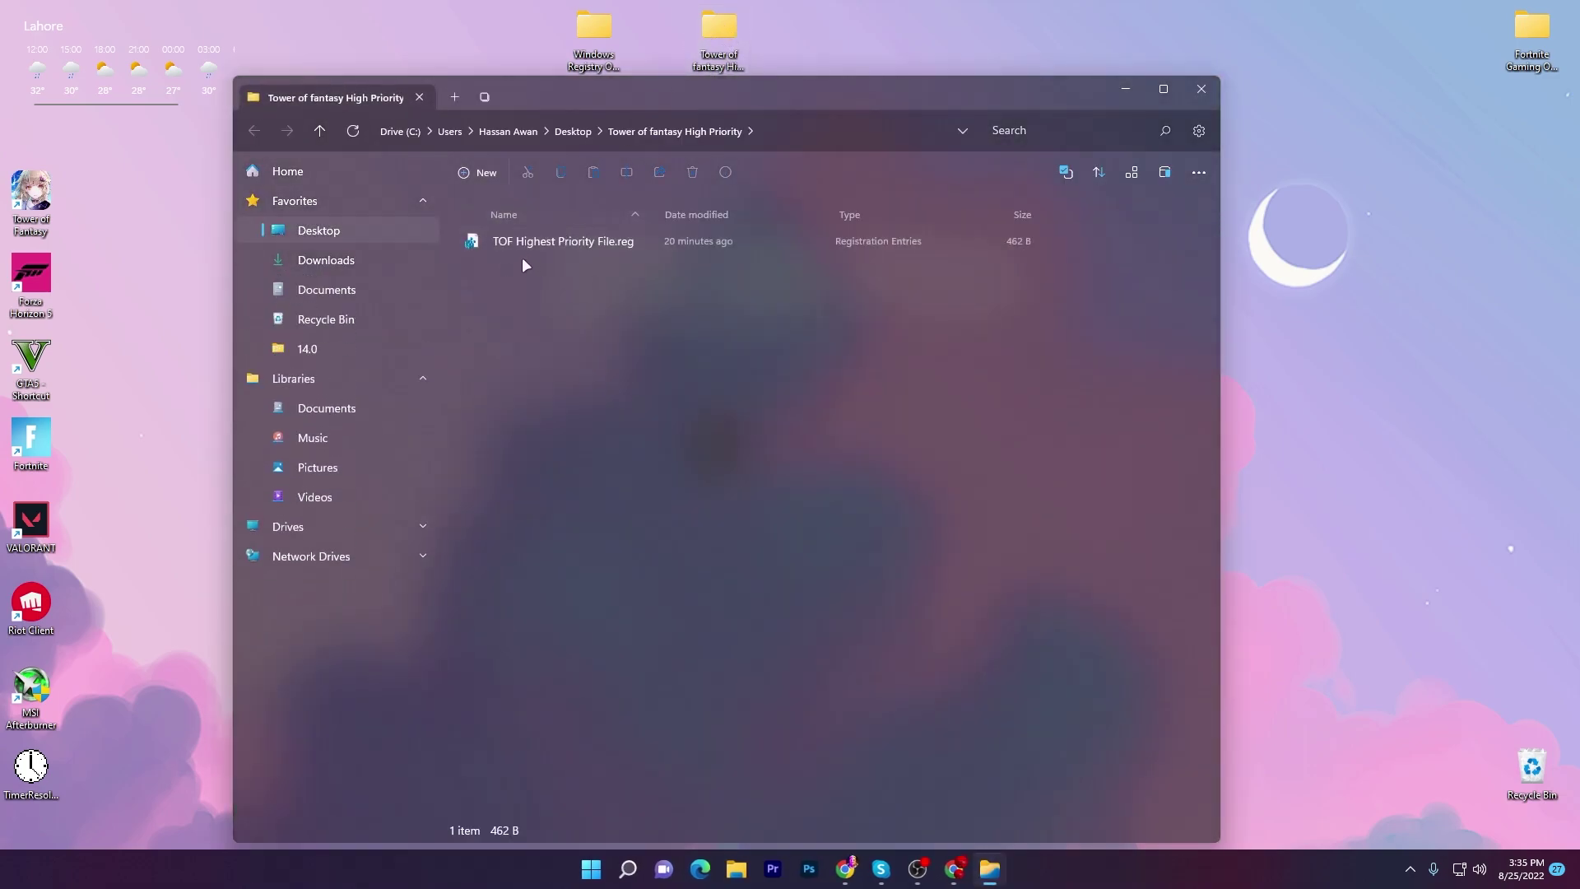
double_click(599, 241)
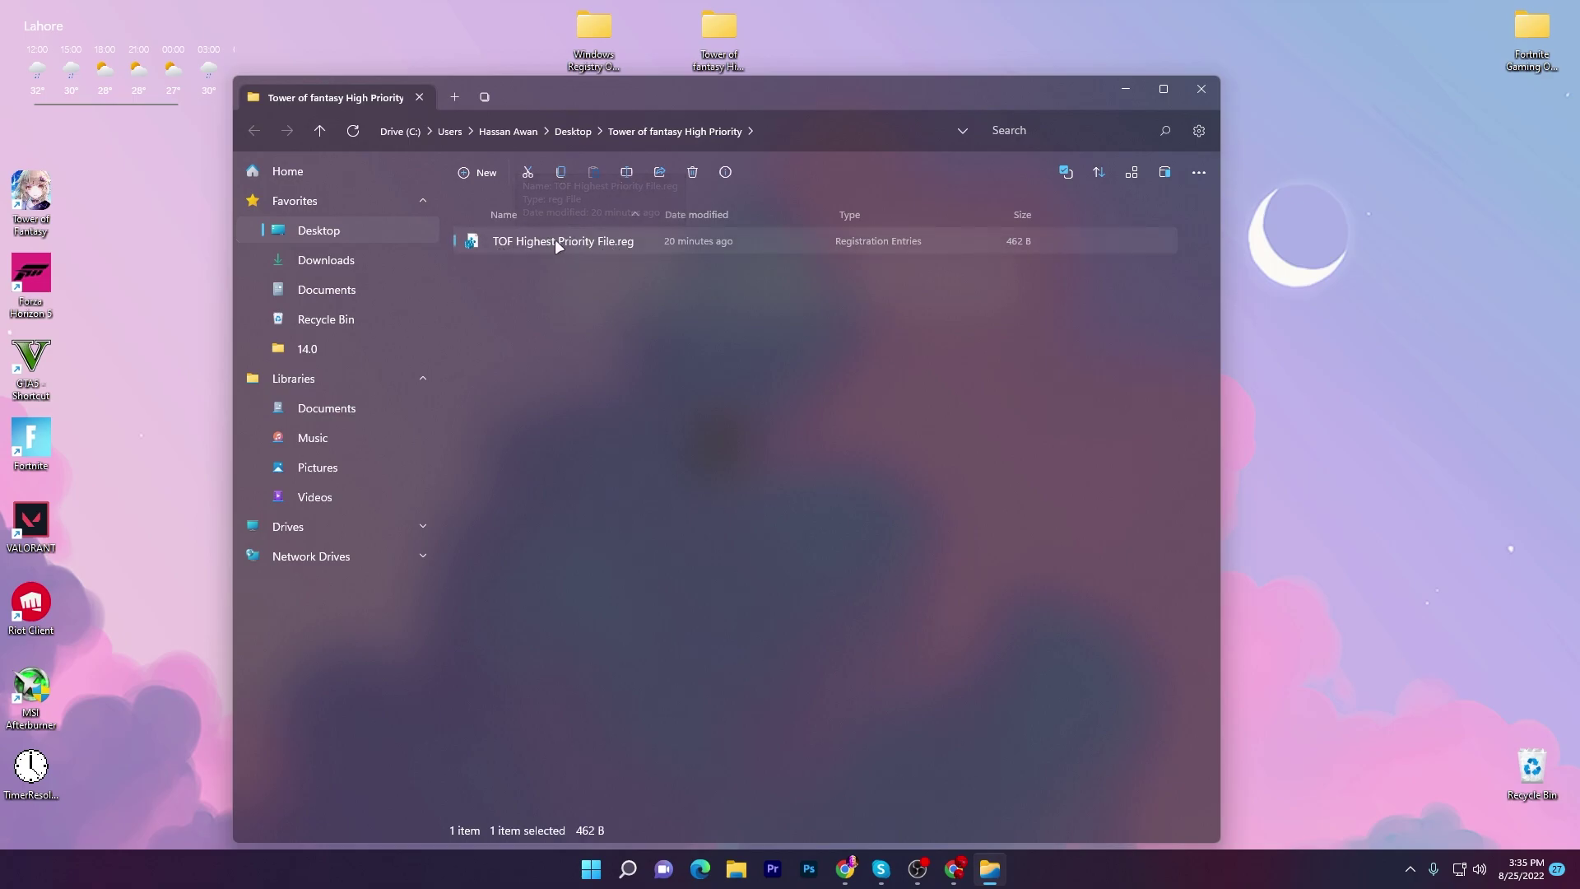
click(745, 553)
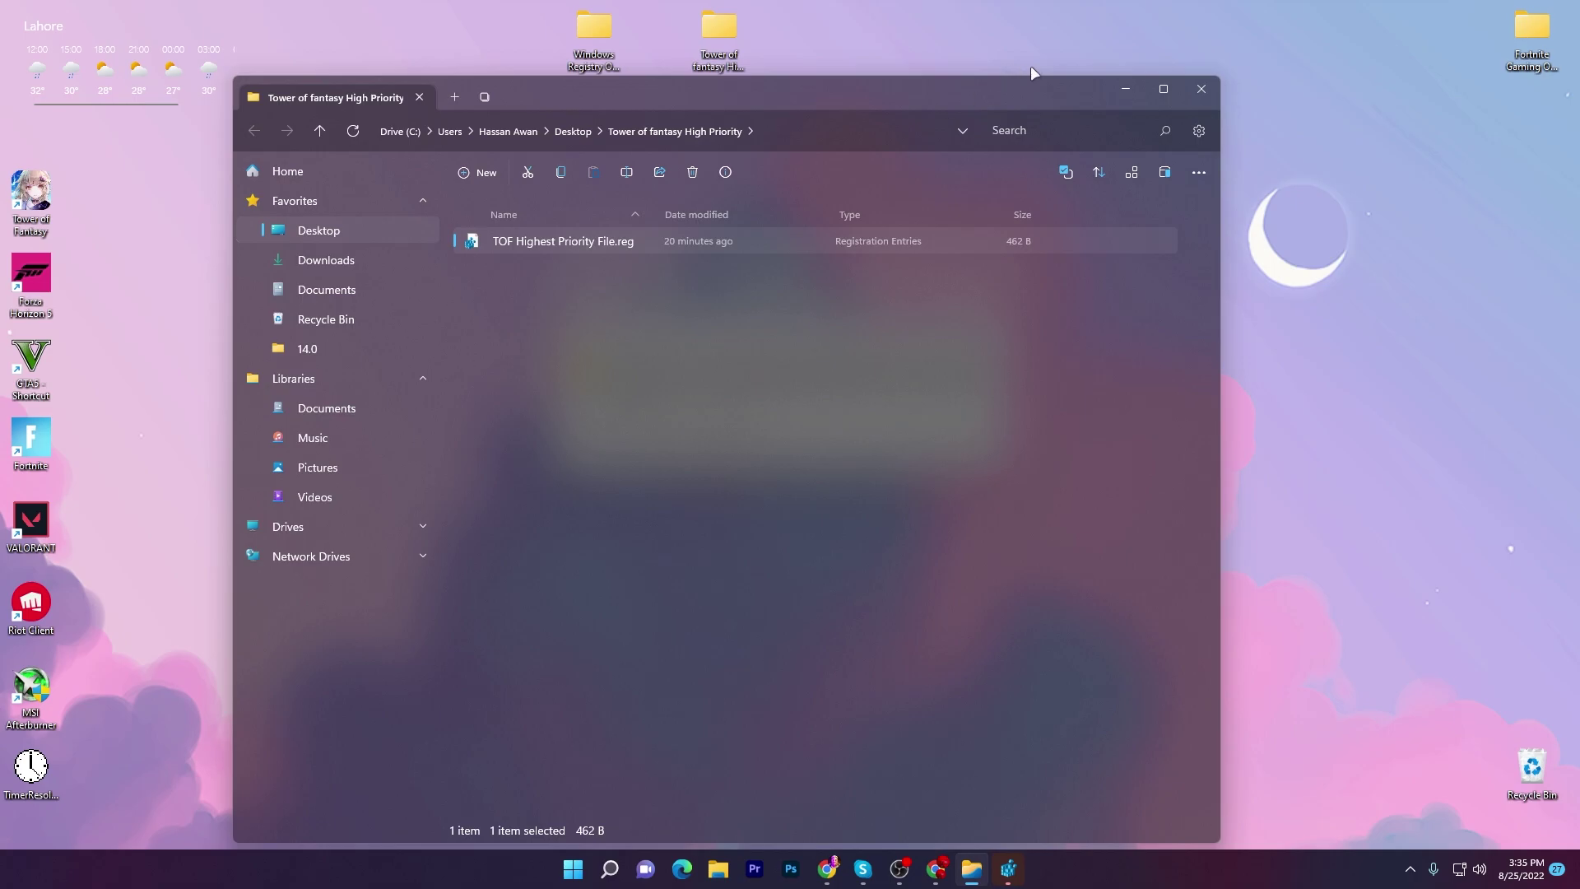
click(1202, 88)
click(911, 455)
click(975, 434)
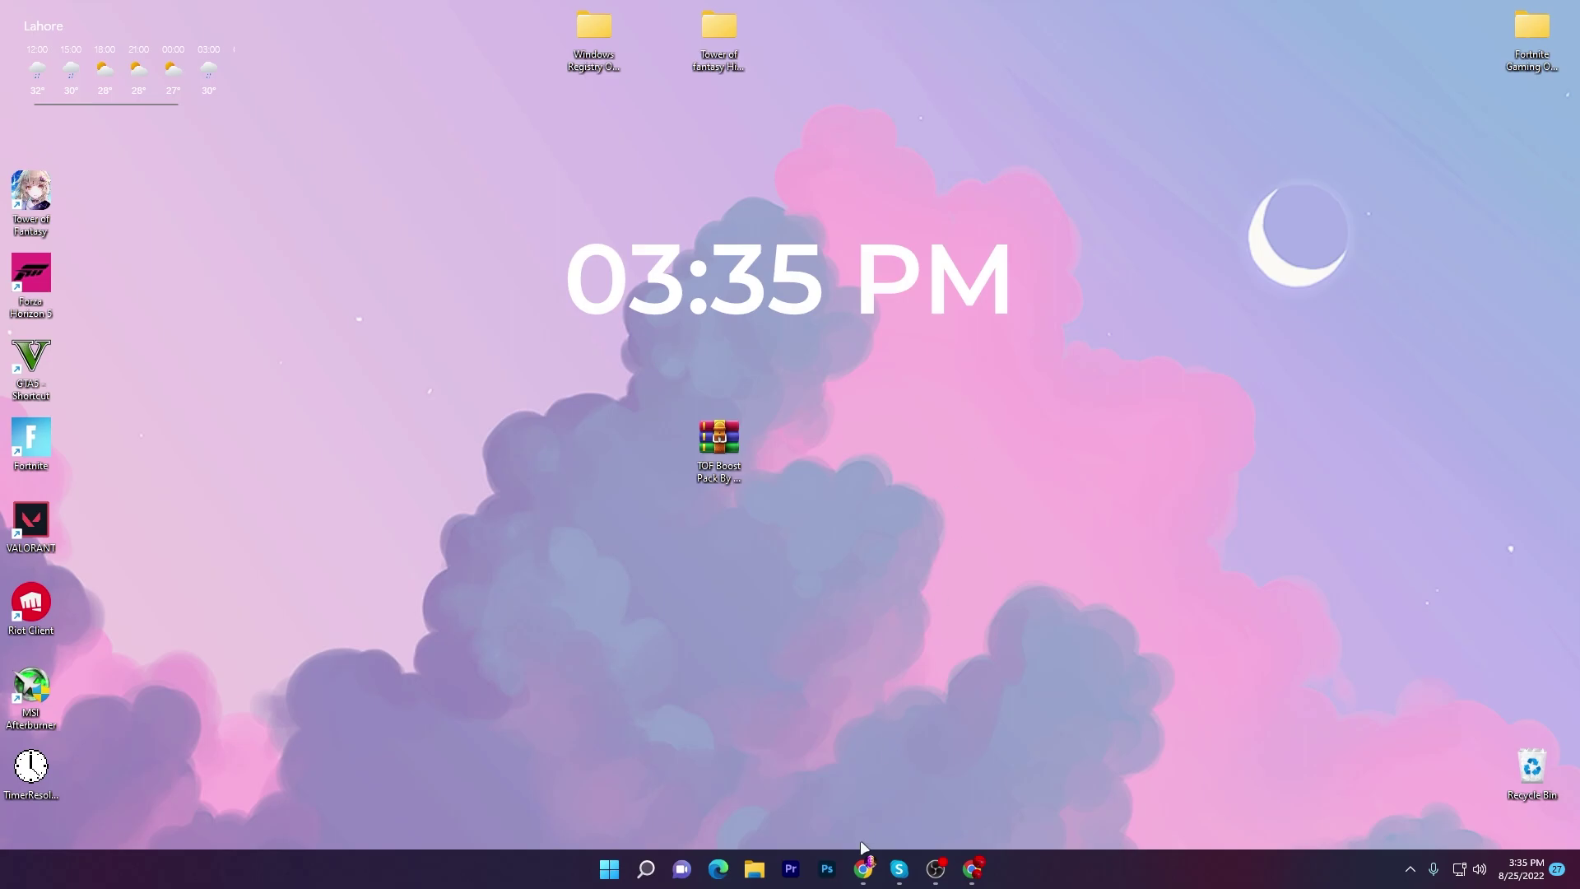
Step: Switch to the browser and search the Upto Packs site for "PARK CONTROL"
click(972, 868)
click(78, 10)
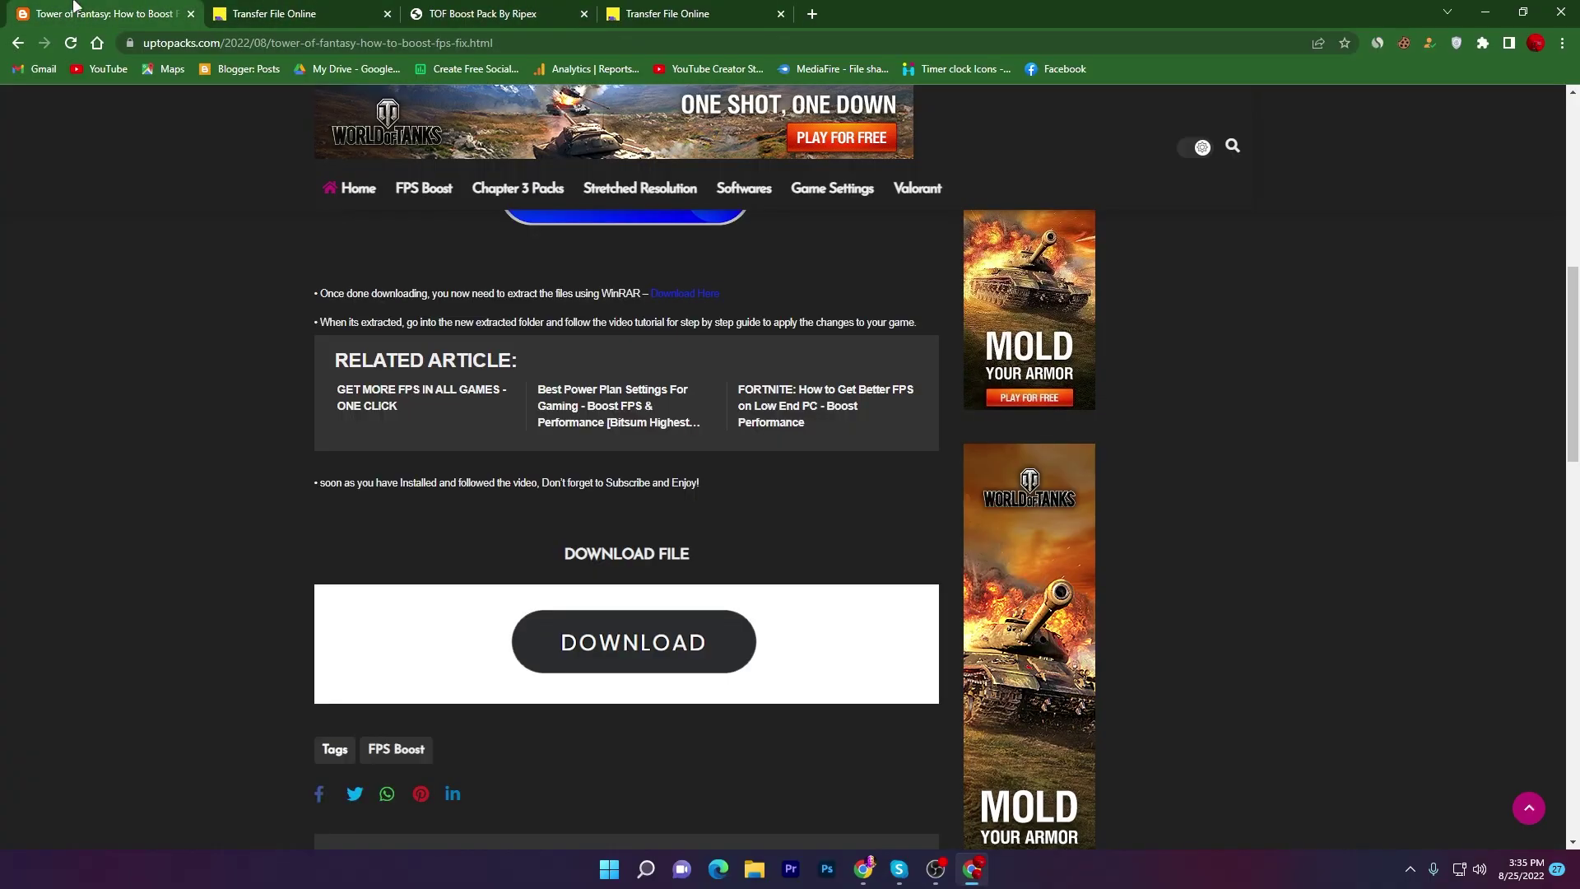
scroll(435, 219, up, 10)
click(543, 106)
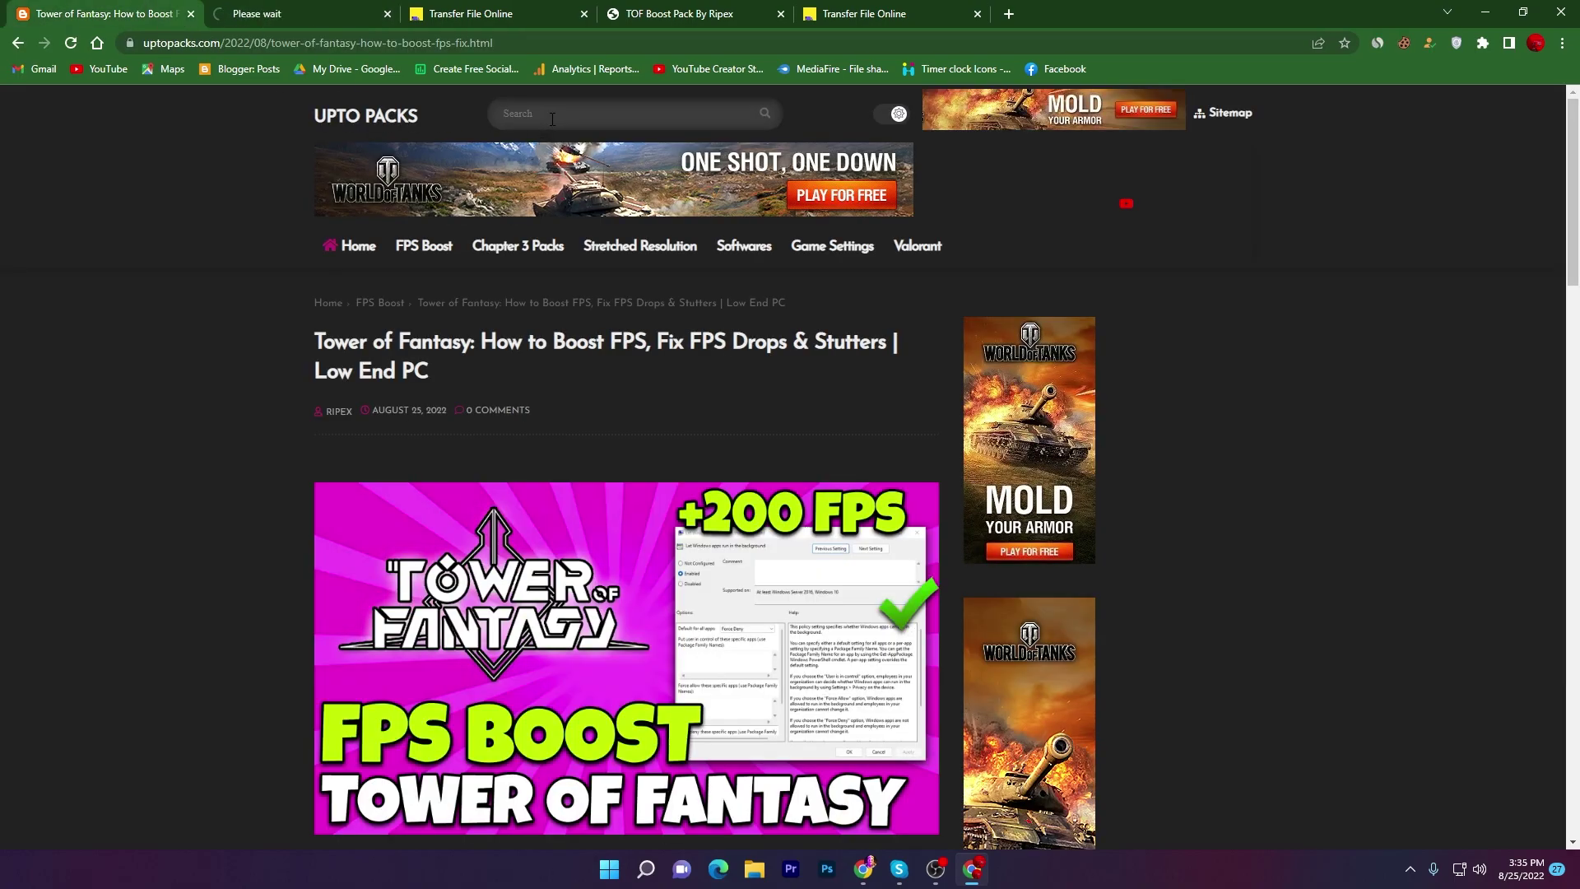
text(PARE CONTROL)
key(Return)
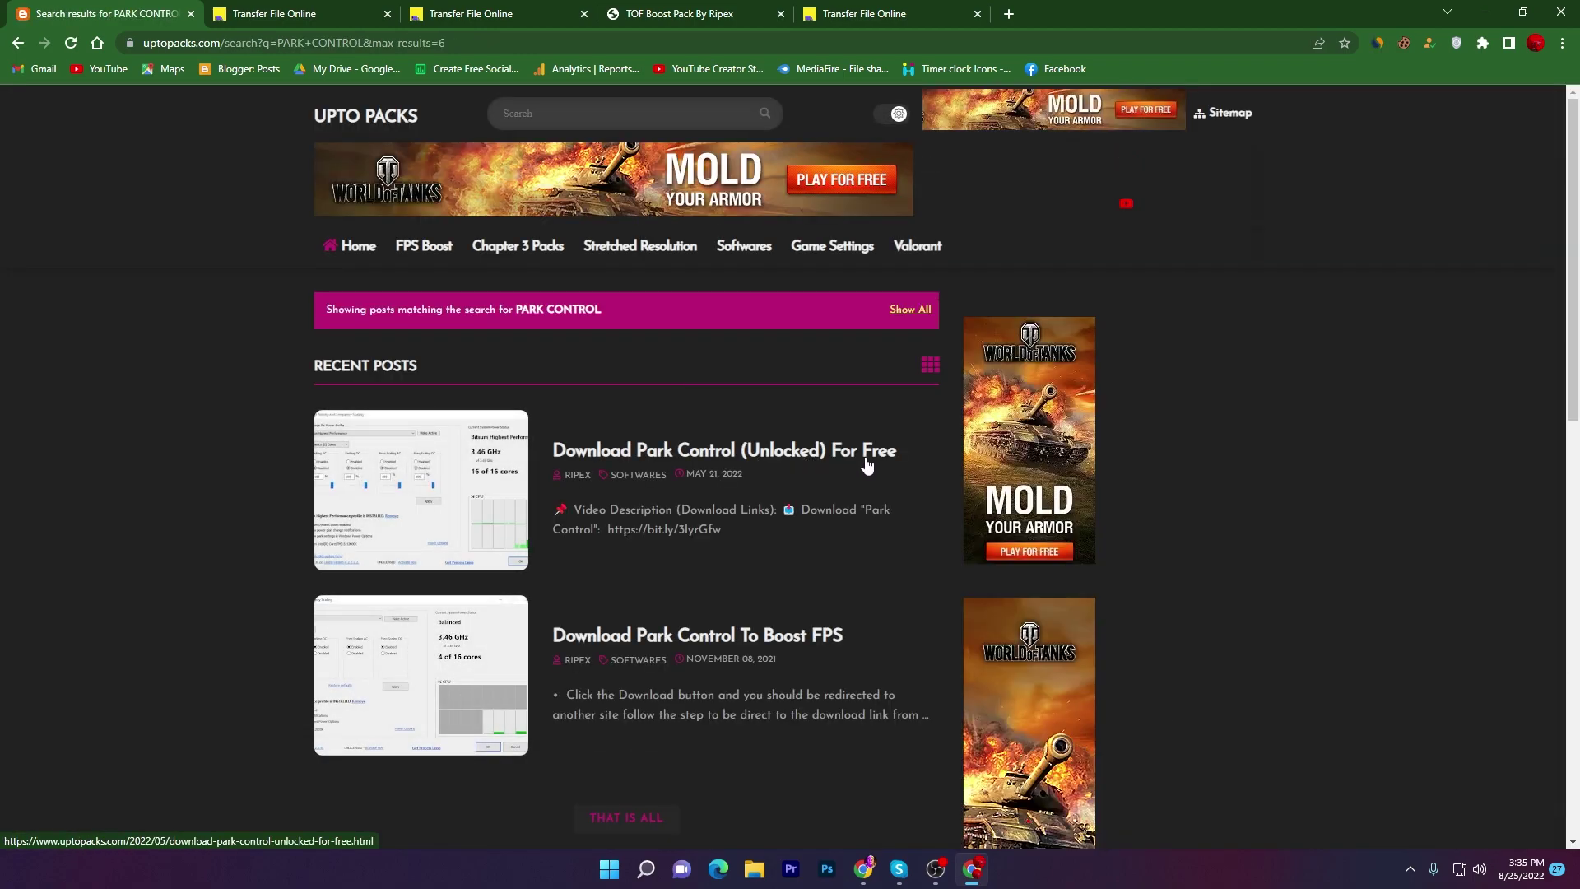
Step: Open the "Download Park Control (Unlocked) For Free" post and follow its download link to the Park Control page on Uptodown
click(454, 472)
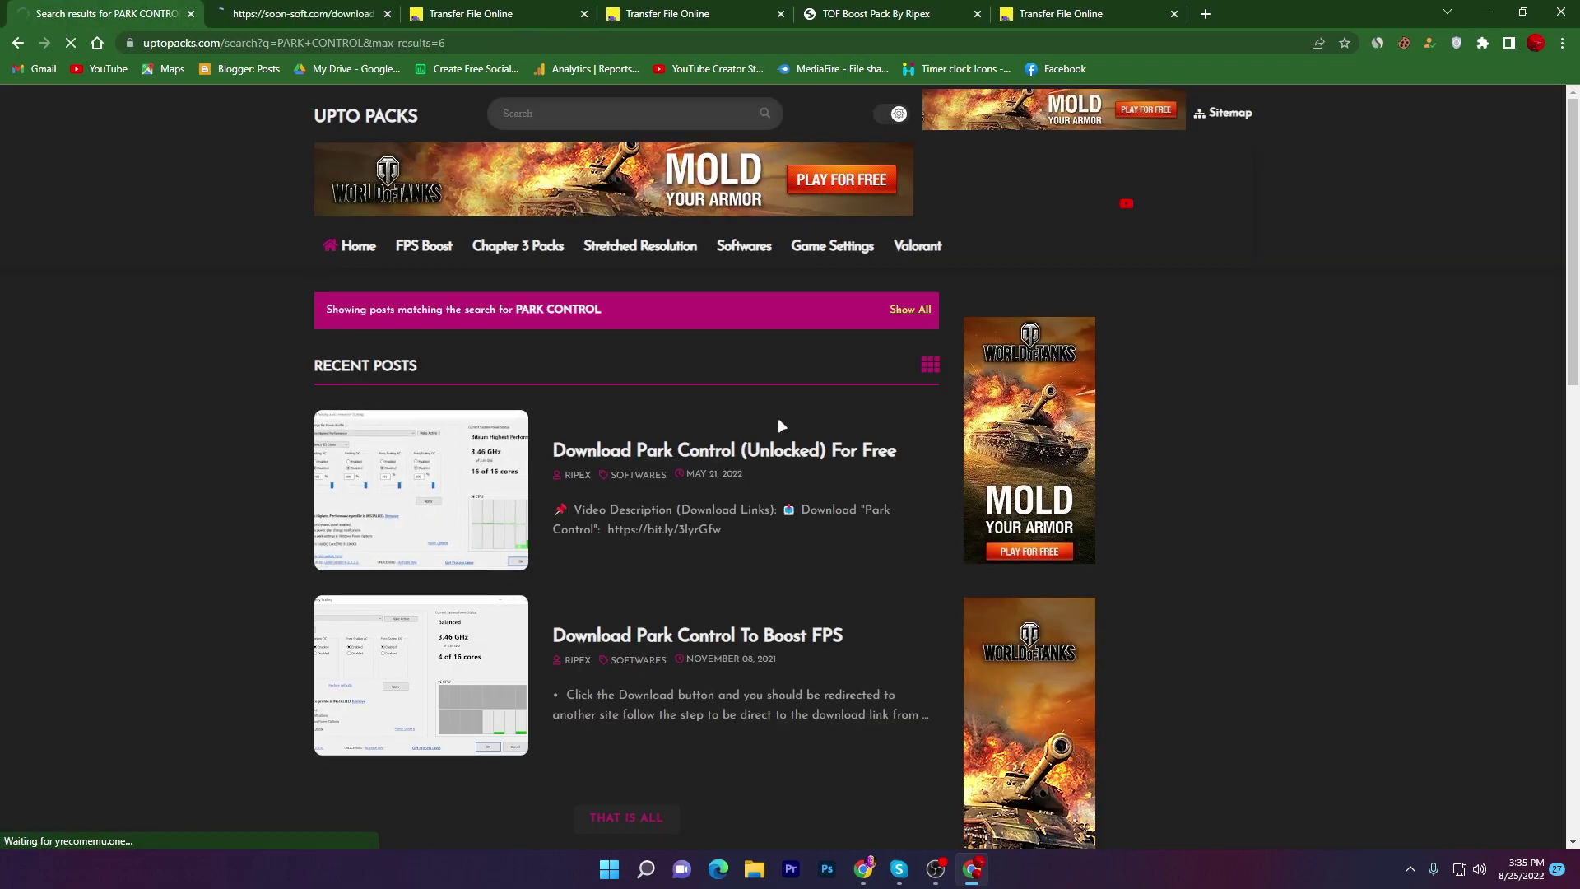
scroll(778, 425, down, 5)
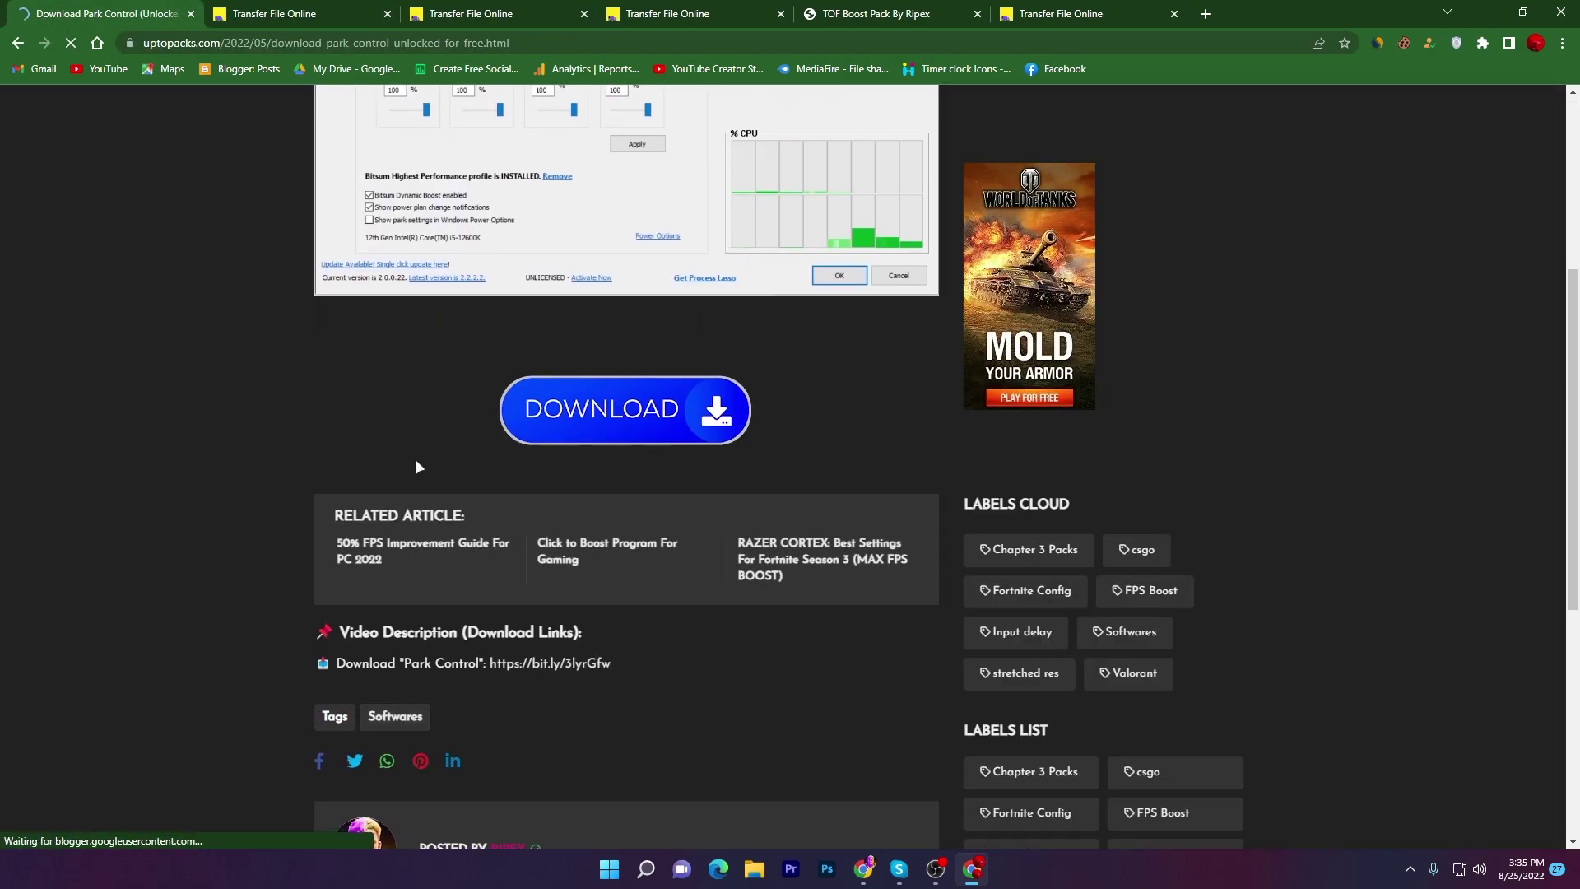
scroll(623, 520, down, 4)
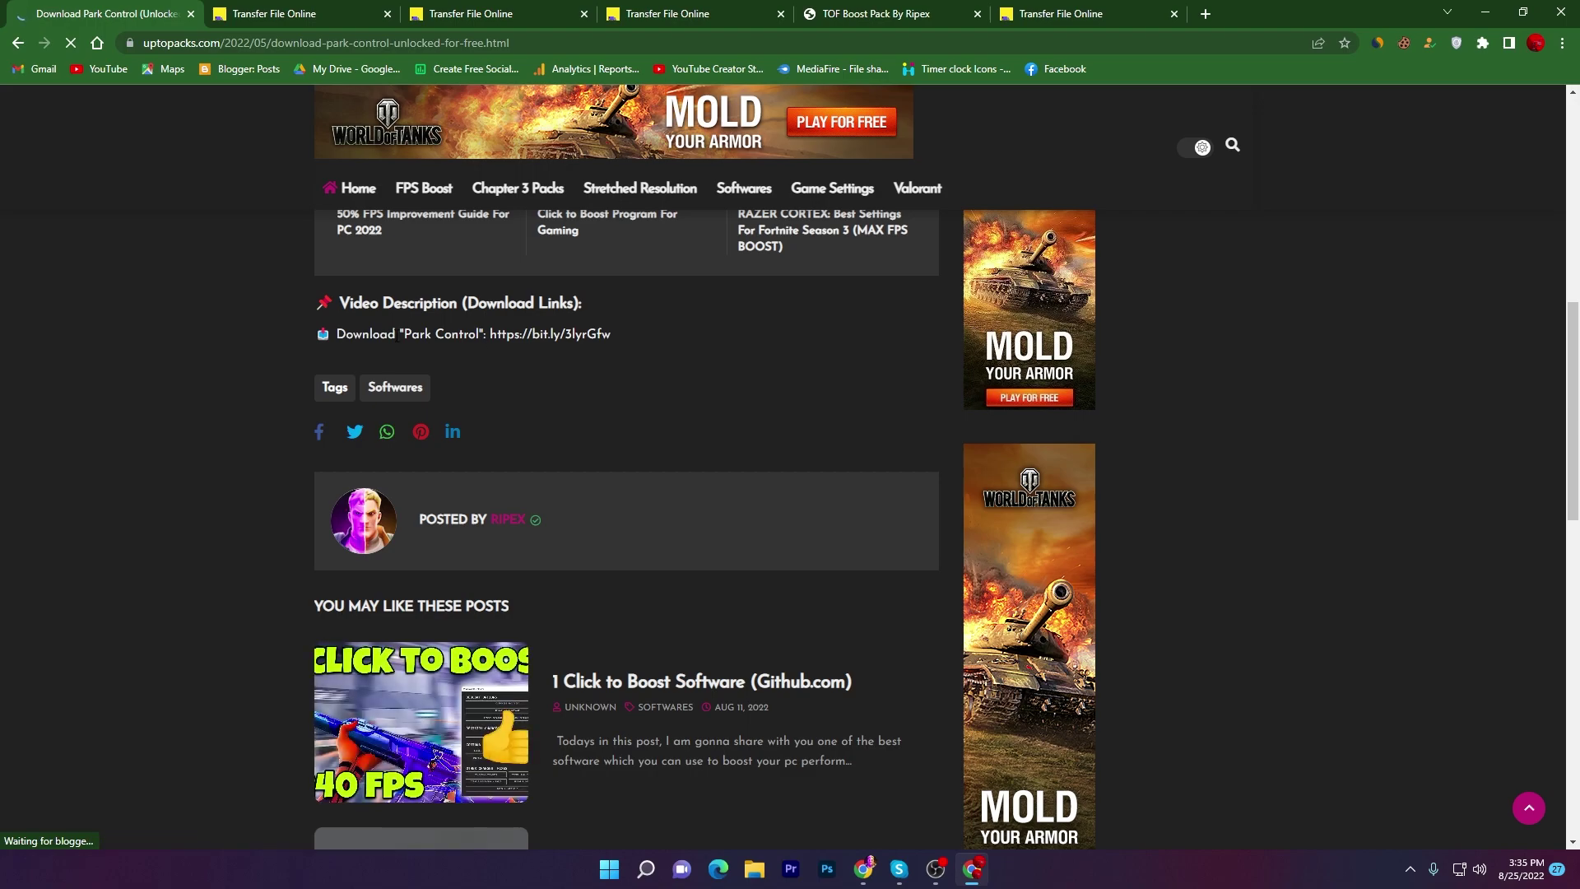
click(535, 334)
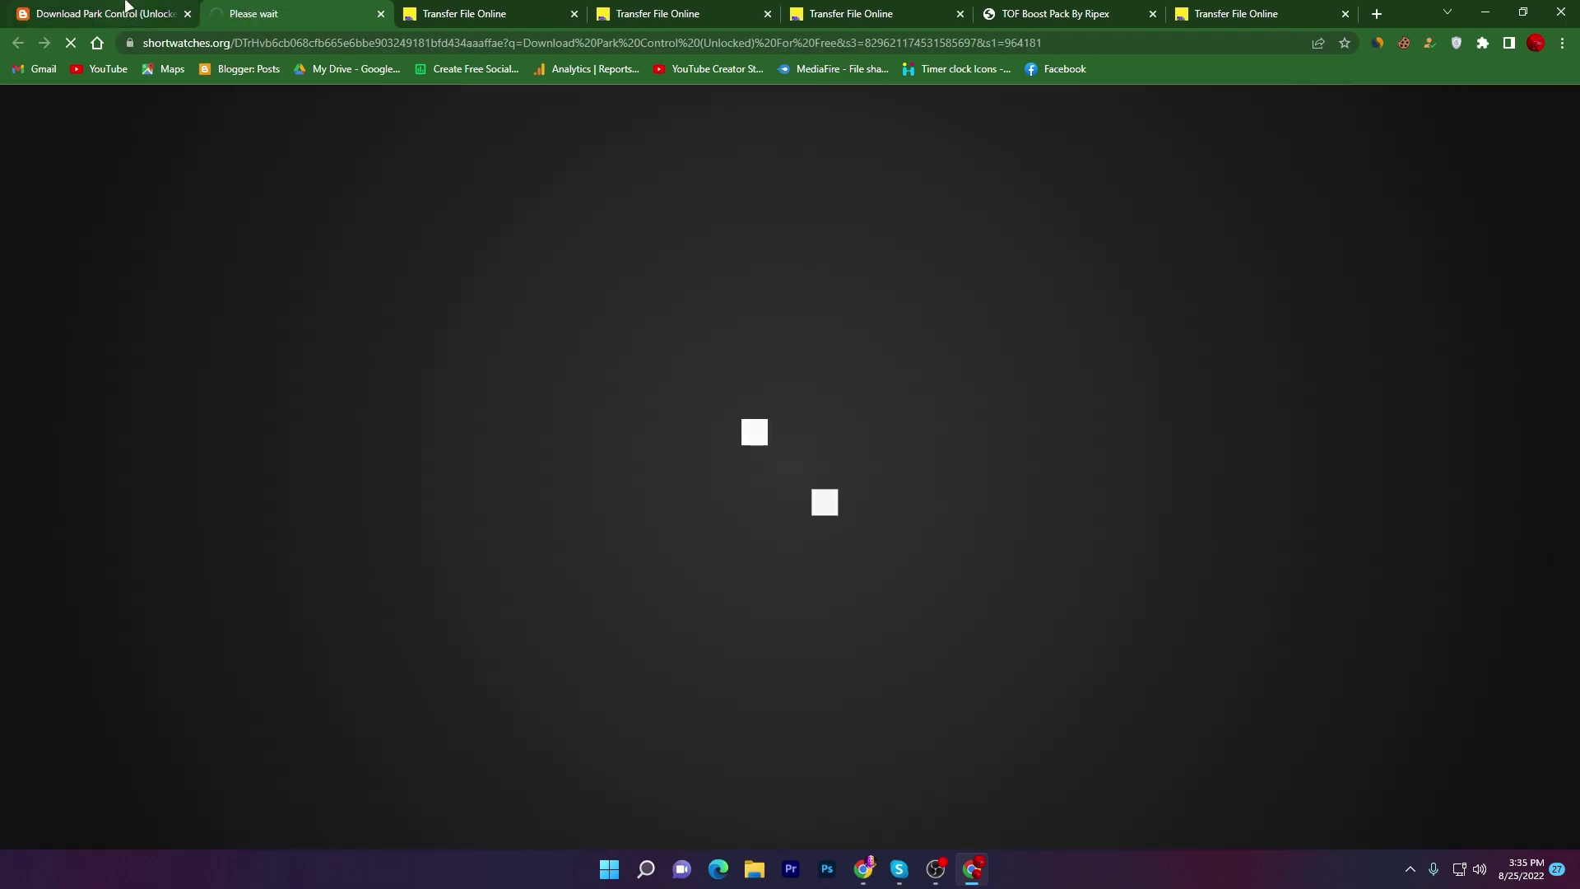
click(125, 15)
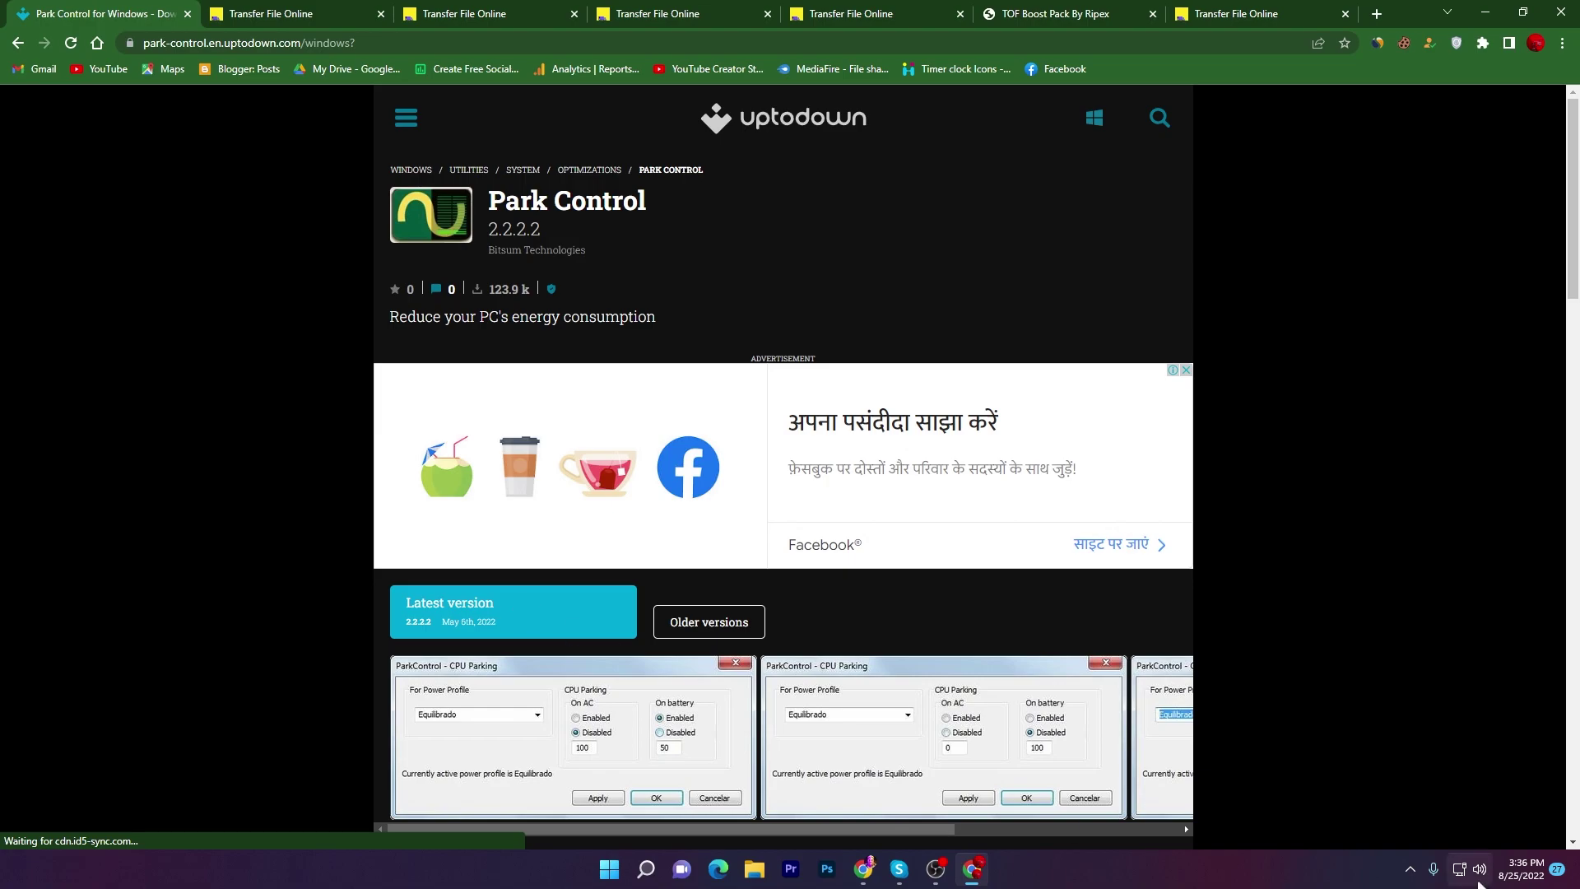
Step: Open the ParkControl window of the program running in the background and minimize the browser
click(1410, 869)
click(1361, 790)
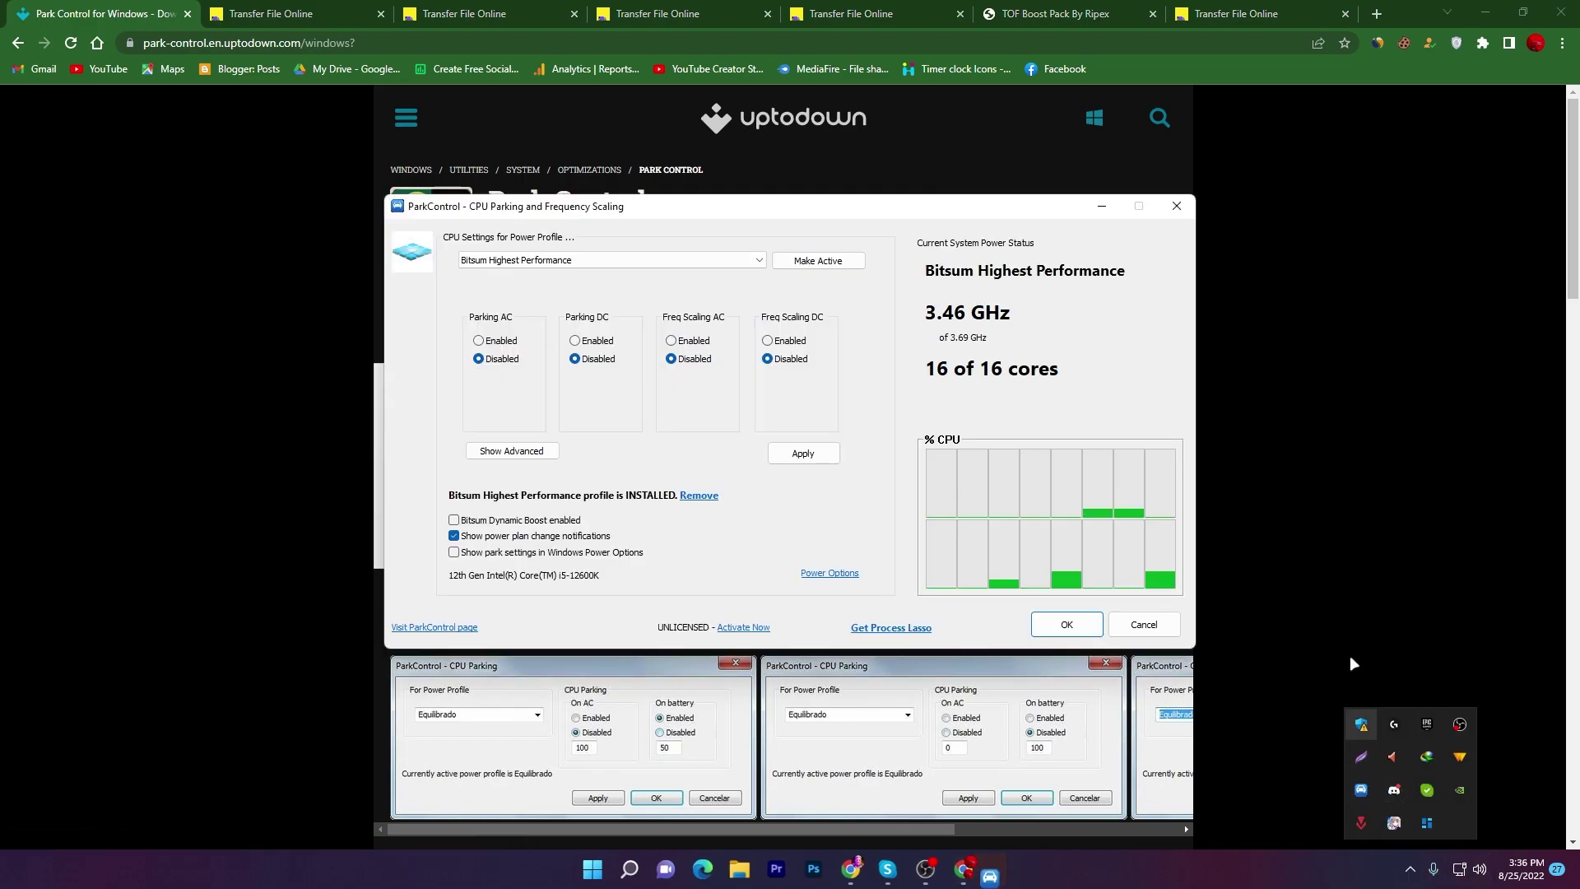
click(1485, 13)
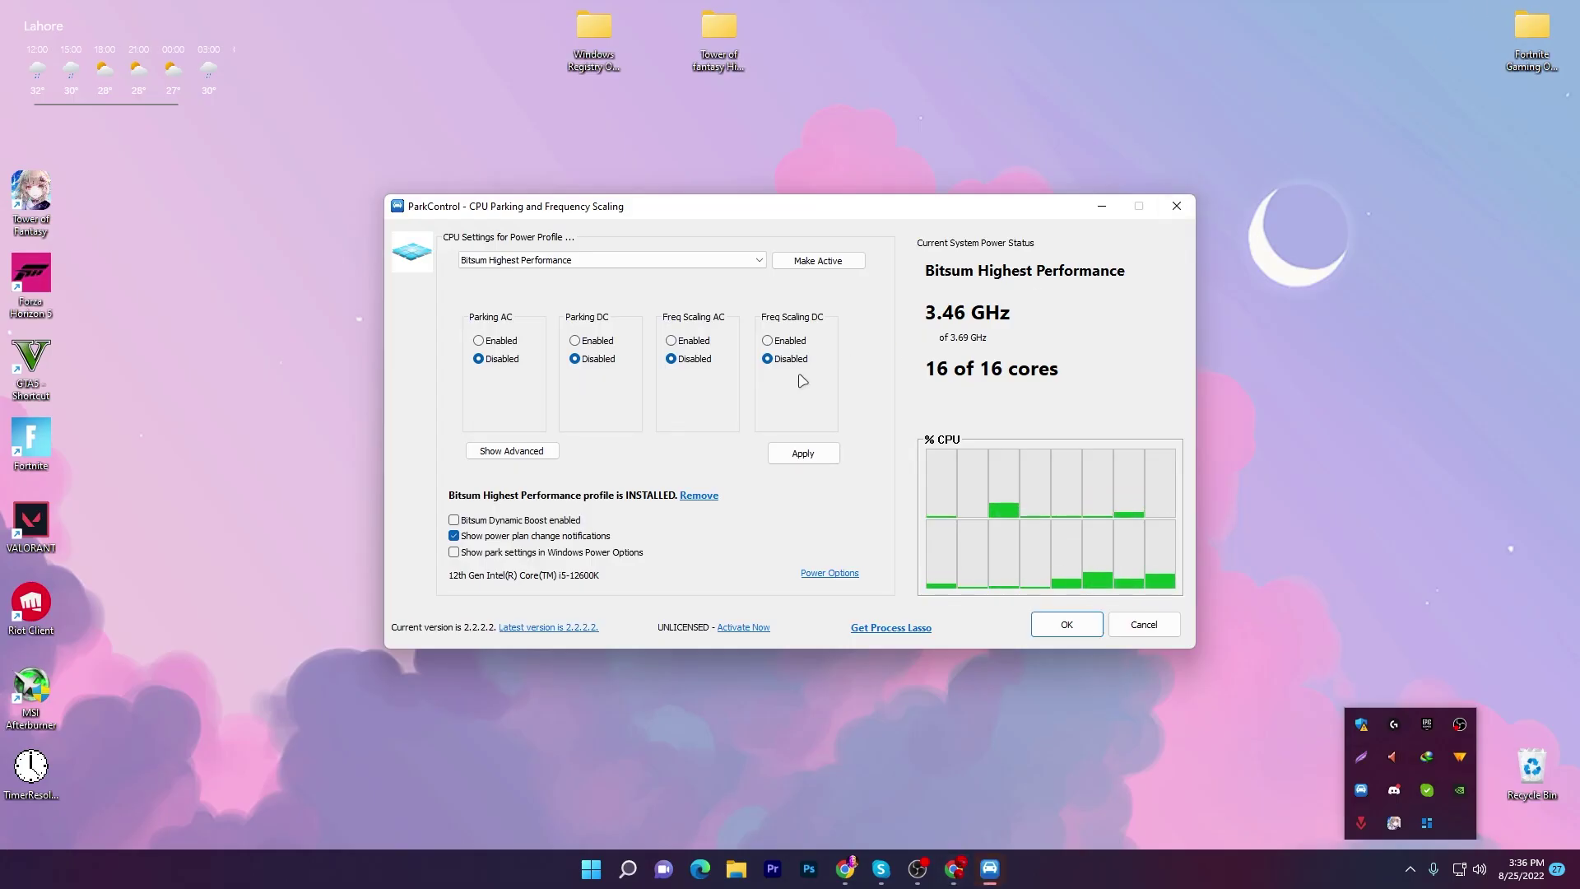
Step: Select the Bitsum Highest Performance power profile, make it active, apply the CPU settings and close ParkControl
click(724, 270)
click(717, 261)
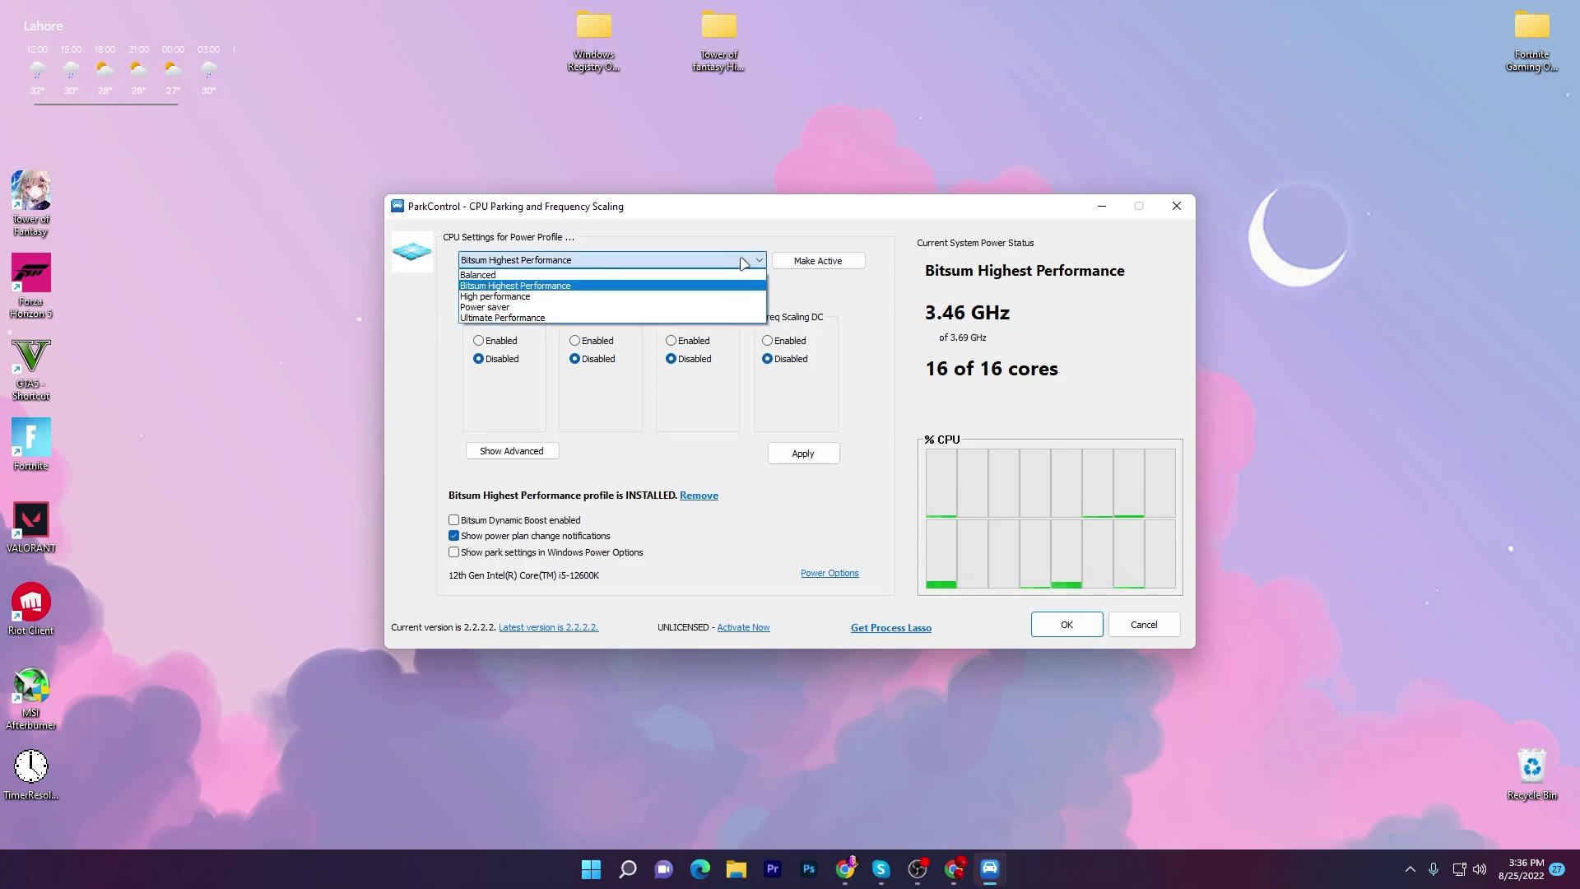
click(506, 286)
click(834, 269)
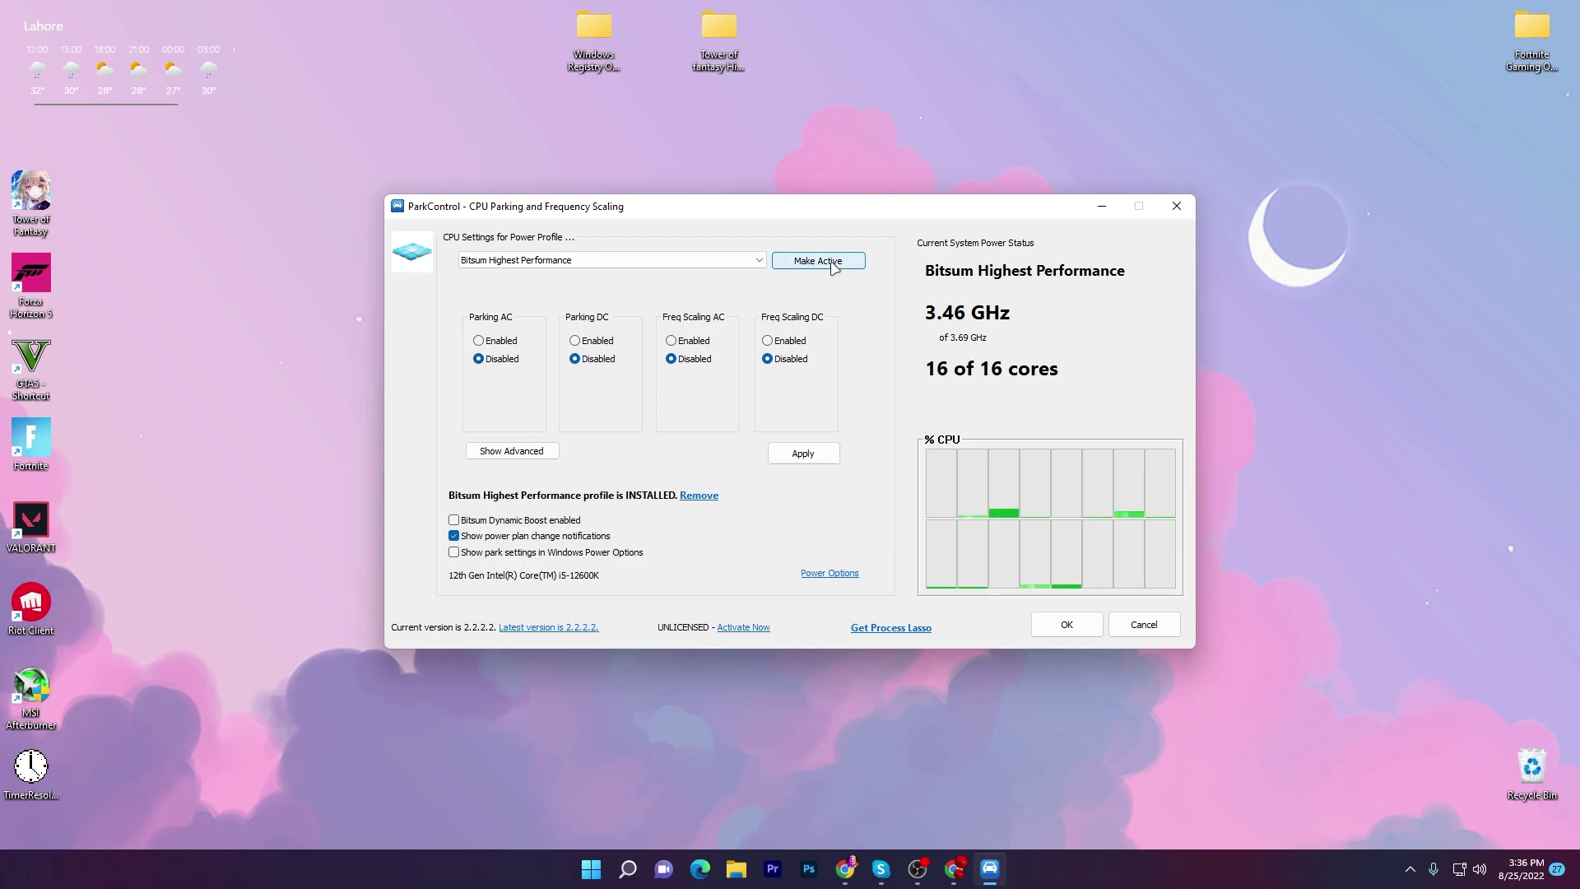
click(803, 453)
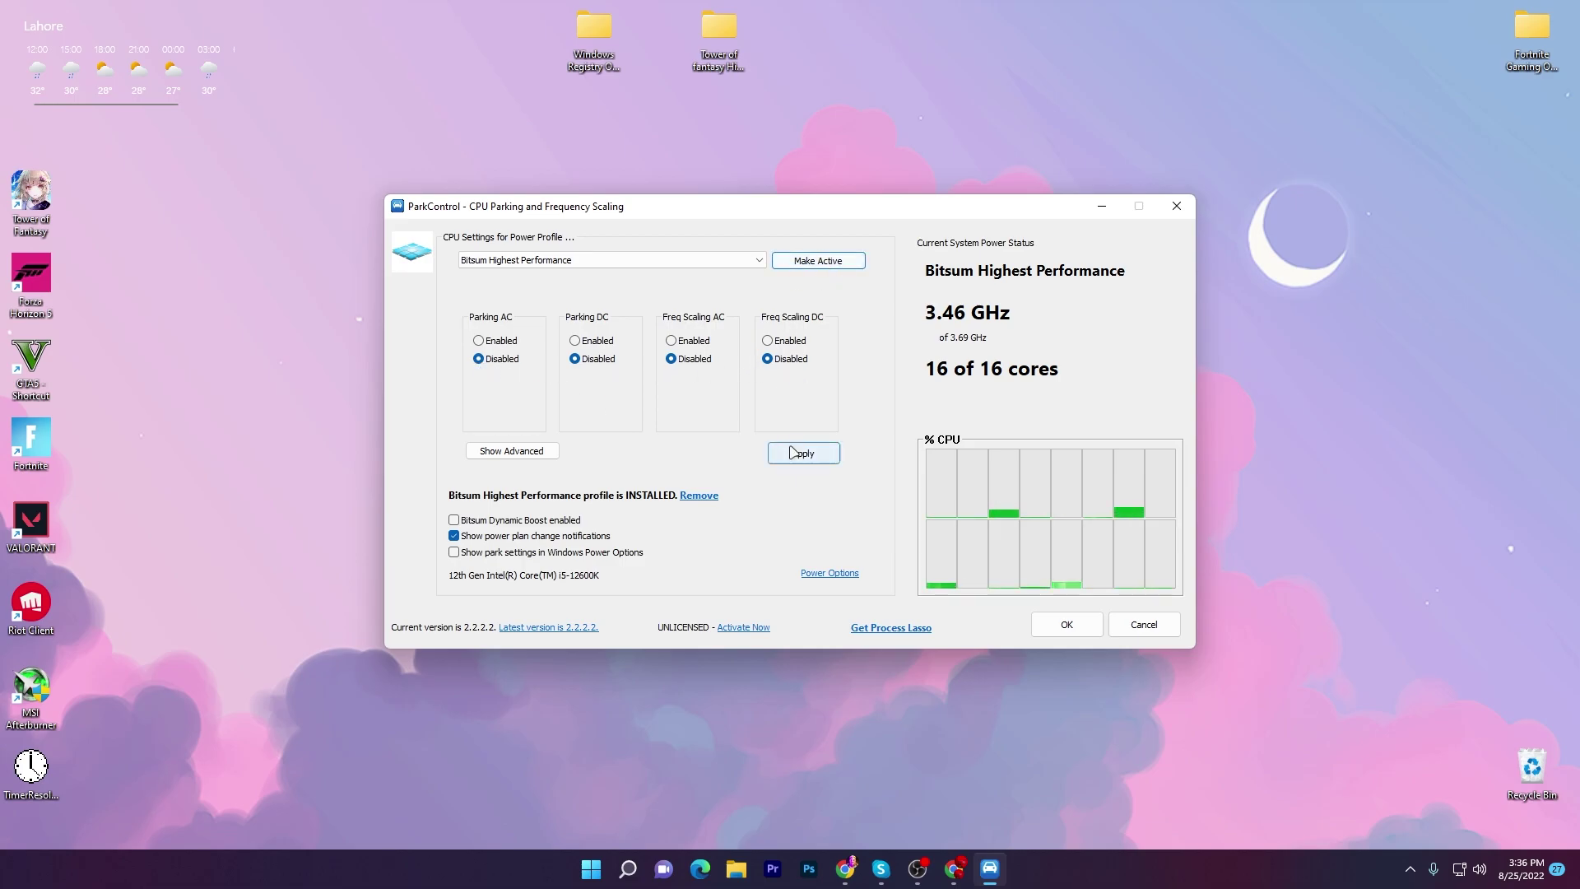
click(1042, 624)
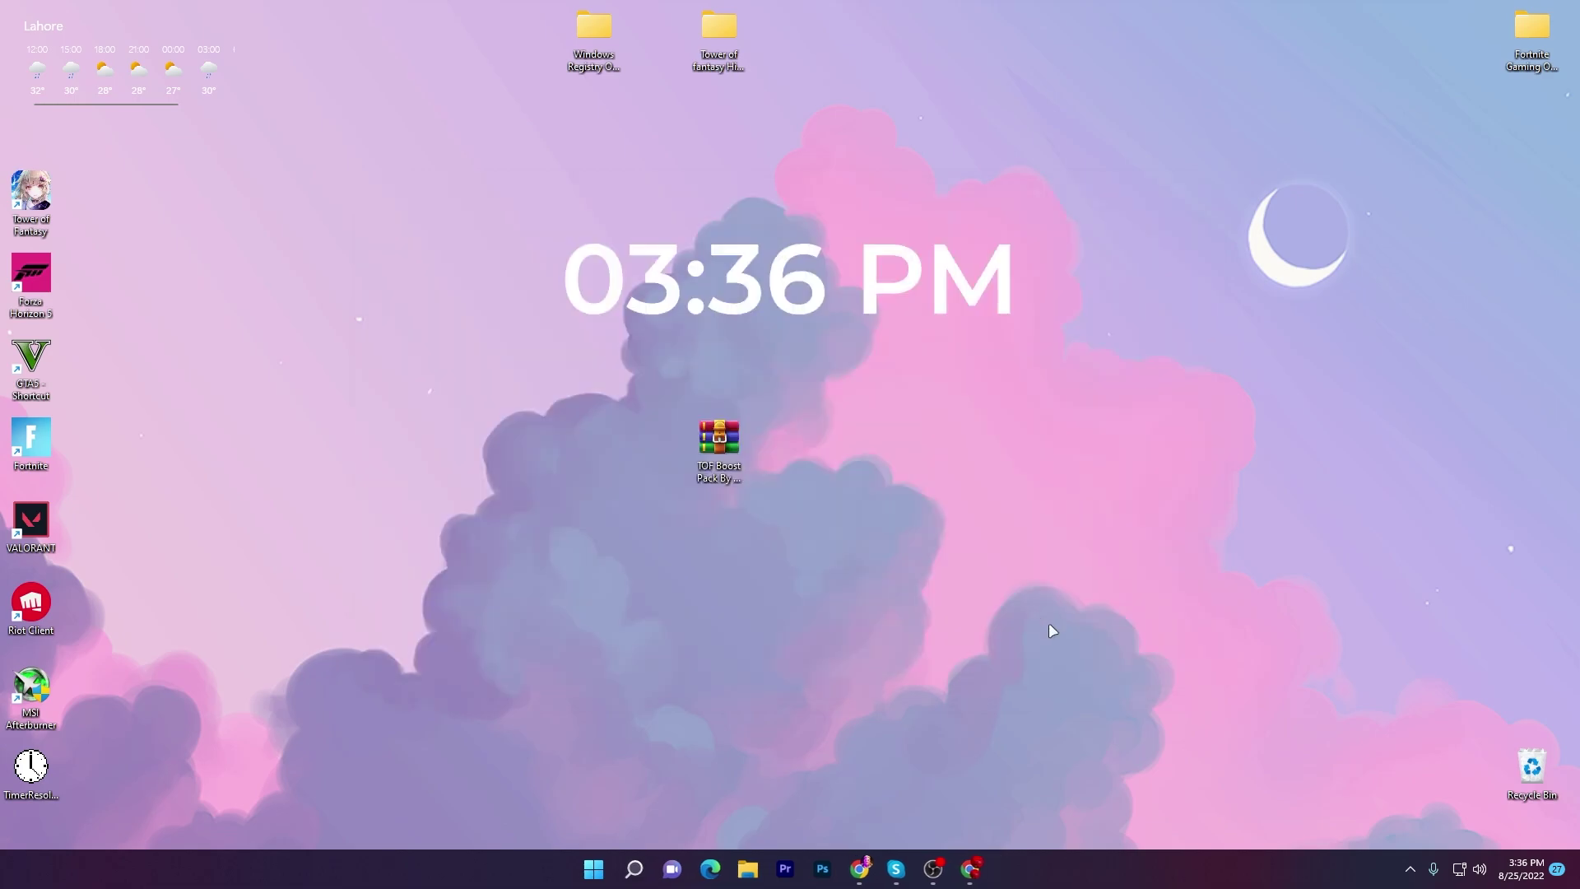
click(1407, 872)
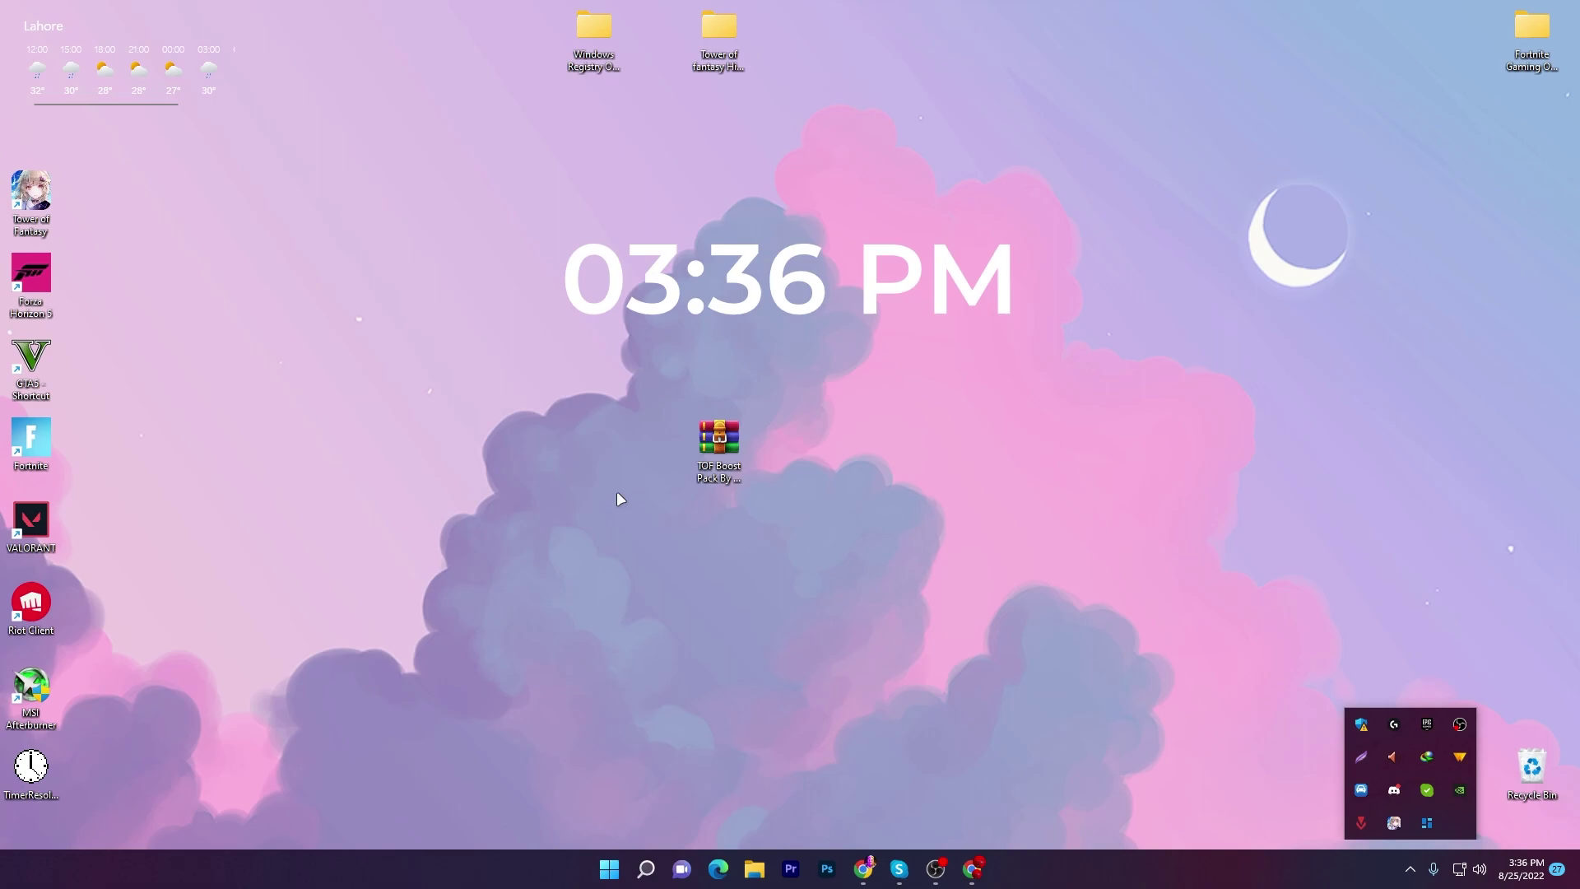
Step: Open the file location of the Tower of Fantasy desktop shortcut and maximize the Launcher folder window
right_click(37, 206)
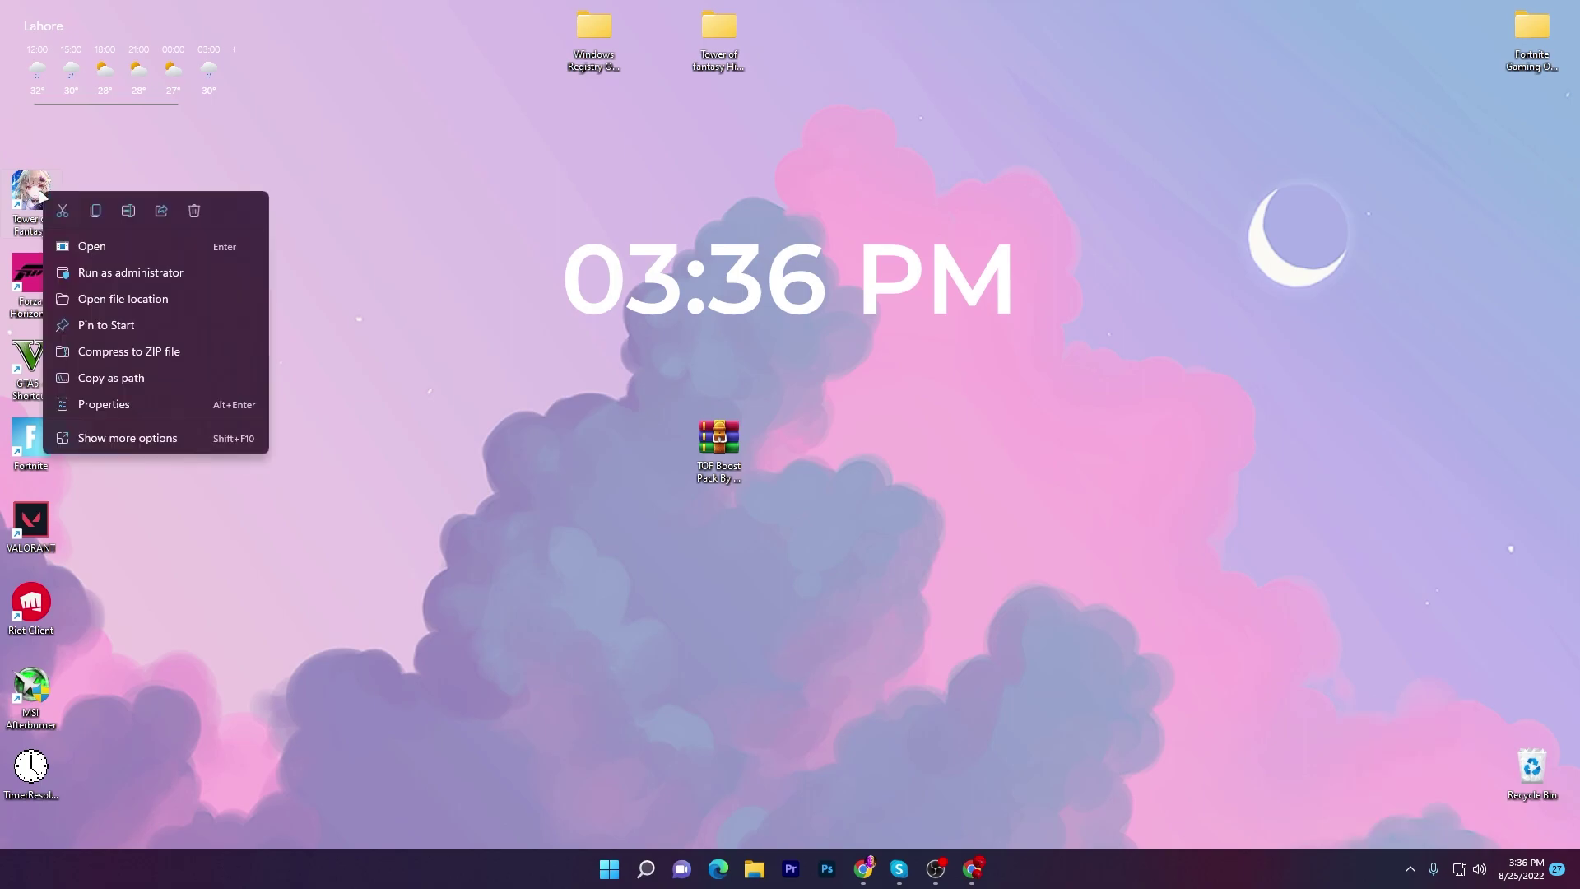
click(142, 298)
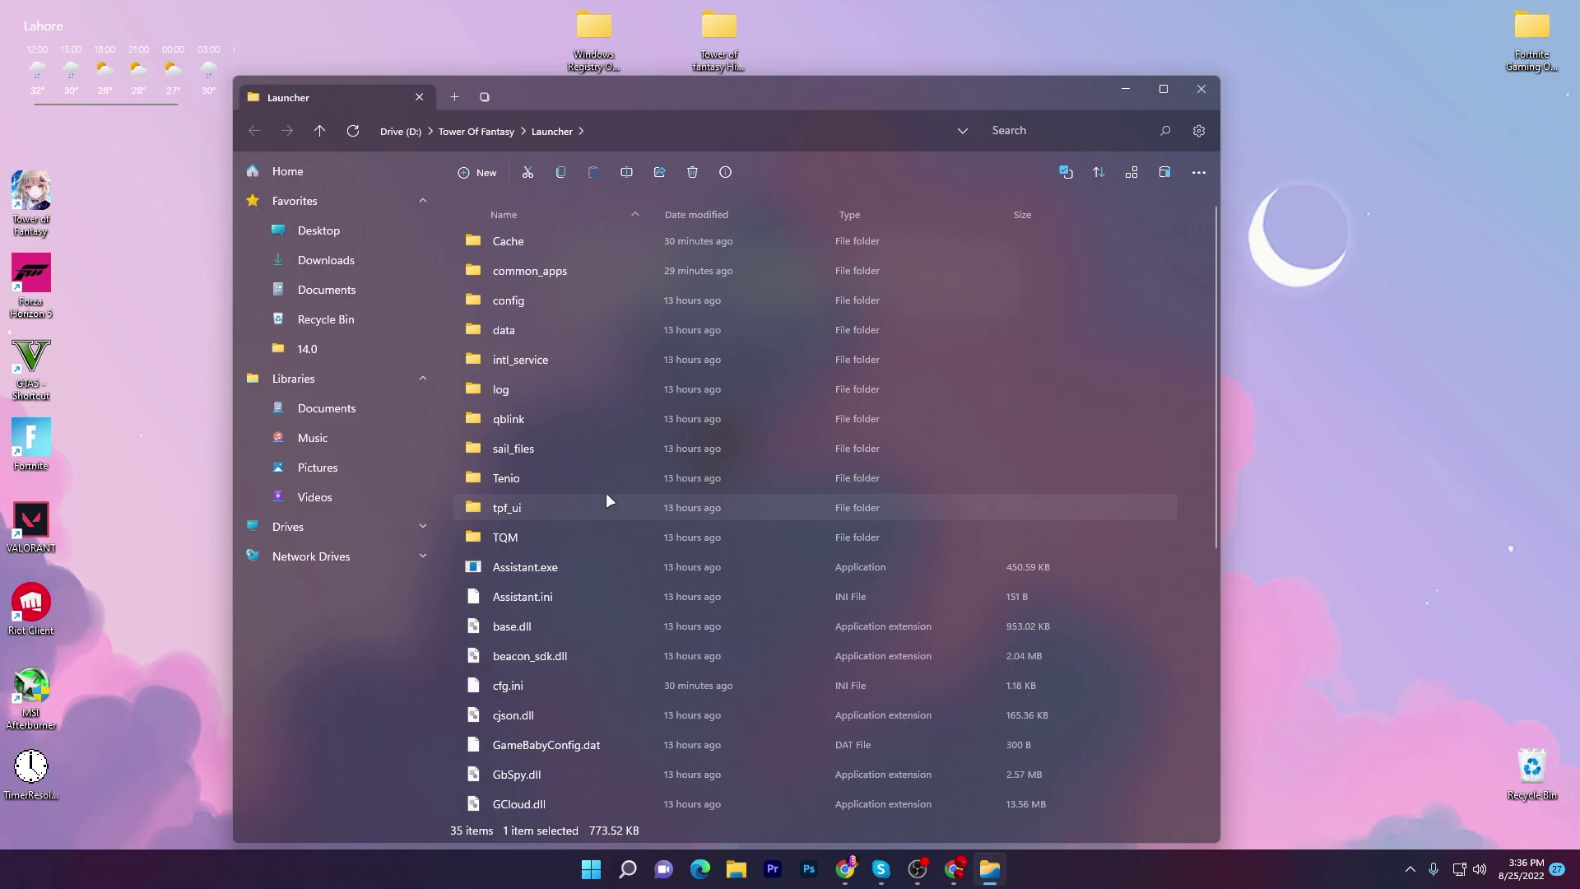
scroll(606, 500, down, 5)
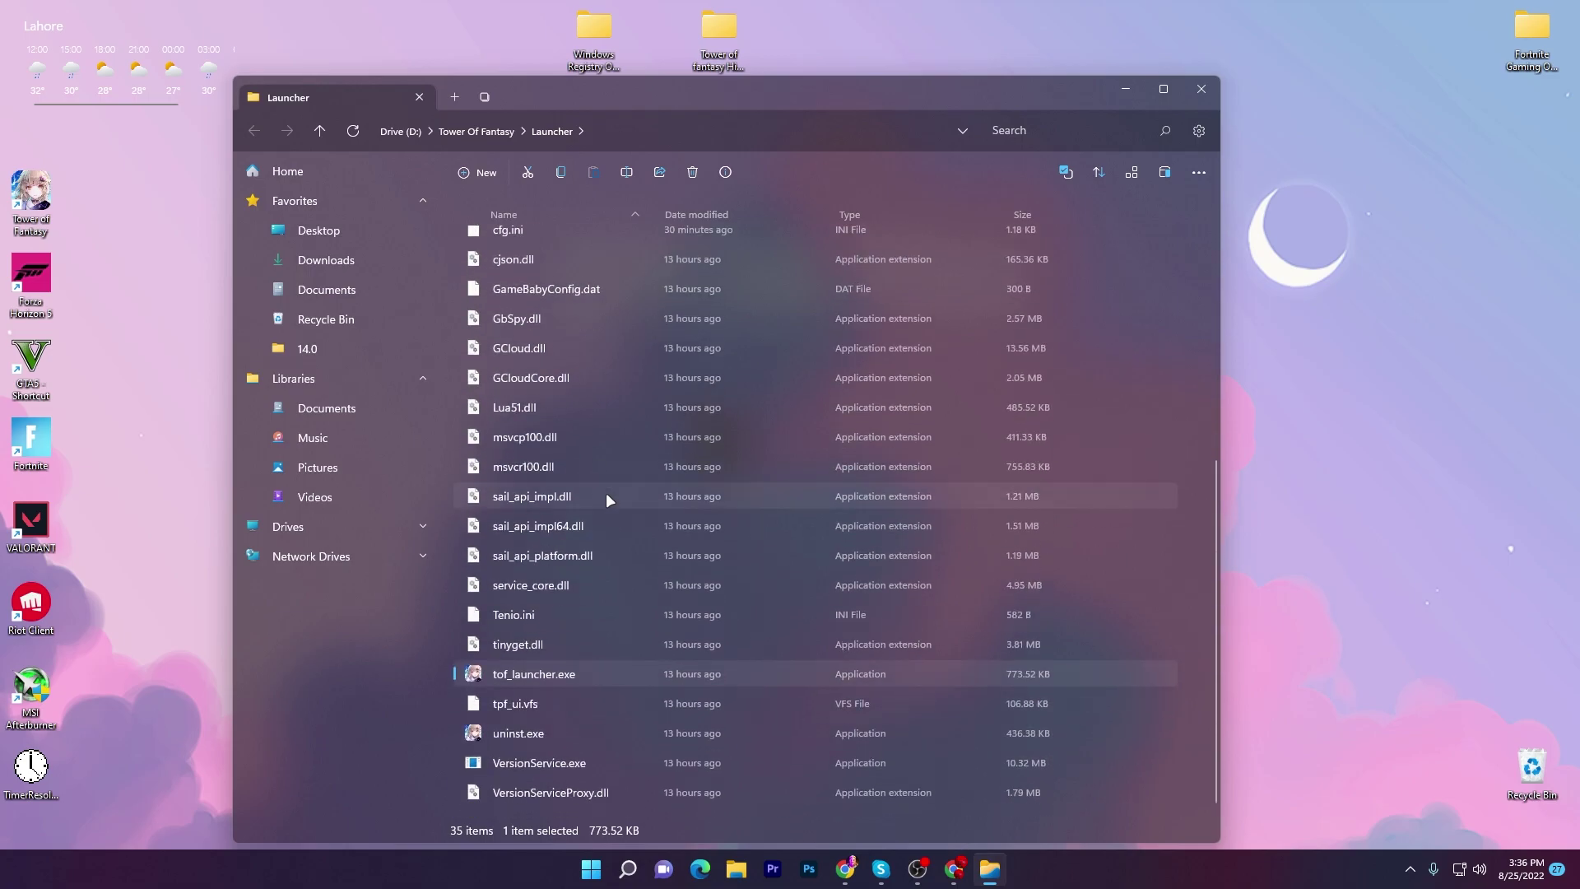
right_click(545, 673)
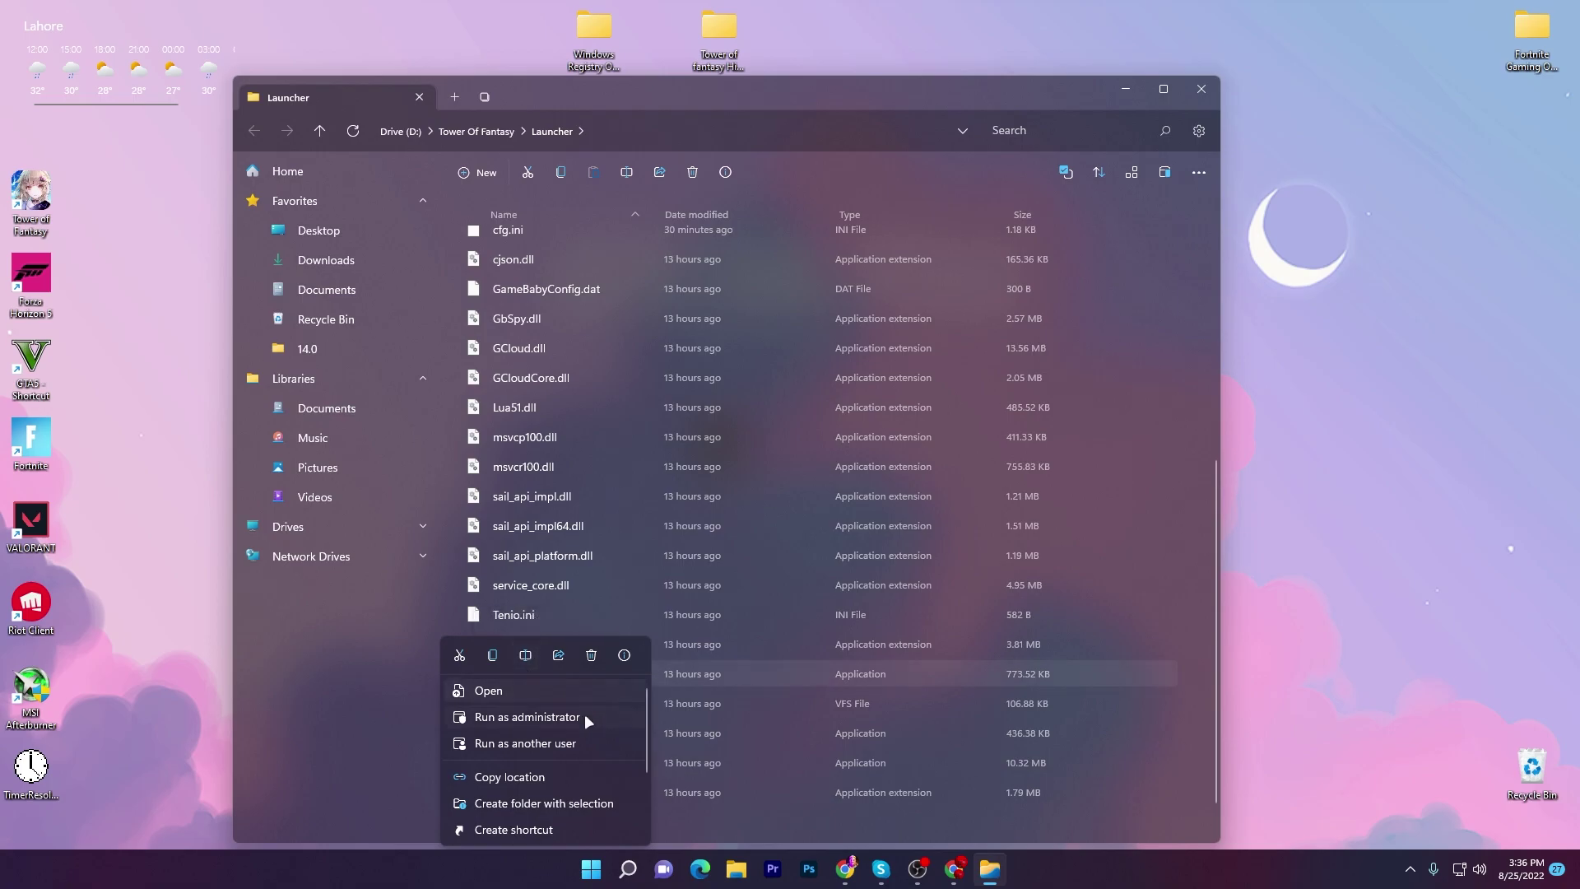
scroll(527, 802, down, 2)
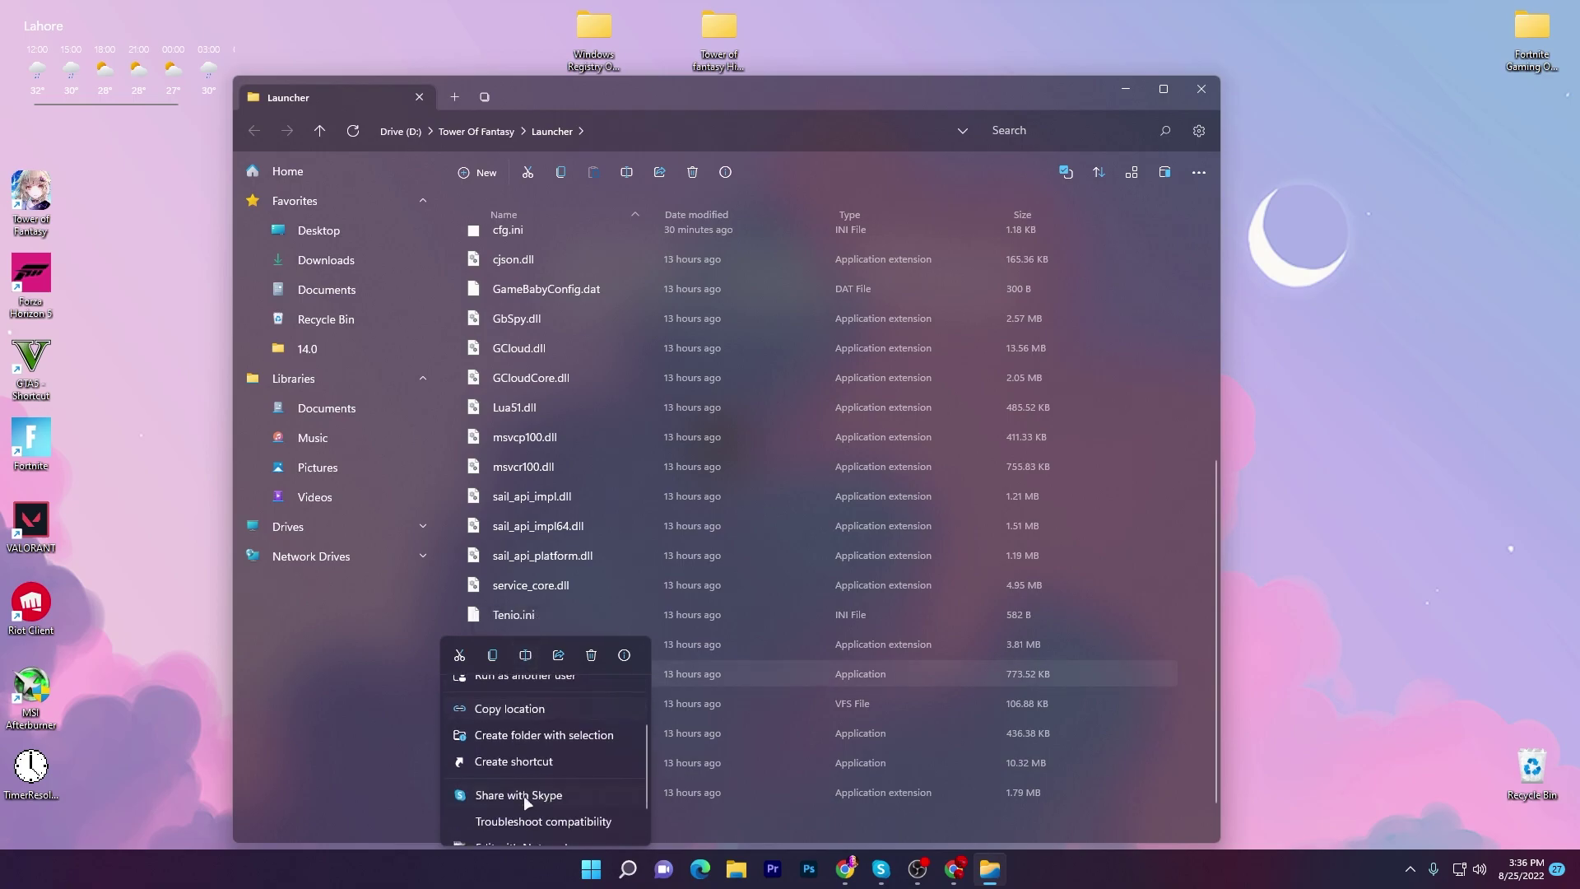
click(820, 96)
double_click(823, 90)
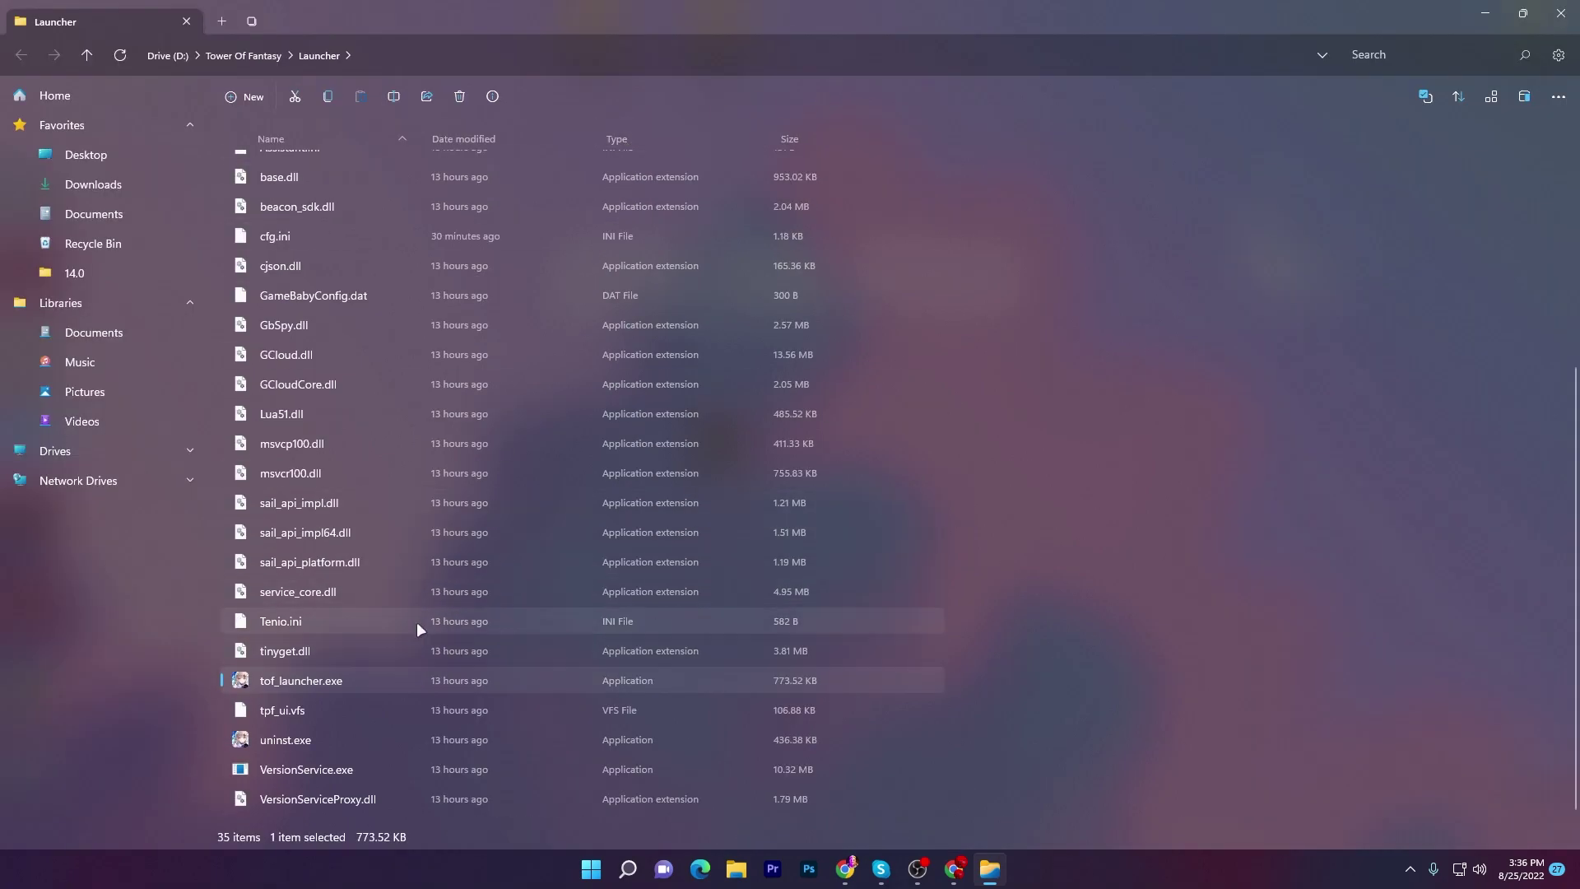
Step: Open the compatibility properties of tof_launcher.exe and set its compatibility mode to Windows 8
right_click(303, 680)
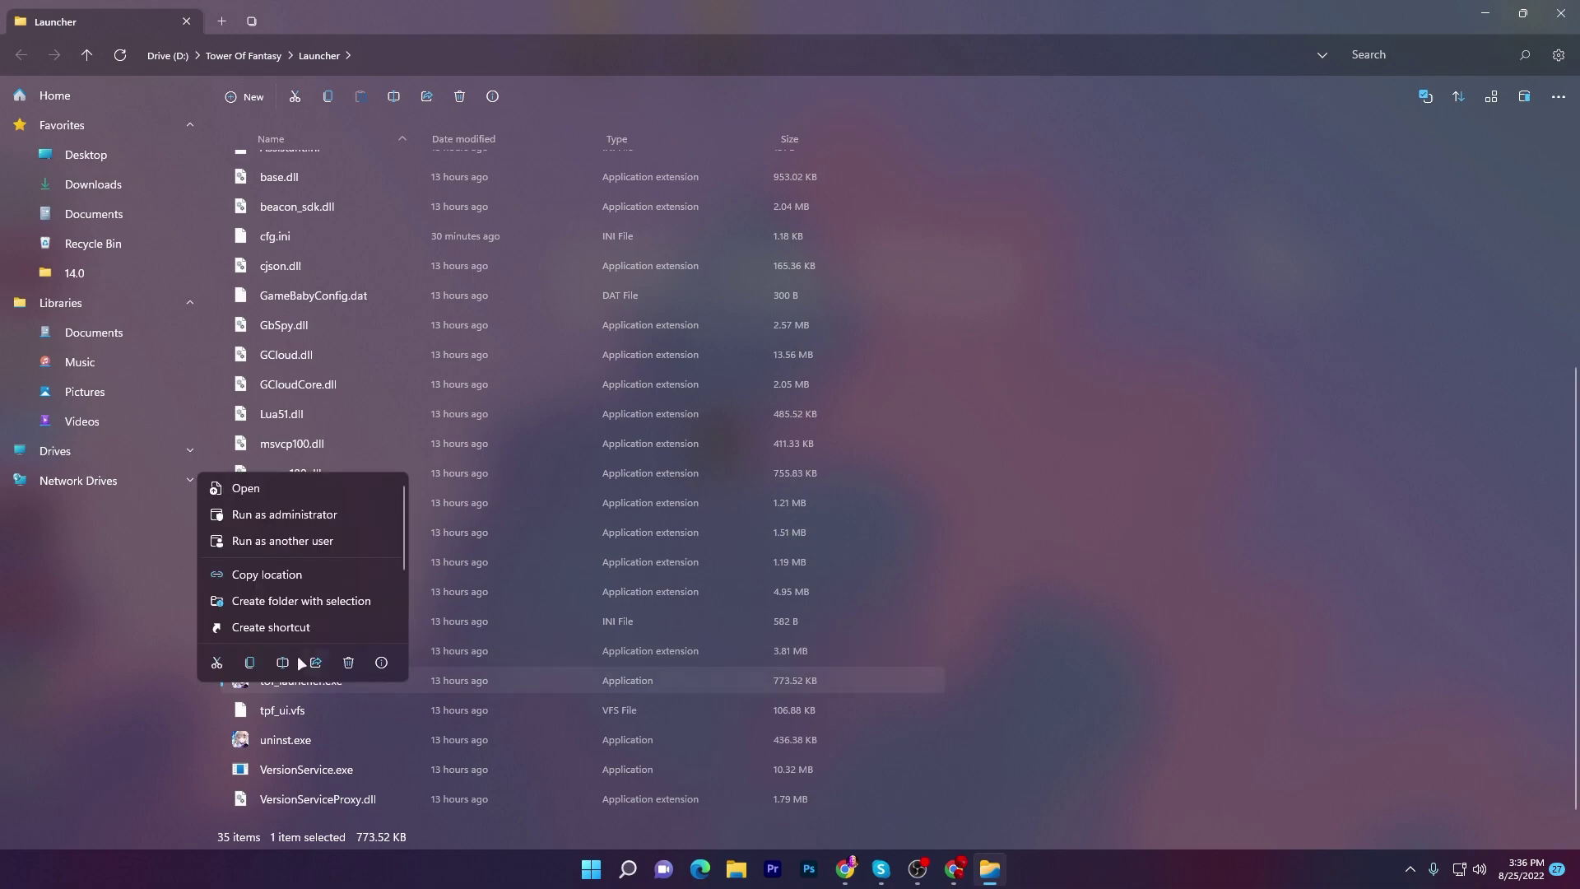
click(390, 661)
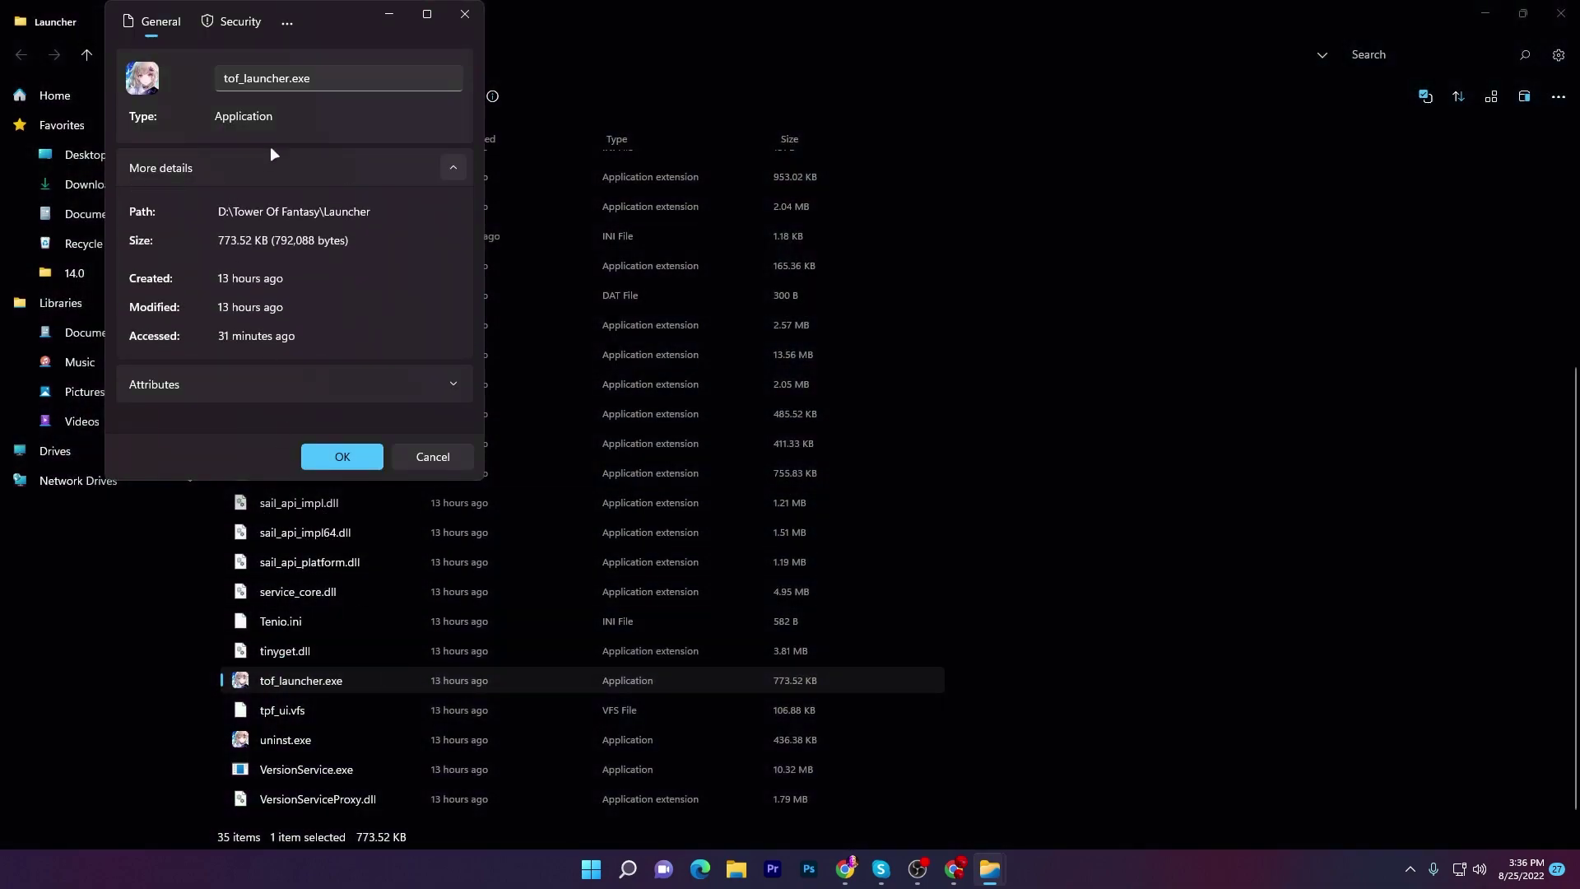
click(463, 173)
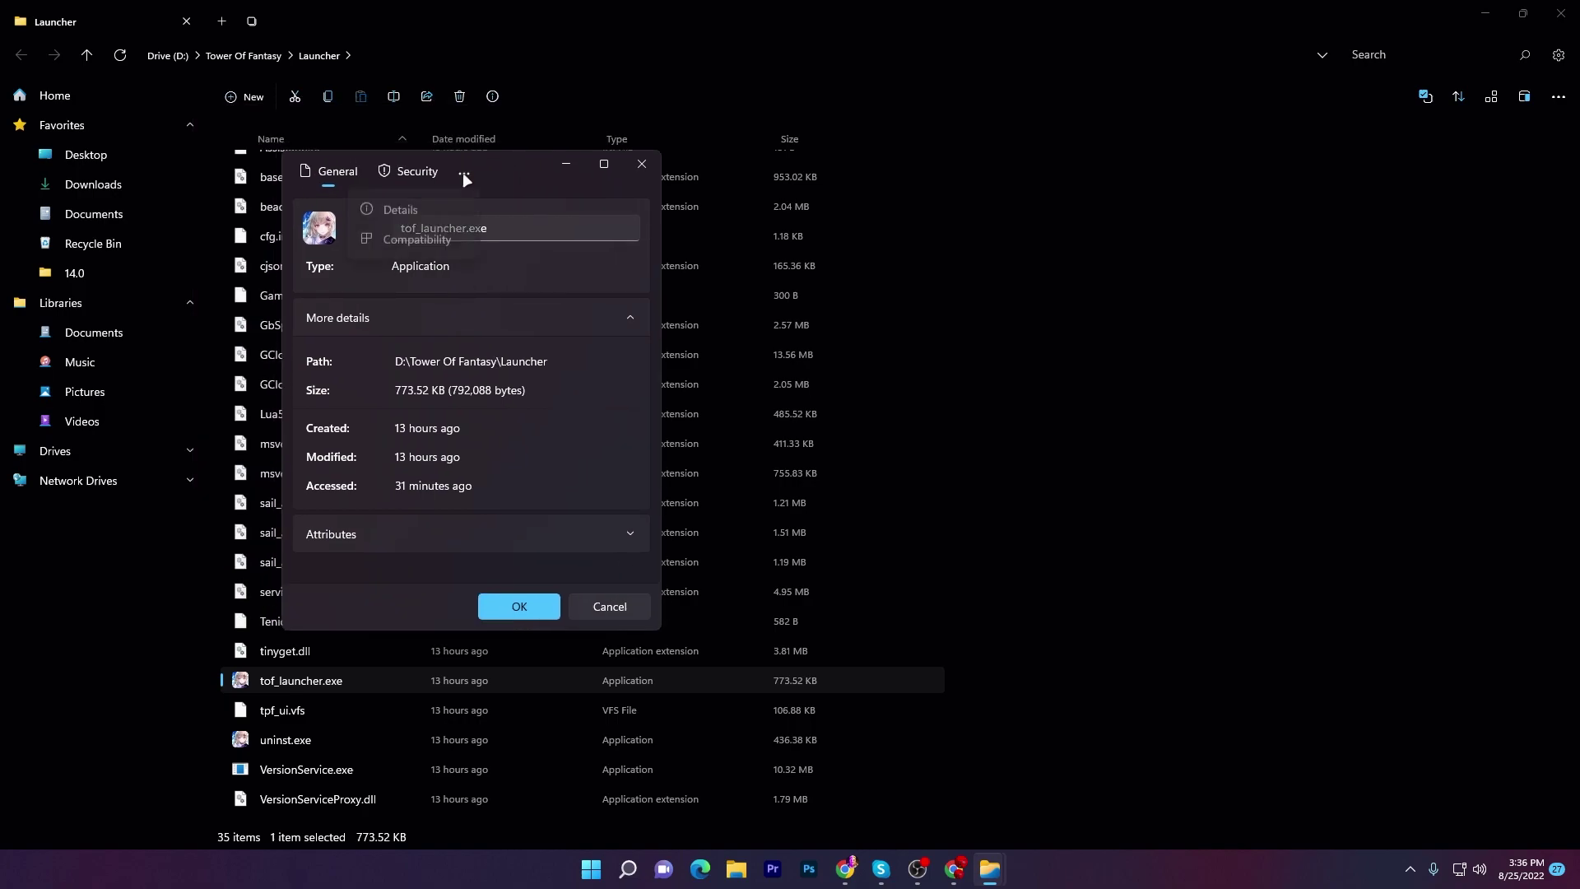
click(415, 242)
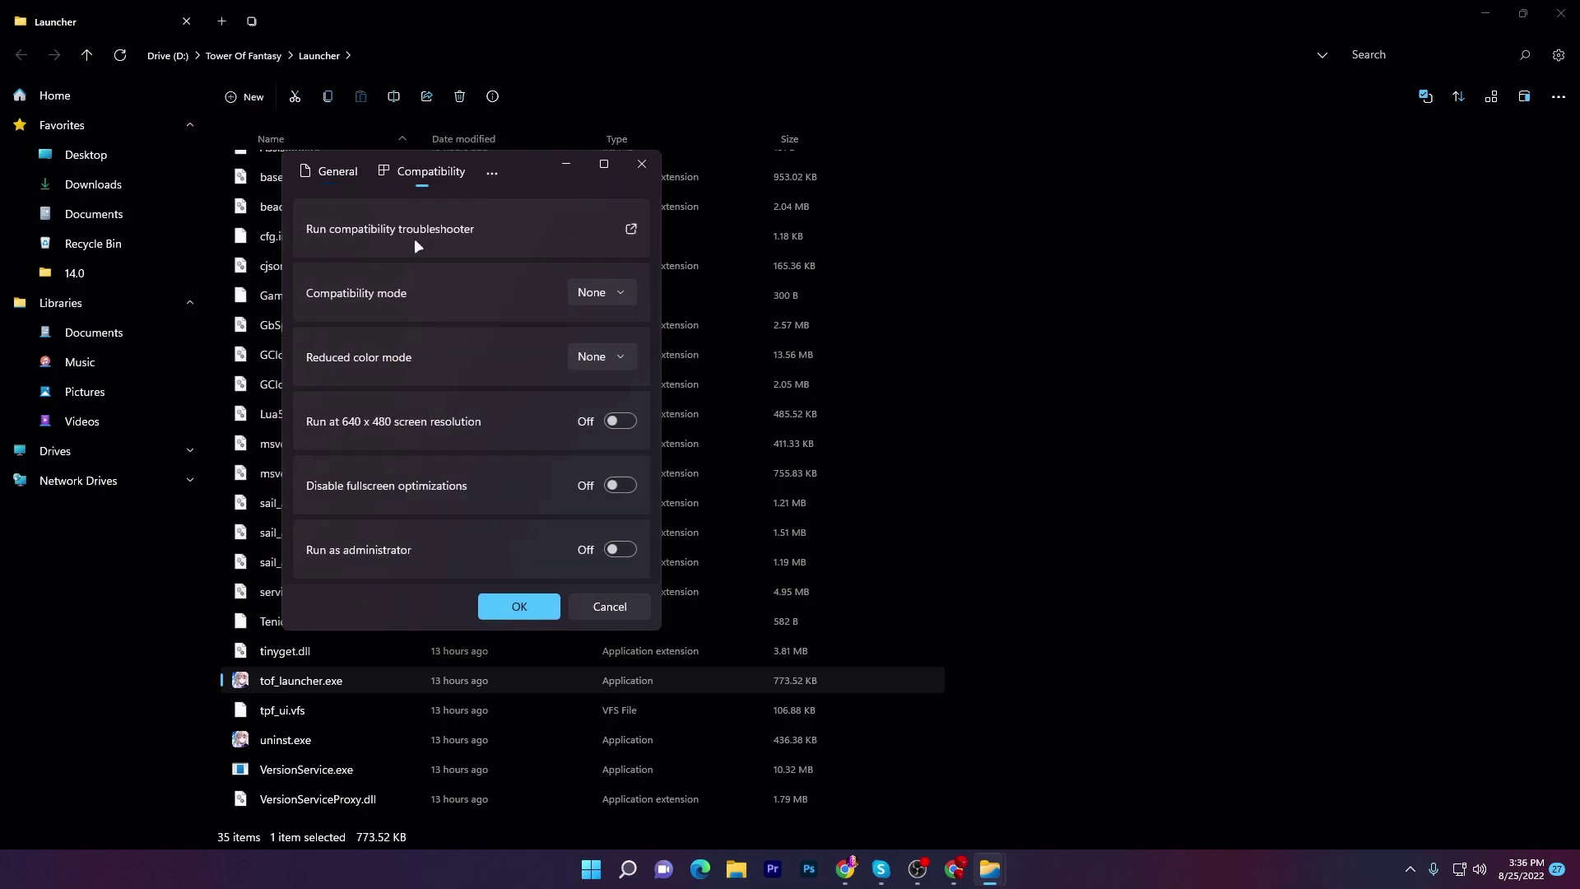
click(596, 292)
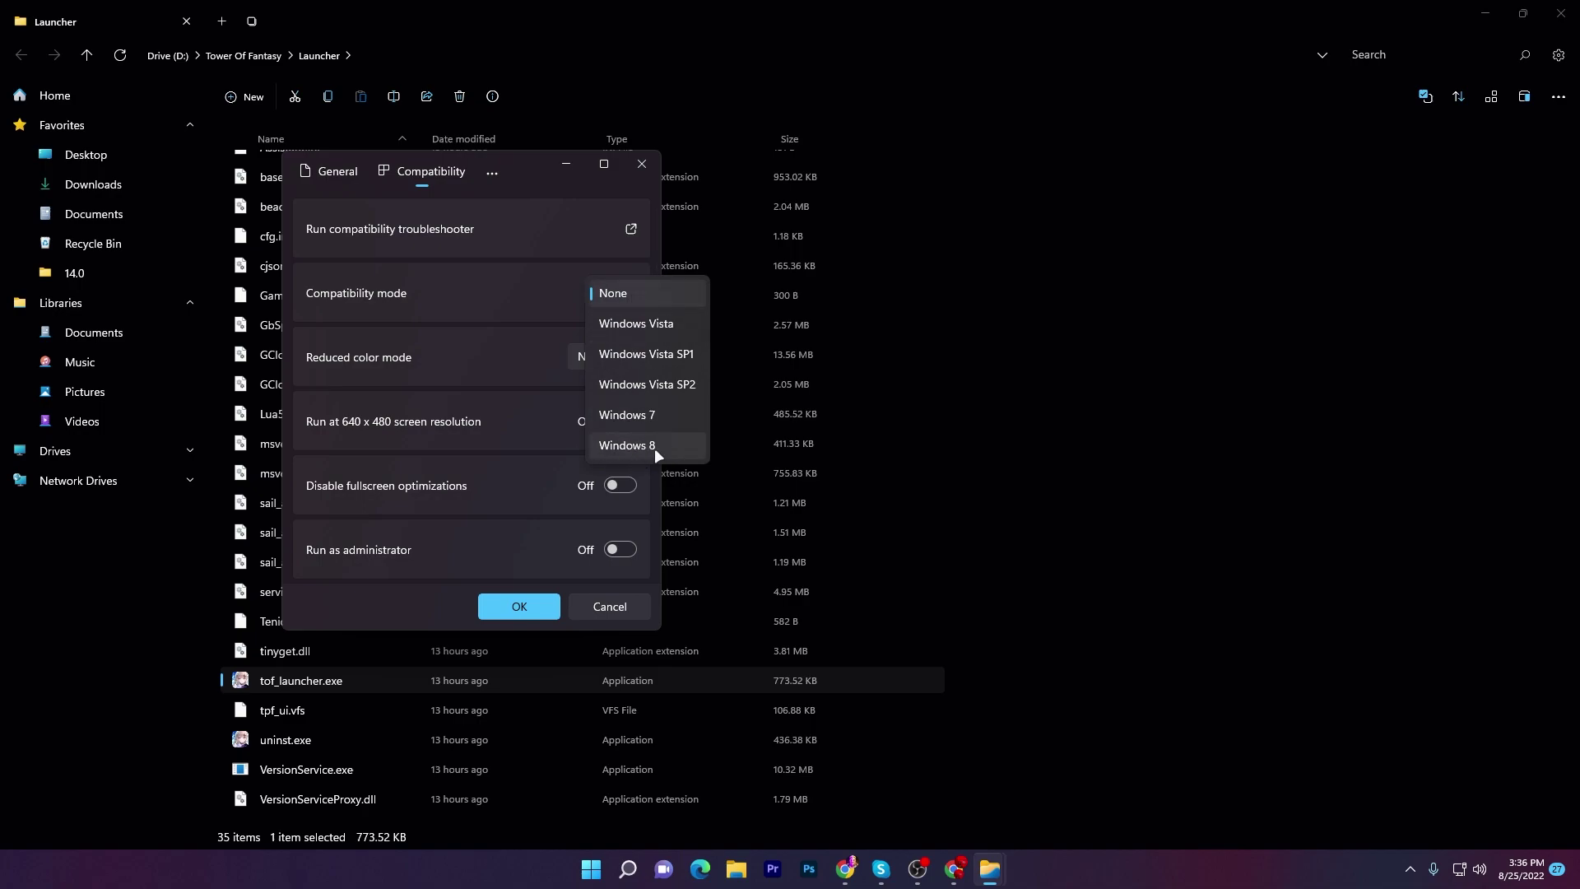
click(604, 449)
scroll(418, 395, down, 2)
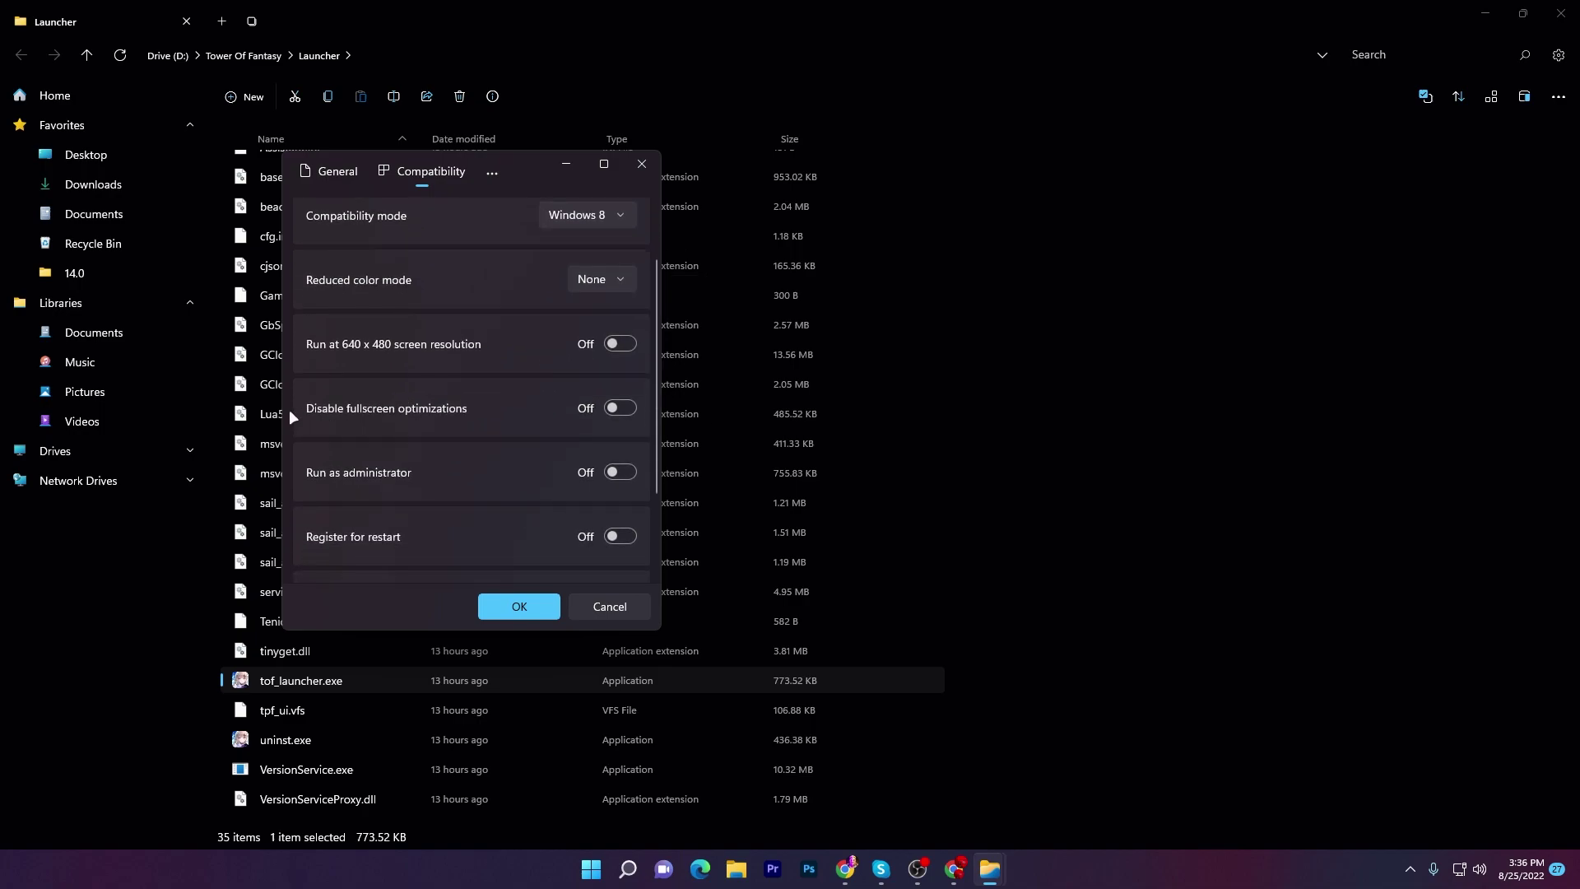
Step: Turn on disabling of fullscreen optimizations for tof_launcher.exe, confirm the compatibility properties and close the Launcher folder window
click(574, 407)
click(521, 608)
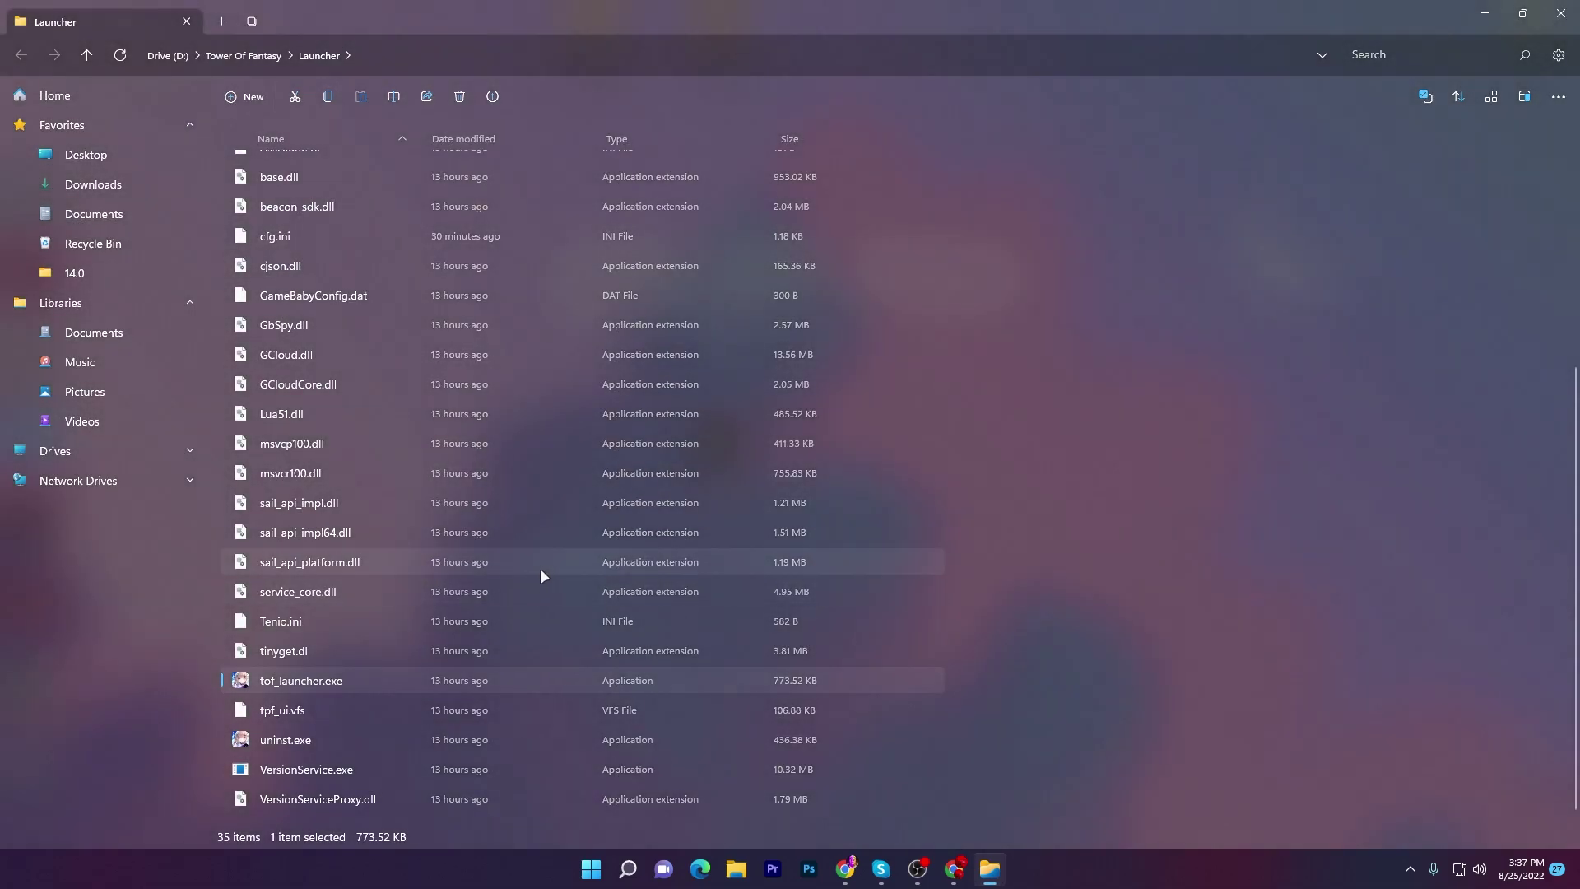
click(1560, 13)
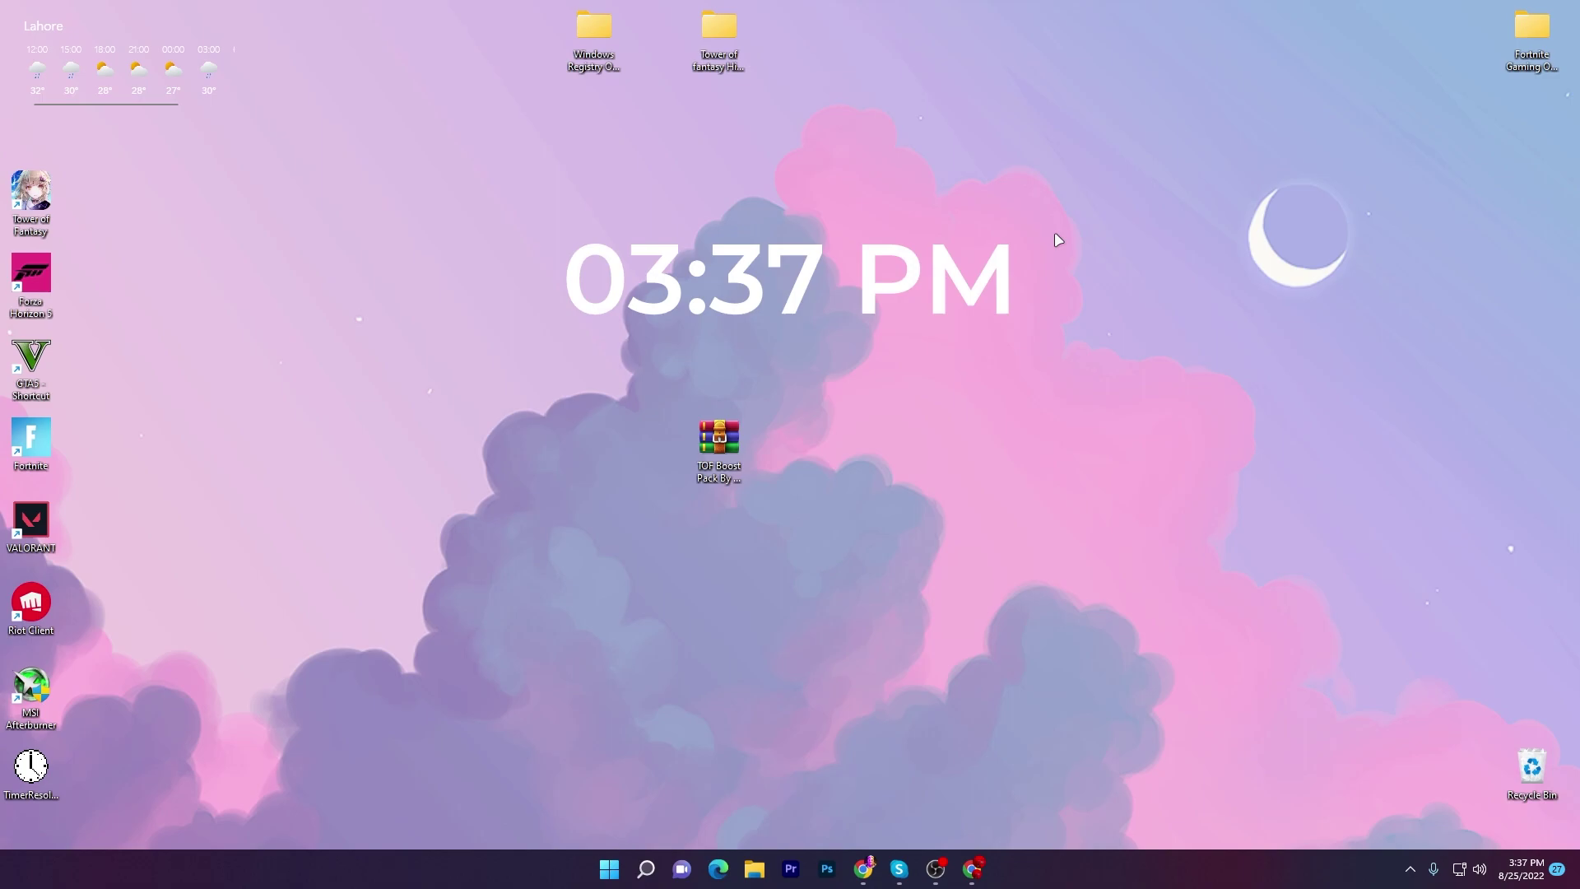
Step: Open the Windows display settings from the desktop and go to the Graphics page
right_click(1129, 367)
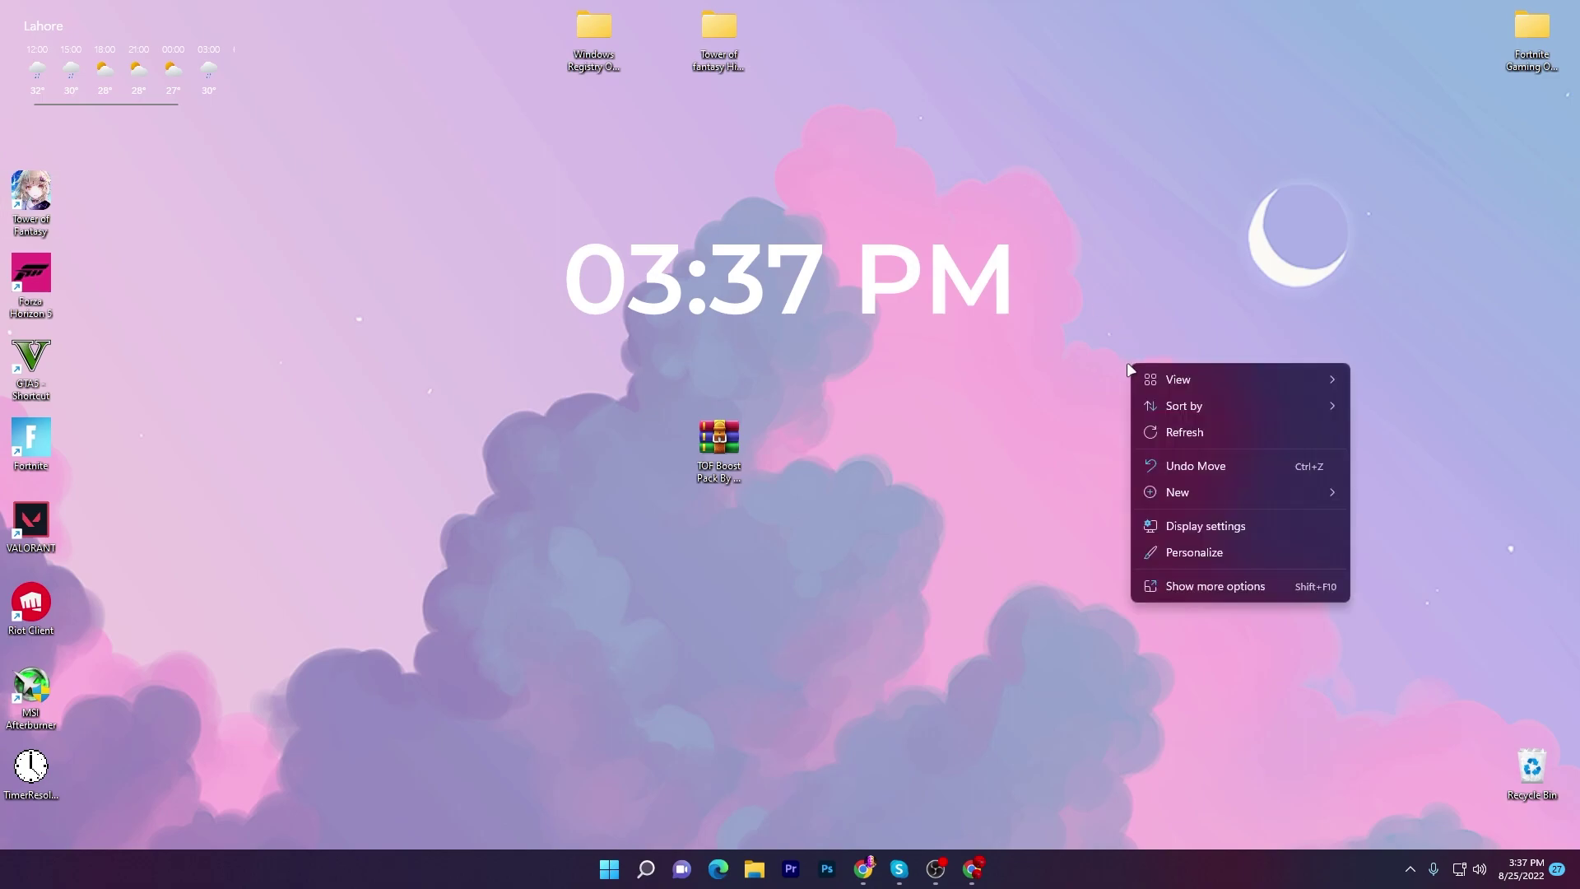
click(1202, 528)
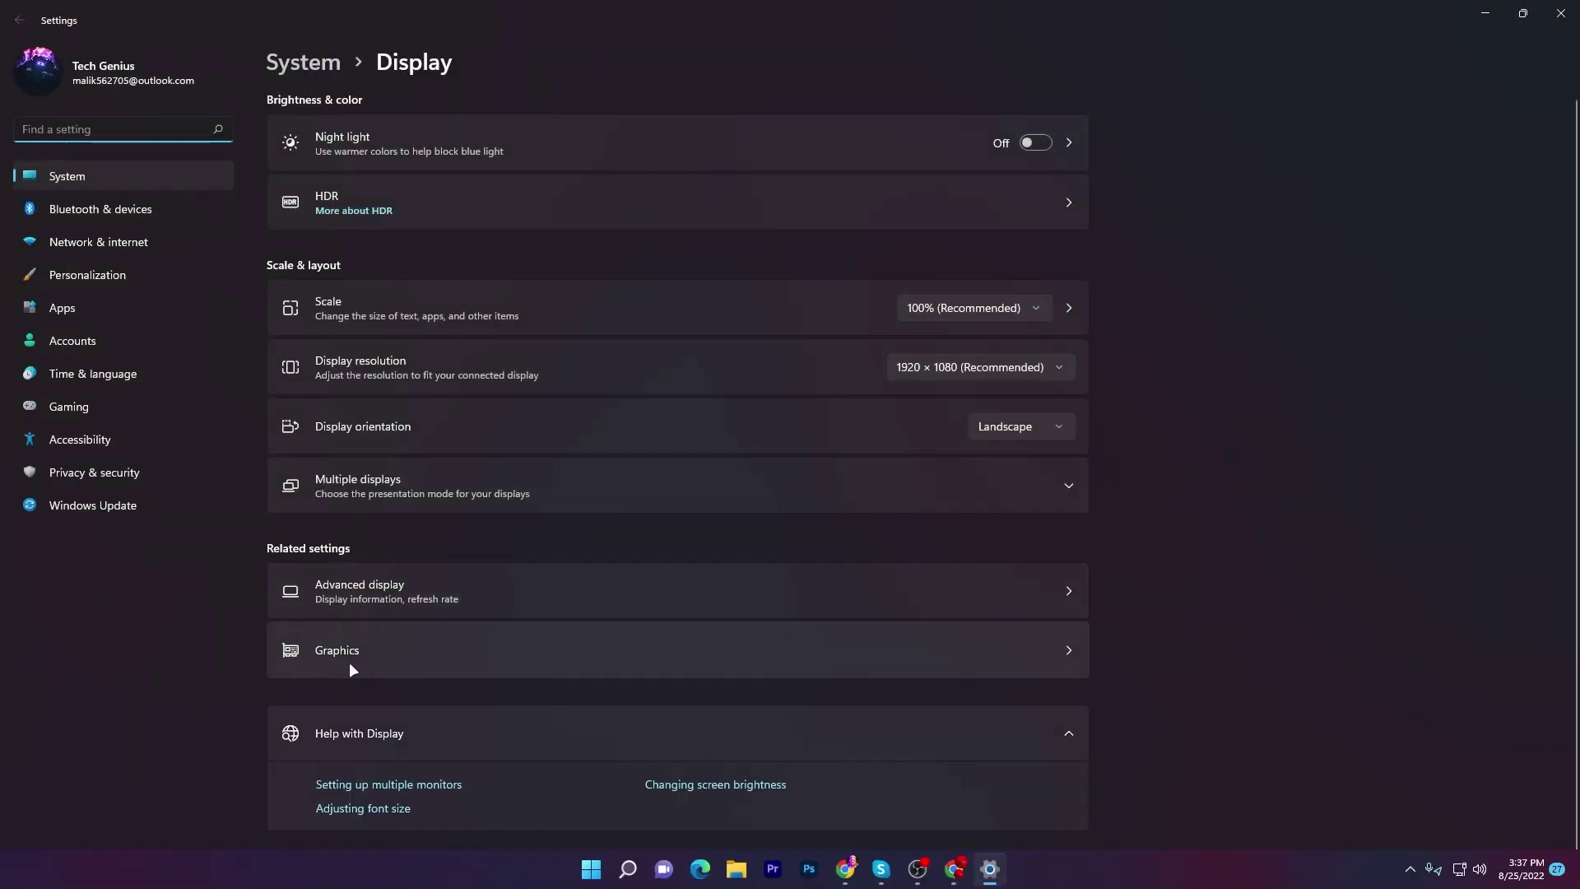
click(368, 655)
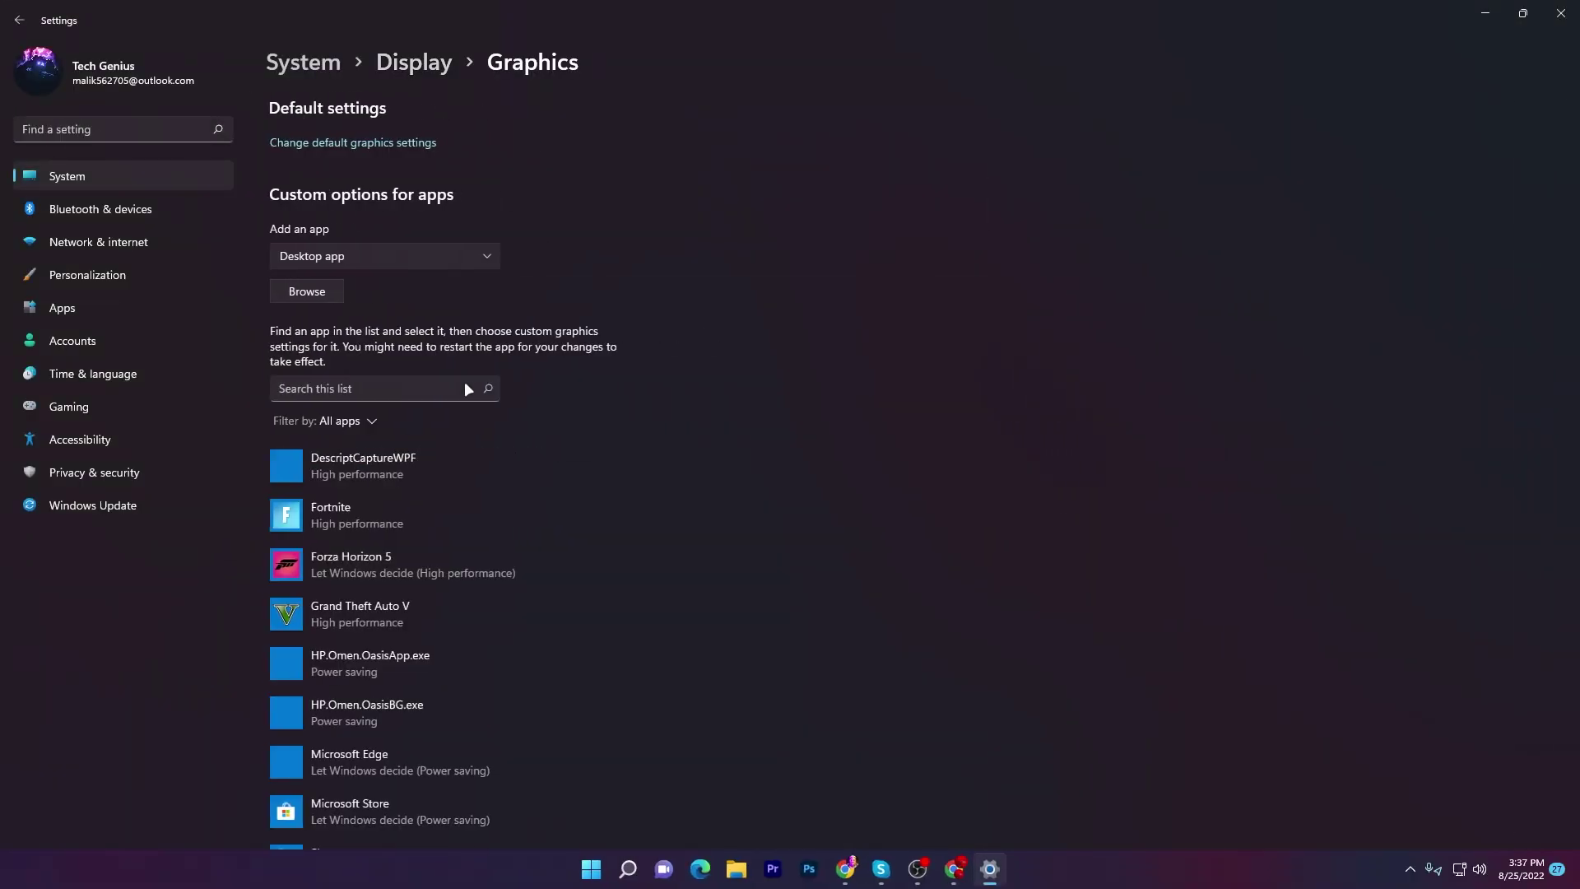
Step: Add tof_launcher from the Tower Of Fantasy\Launcher folder on drive D: as a desktop app with custom graphics options
scroll(337, 521, down, 3)
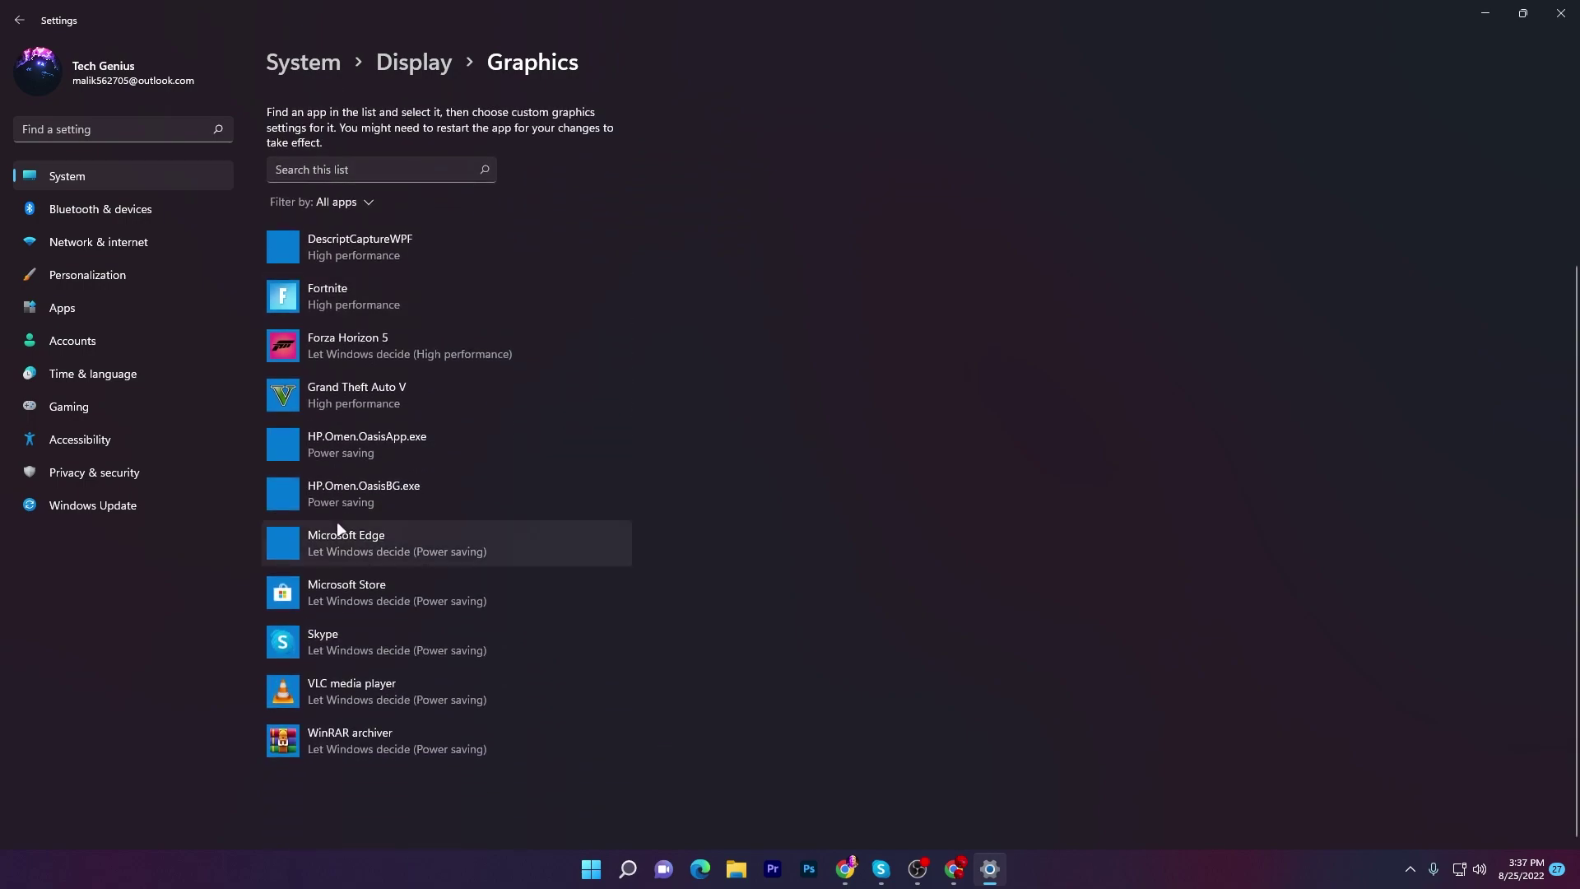
scroll(337, 524, up, 3)
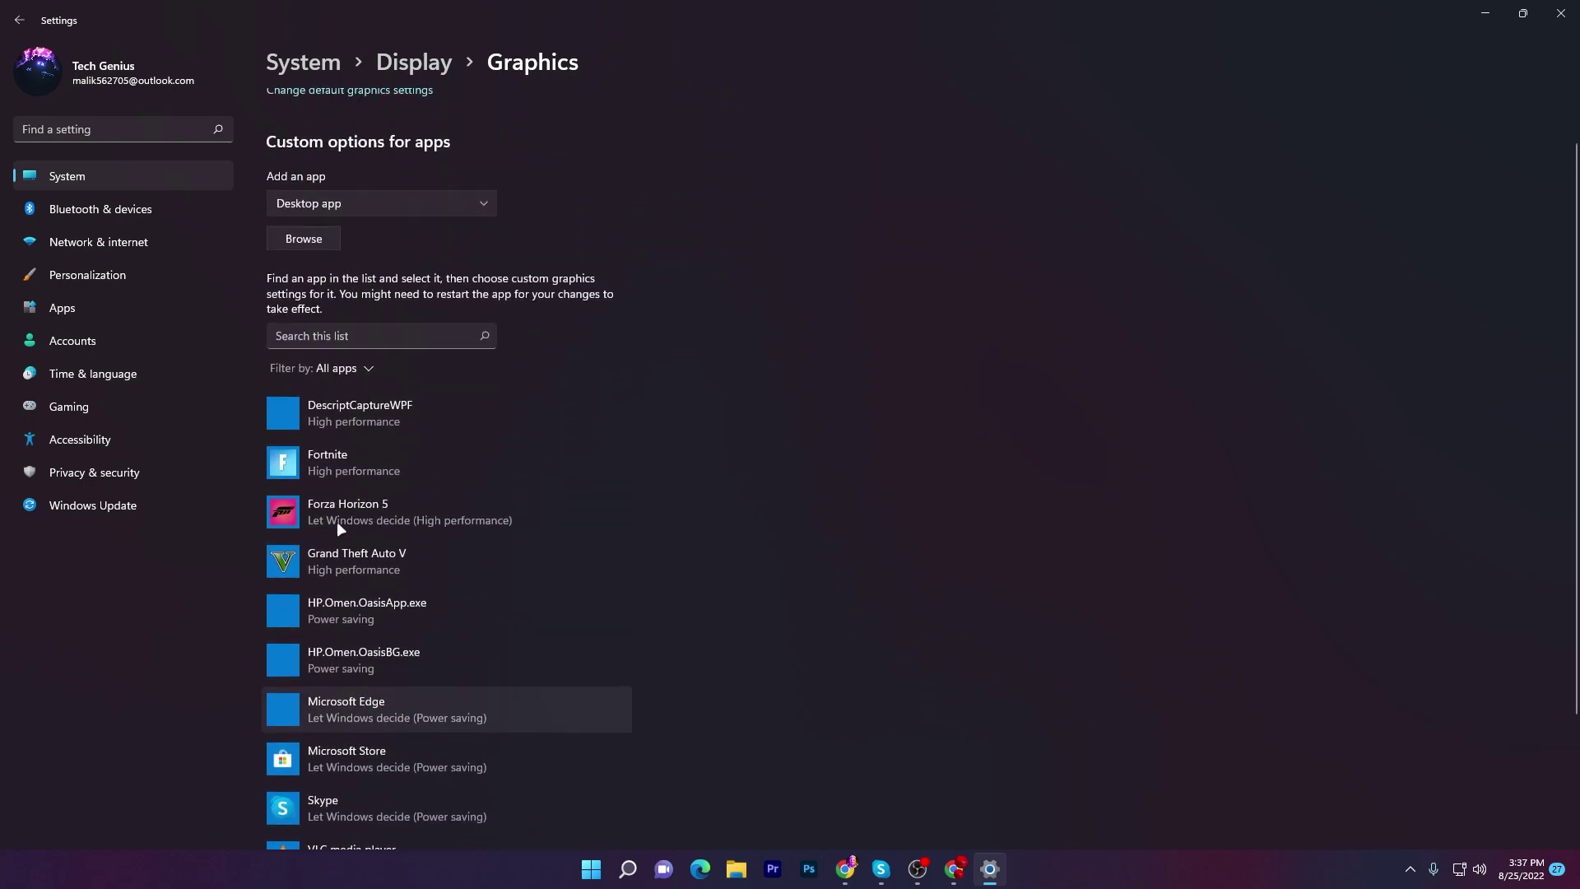
scroll(349, 512, down, 2)
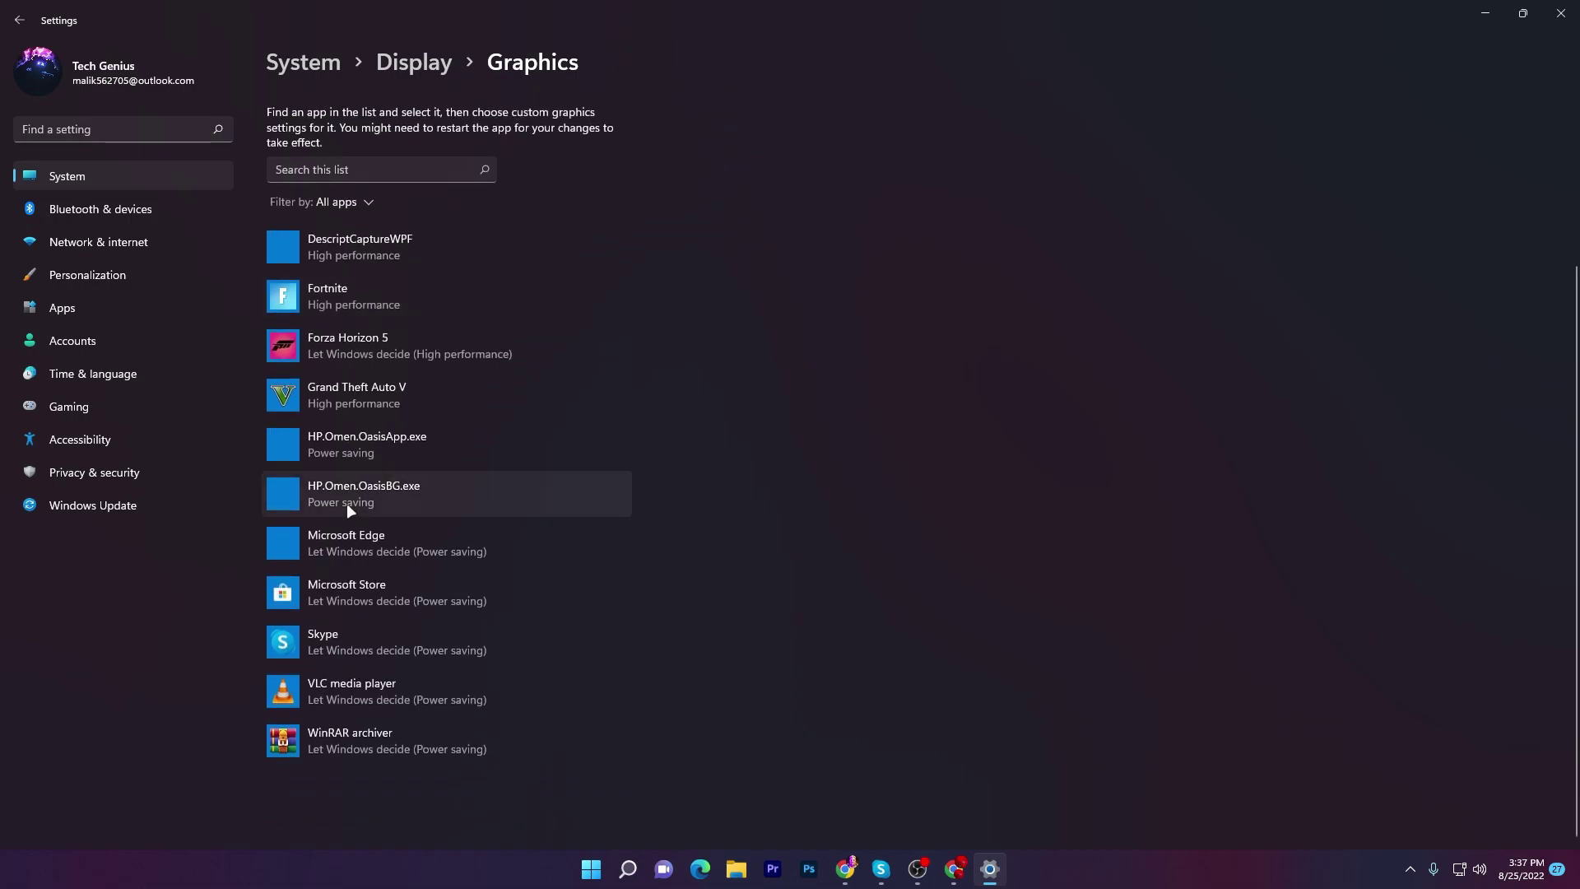
scroll(347, 506, up, 2)
click(318, 295)
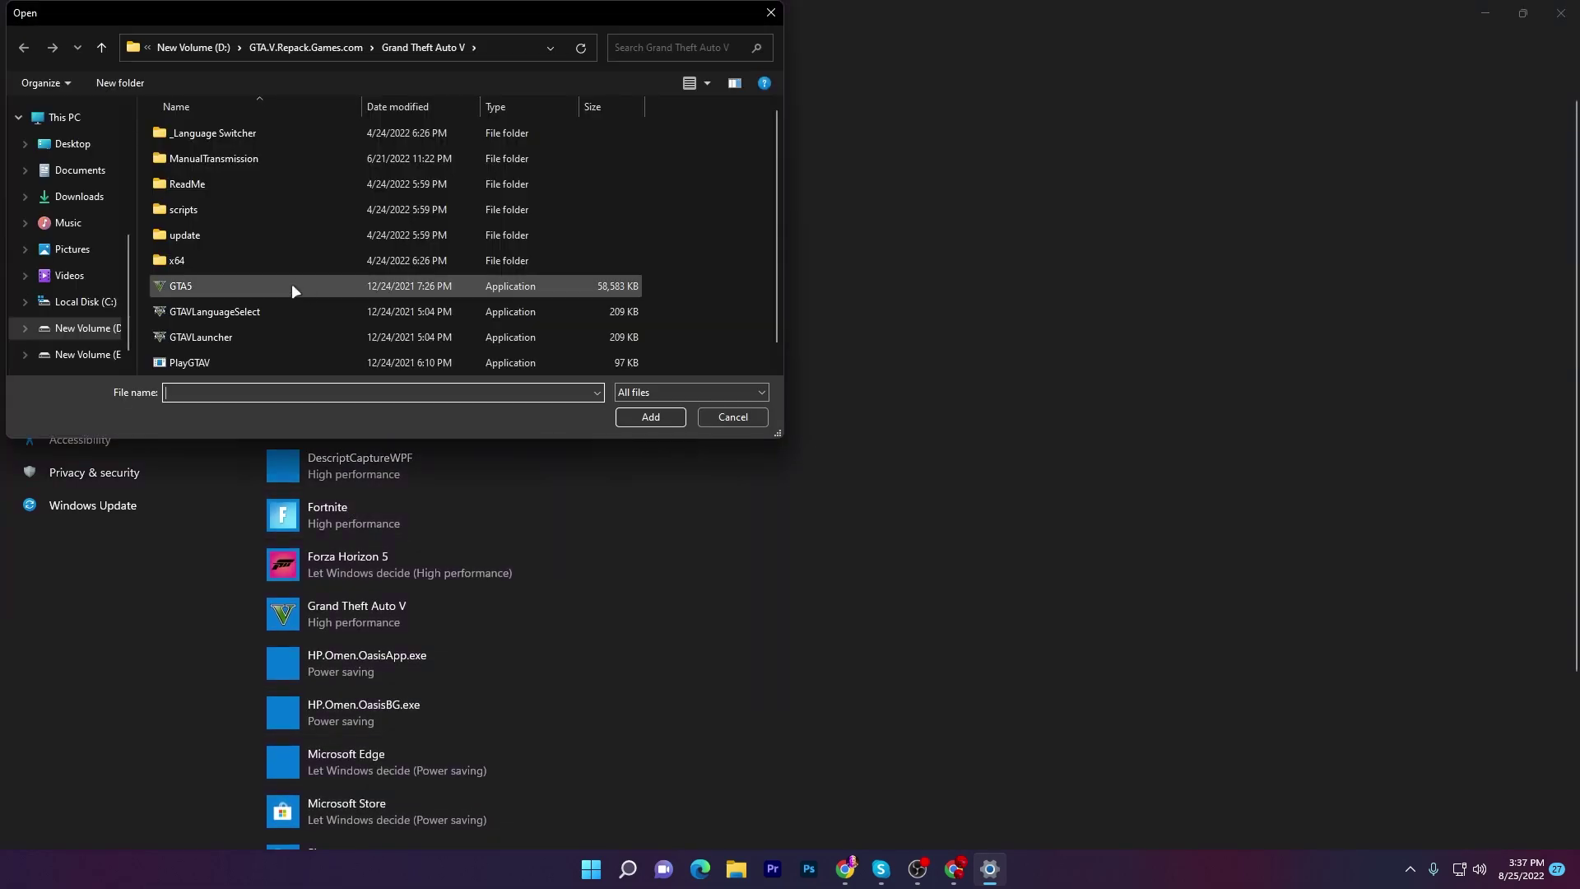
click(89, 327)
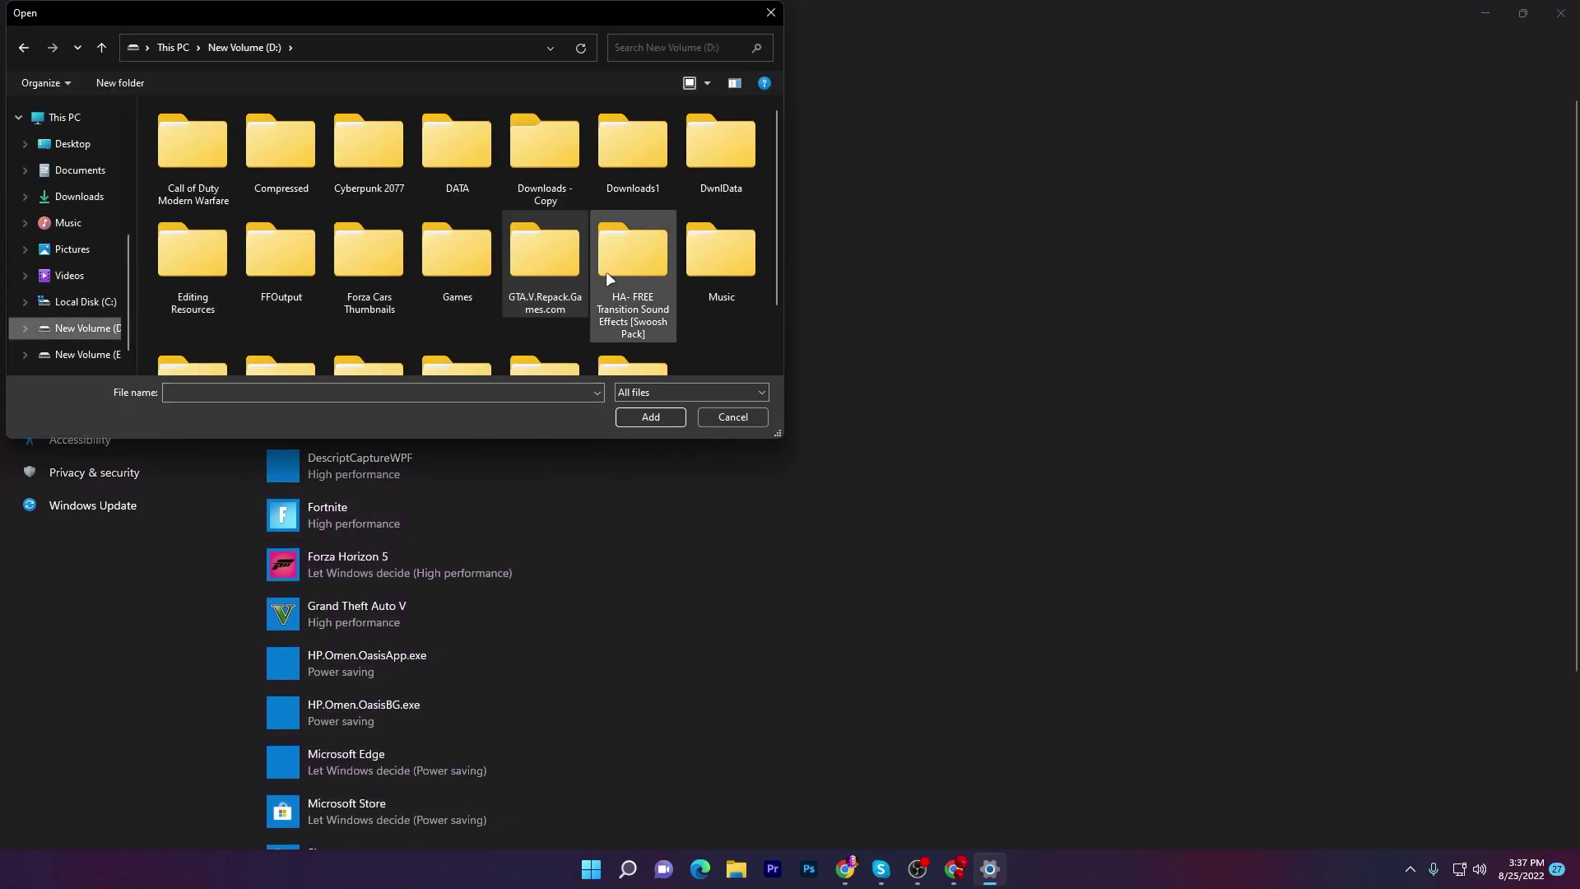
scroll(605, 296, down, 1)
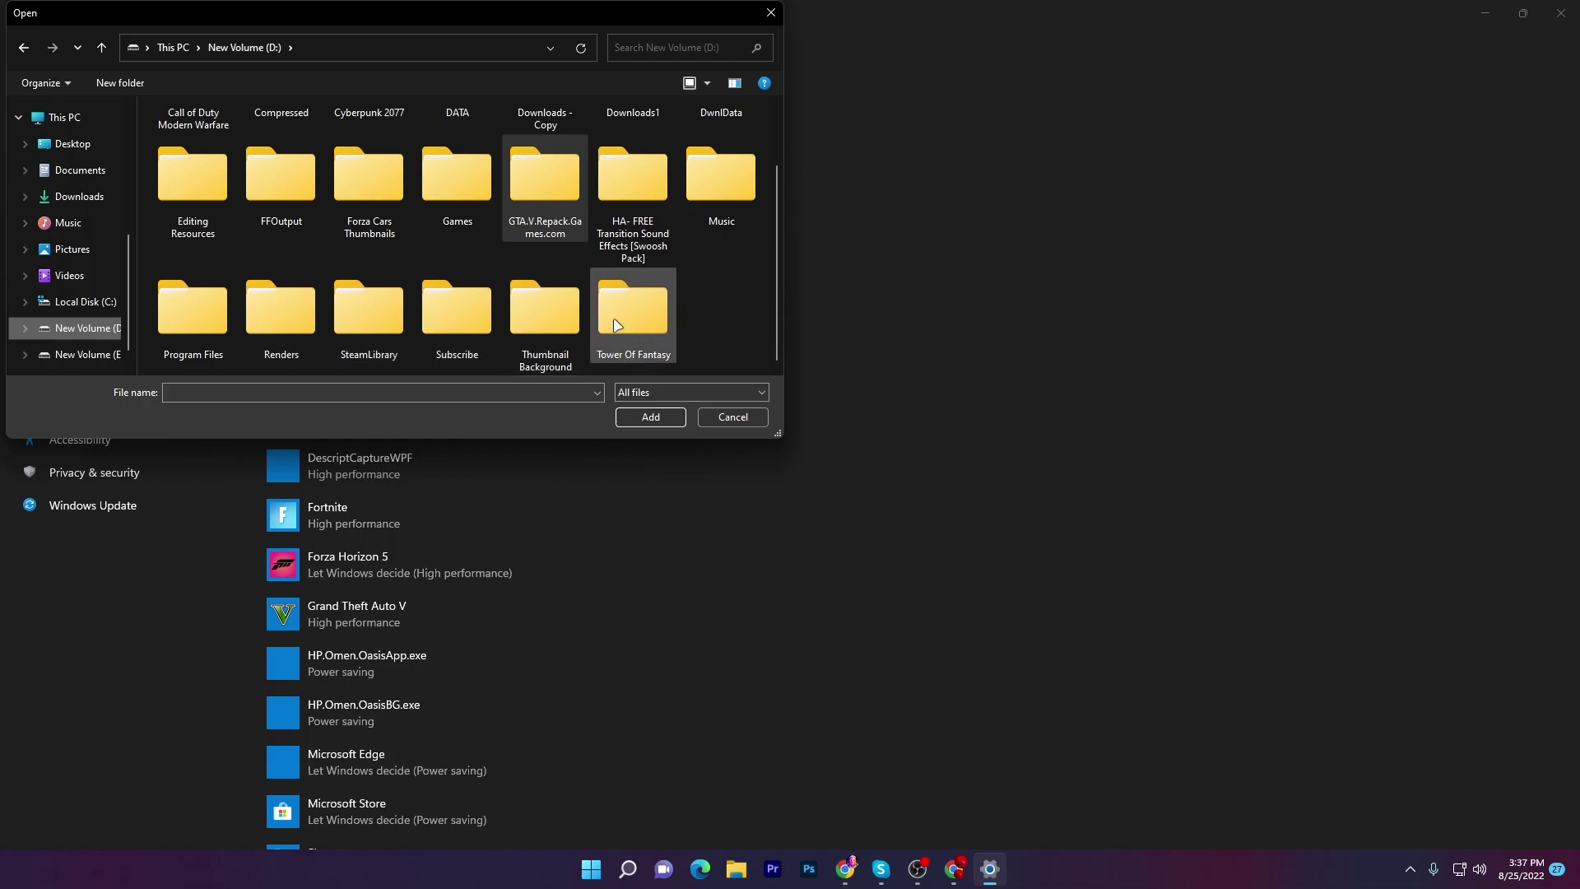
double_click(632, 321)
double_click(199, 156)
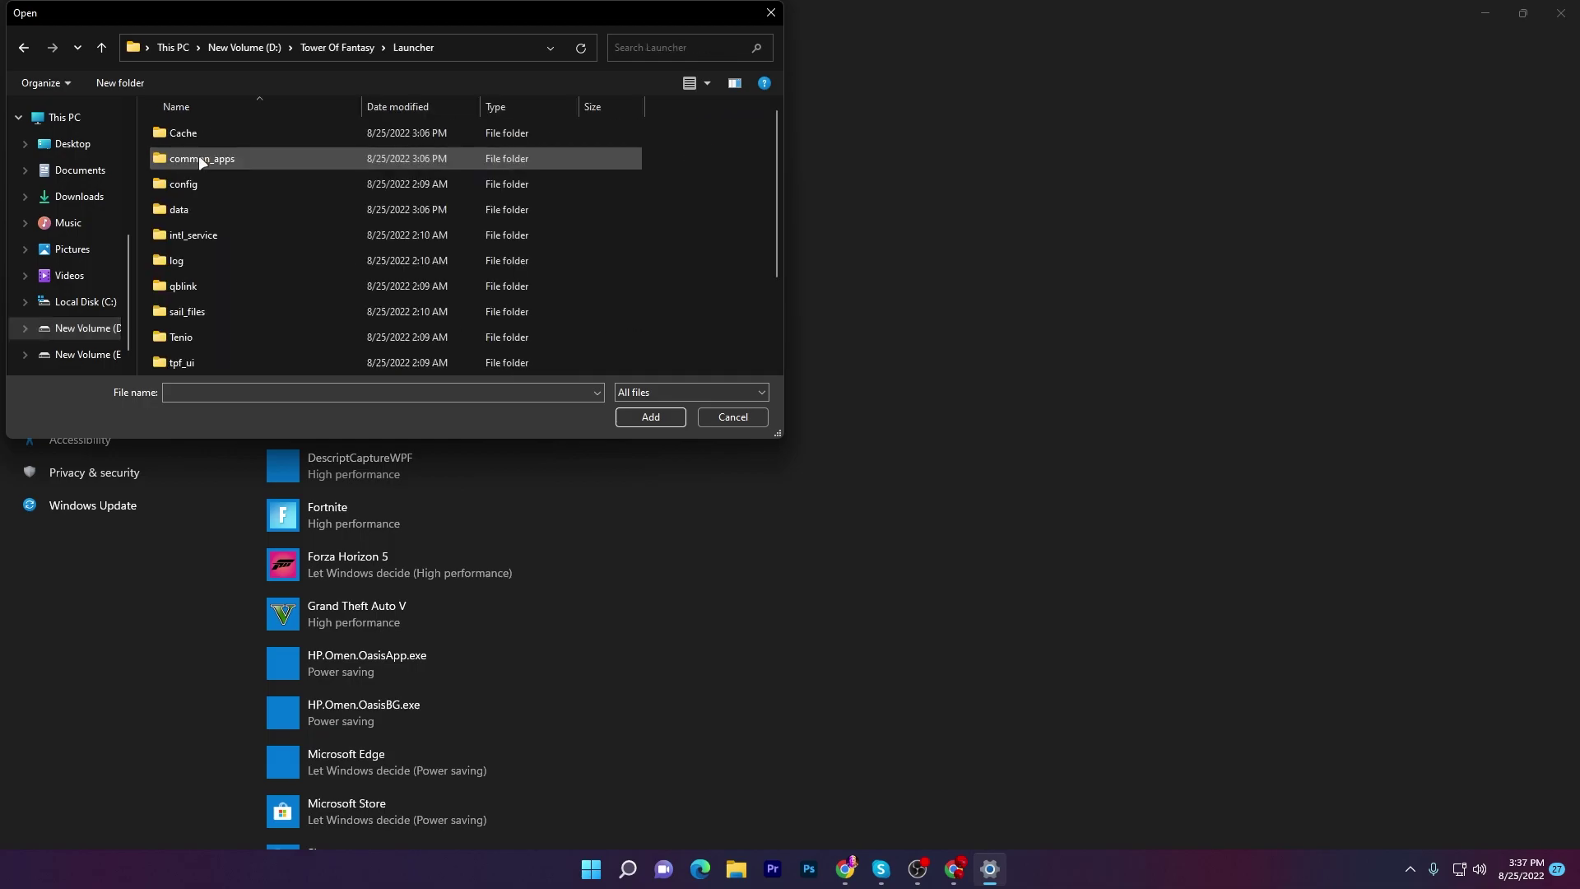
scroll(301, 247, down, 3)
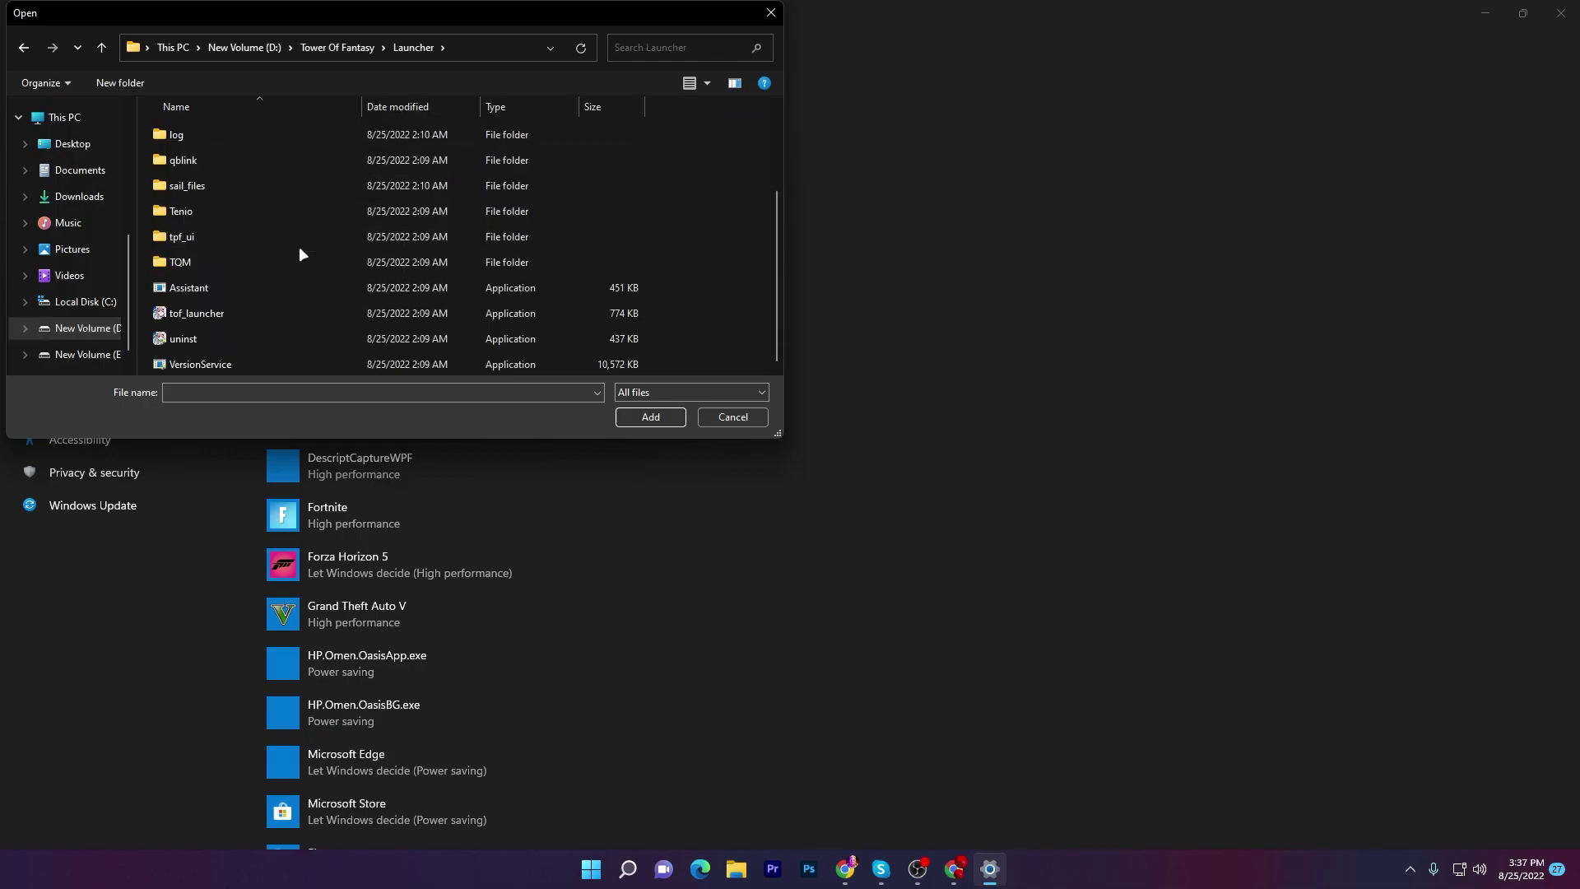
click(248, 311)
click(650, 417)
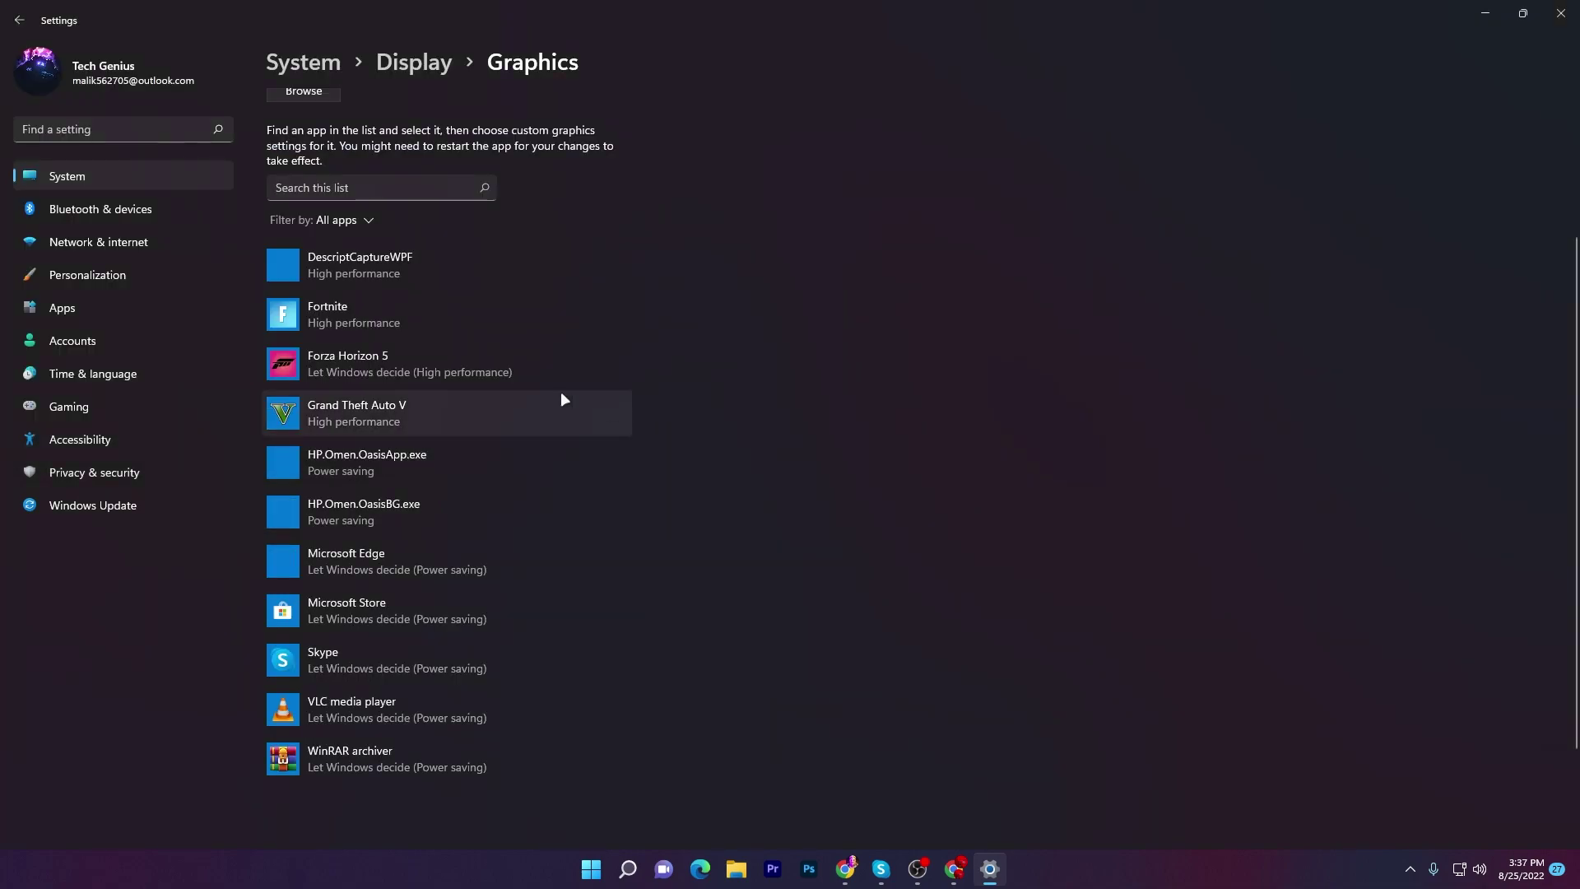
Step: Set the graphics preference of tof_launcher to High performance, save it and close Settings
click(507, 744)
click(673, 438)
click(711, 536)
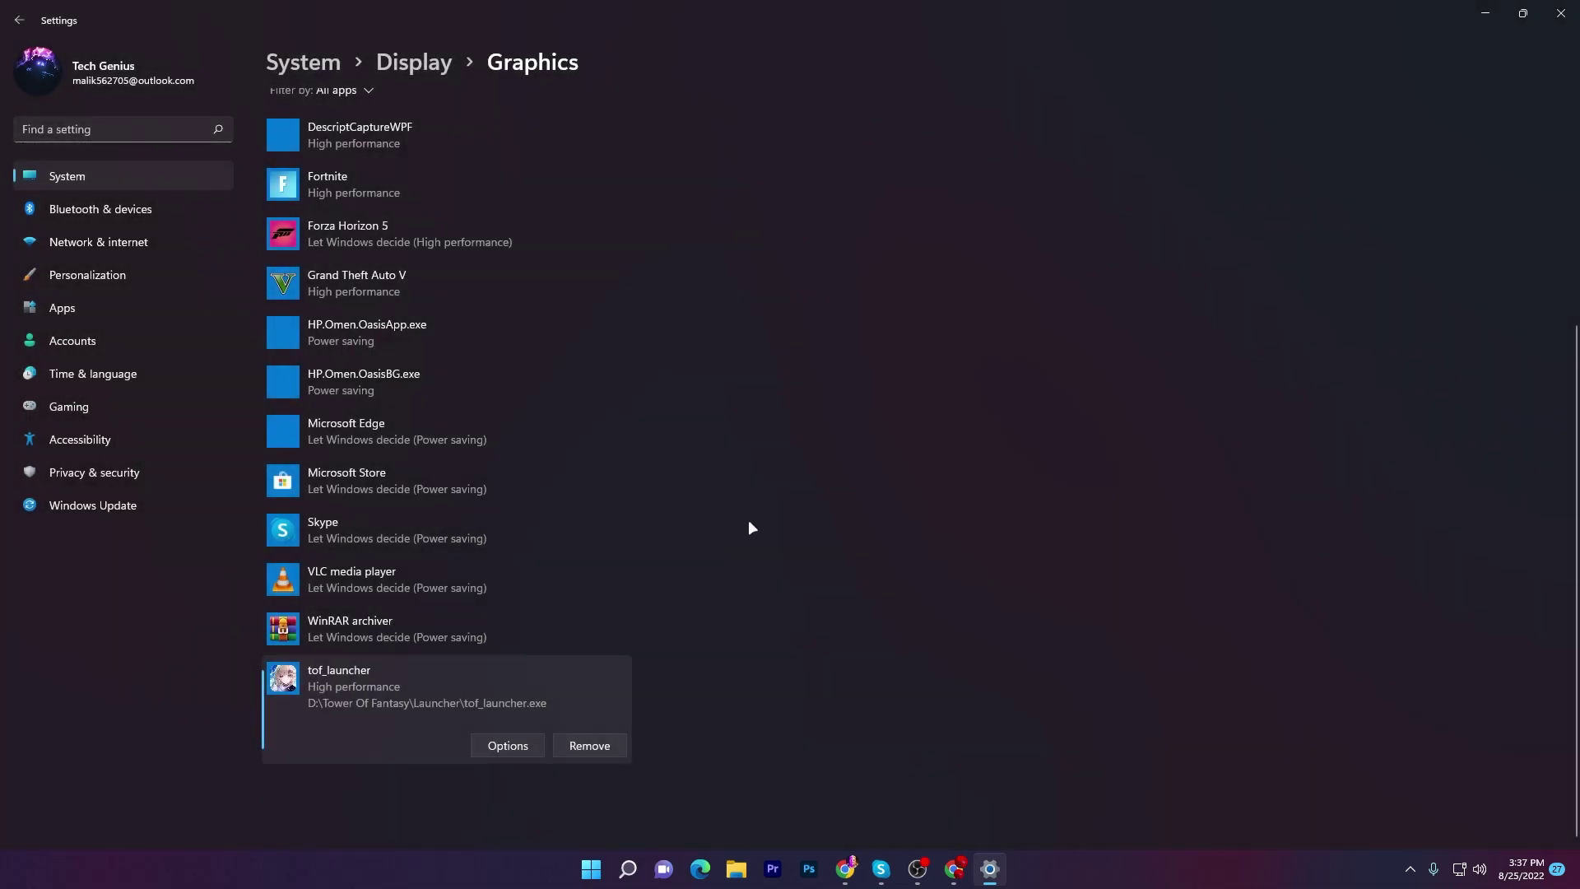
click(1560, 14)
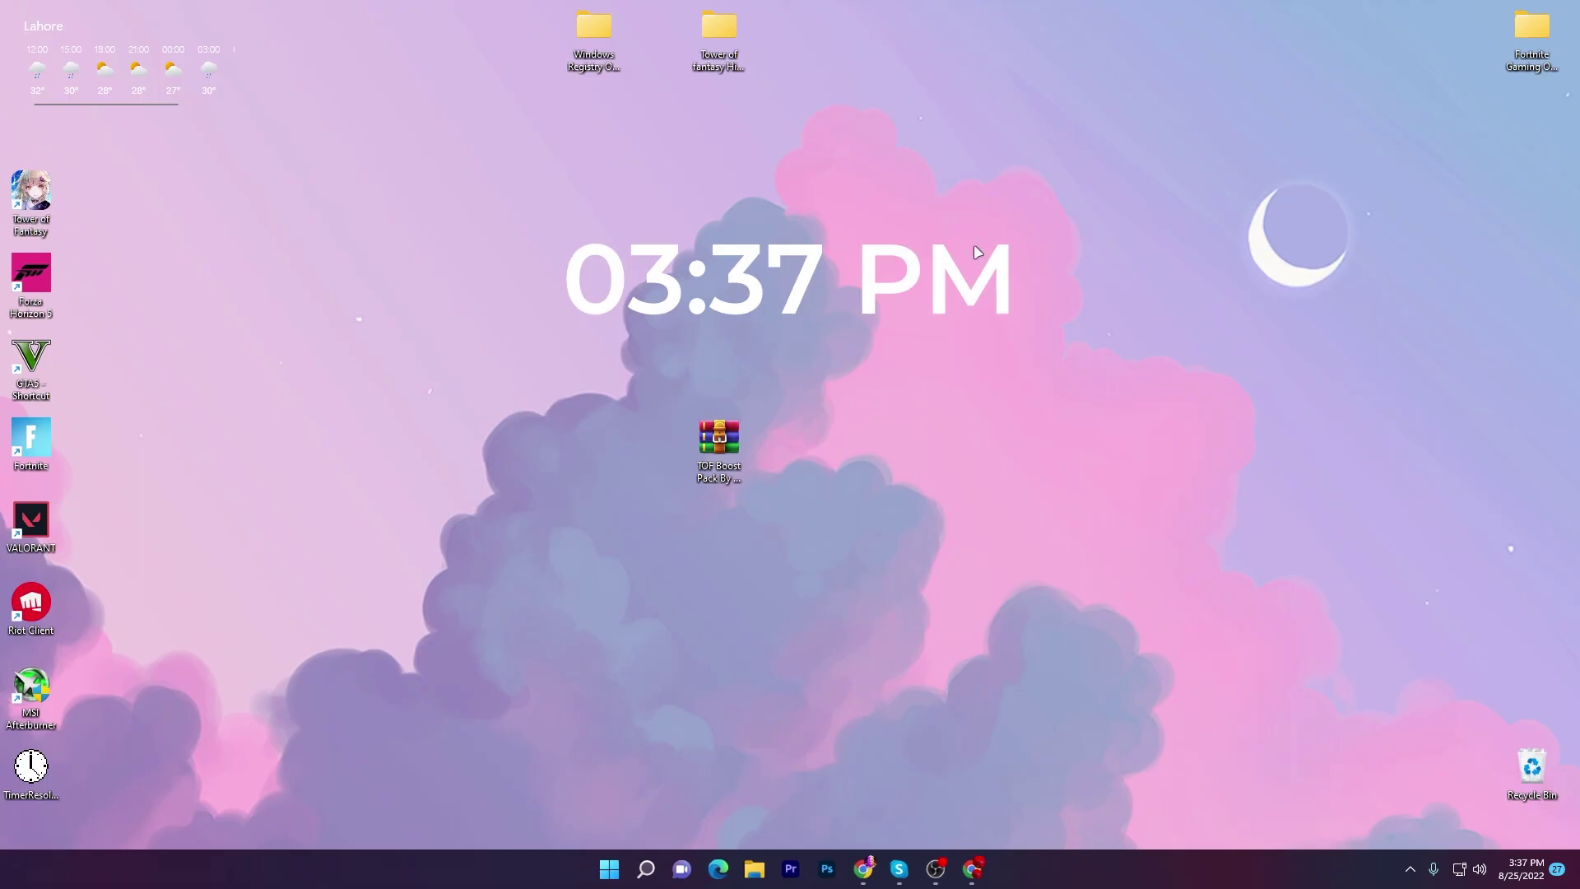